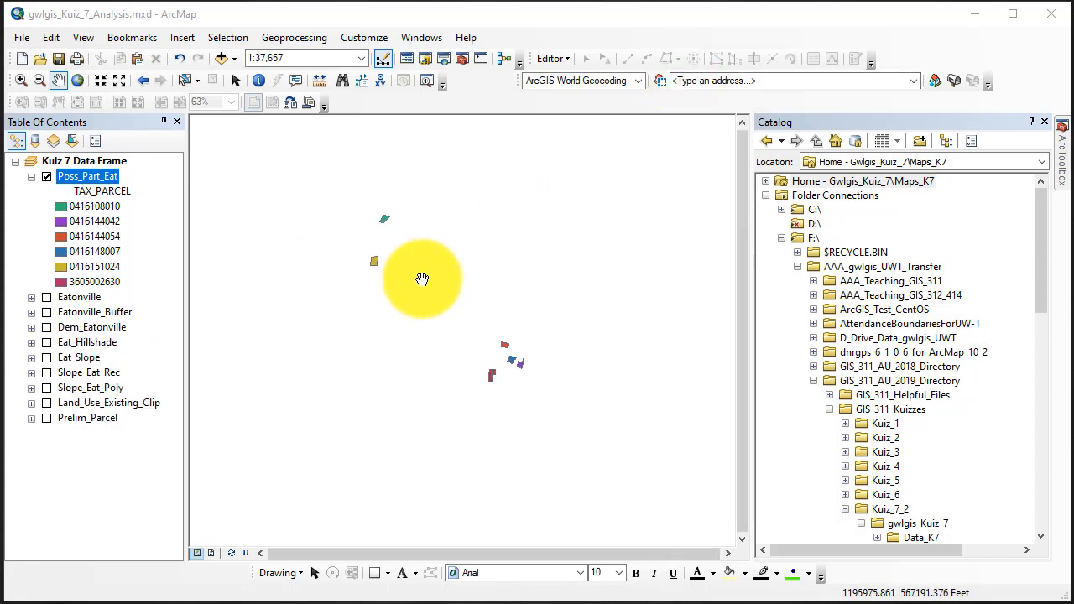
Show and hide the Eatonville, Eatonville_Buffer and Dem_Eatonville layers one at a time to examine each beneath the parcels
left_click(47, 298)
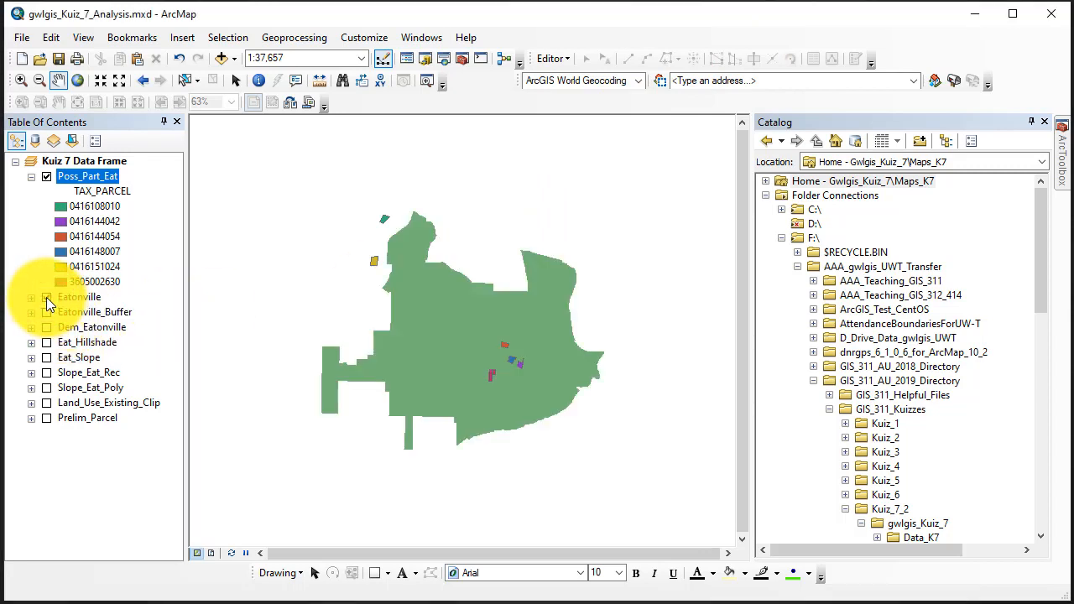
left_click(46, 298)
left_click(47, 312)
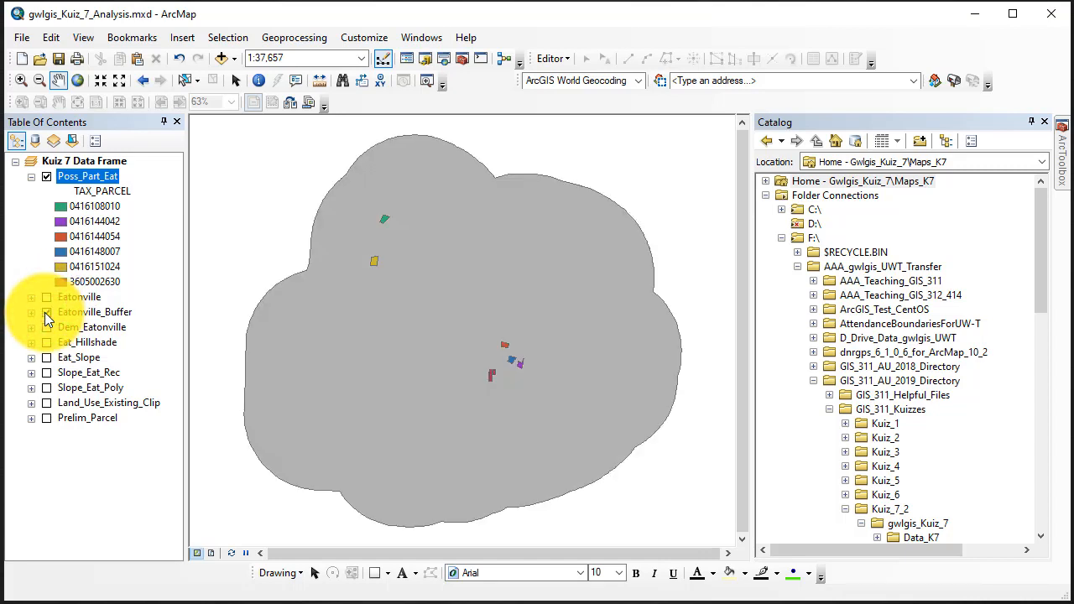
left_click(46, 313)
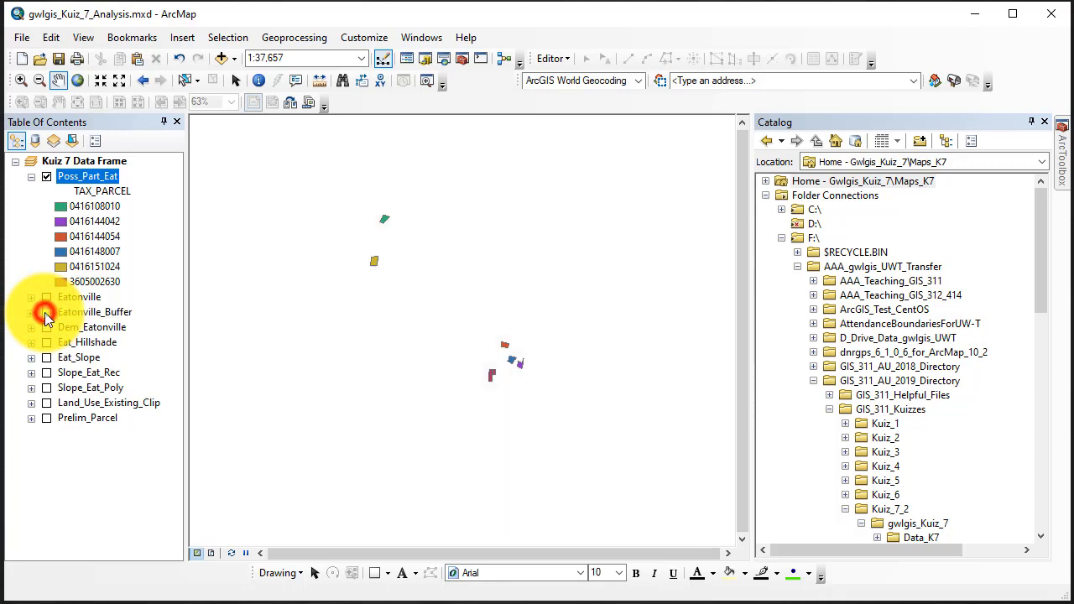
left_click(46, 329)
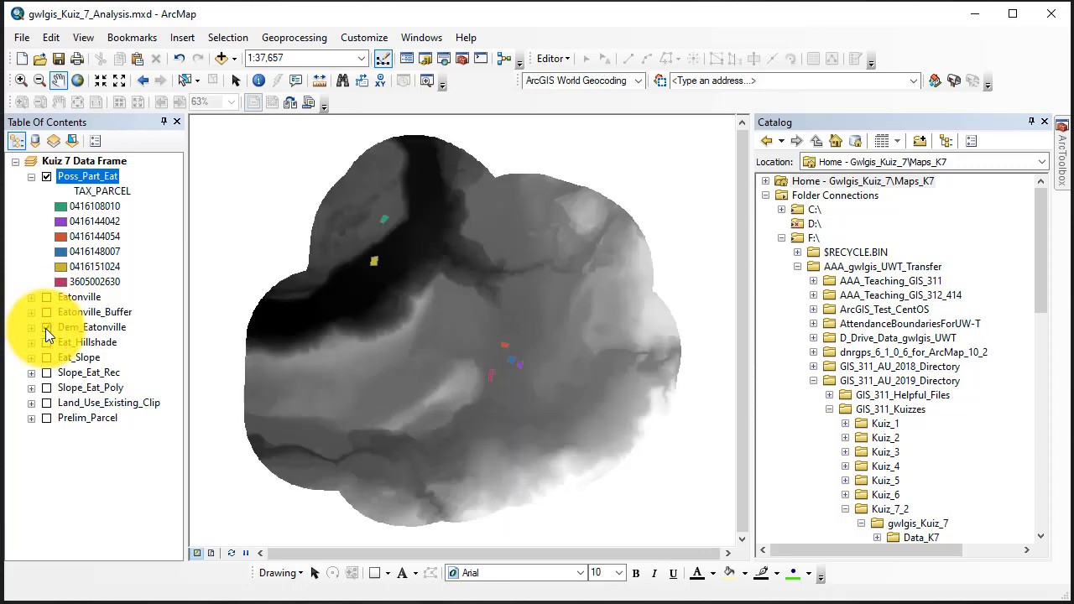
left_click(45, 328)
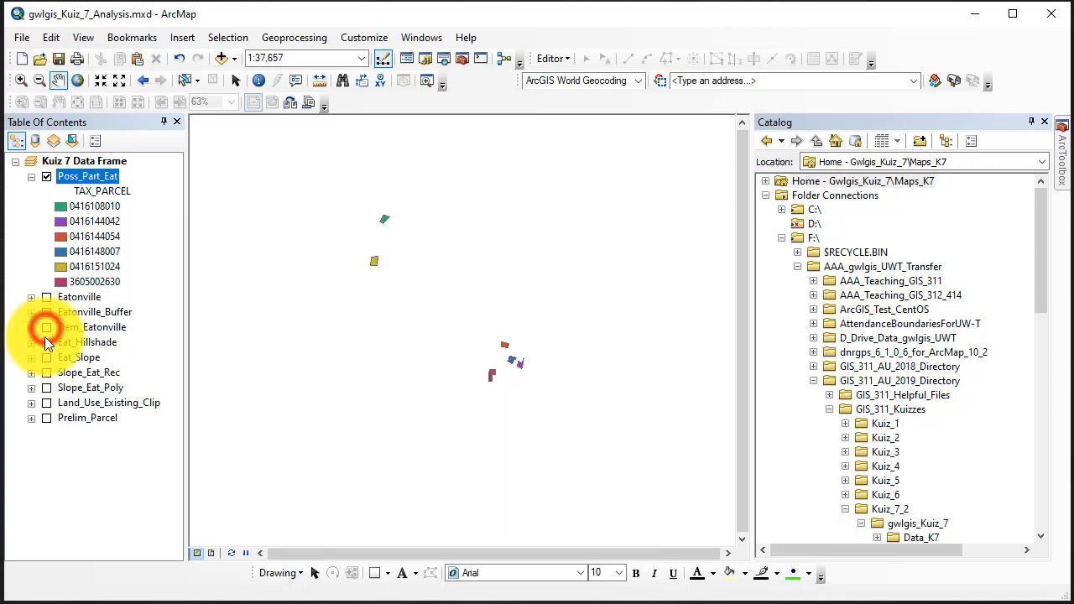
Show and hide the Eat_Hillshade, Eat_Slope and Slope_Eat_Rec layers one at a time to examine the terrain rasters
left_click(47, 342)
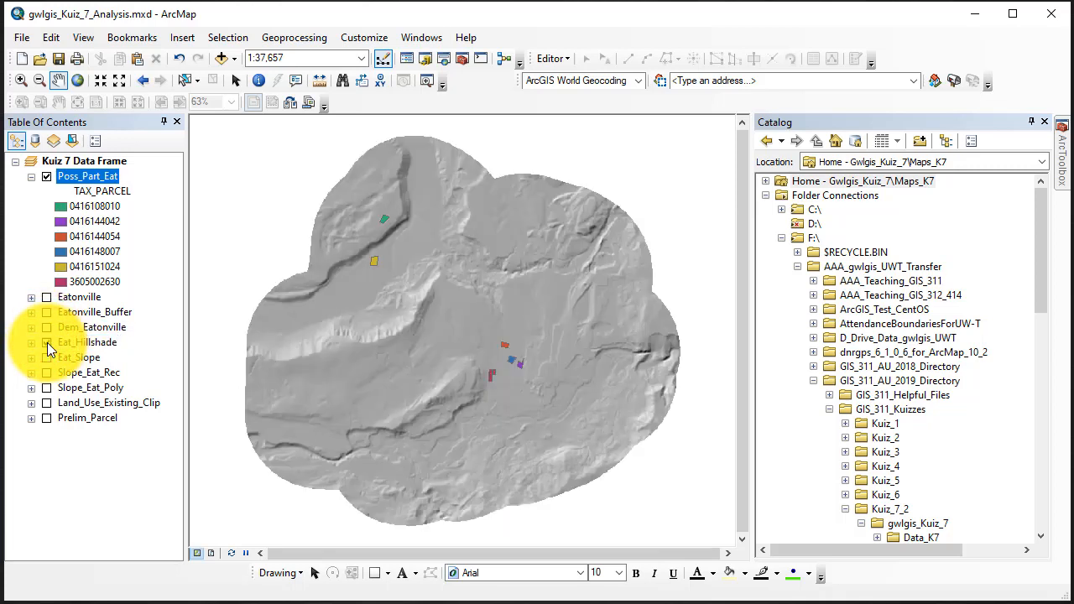
left_click(47, 342)
left_click(47, 357)
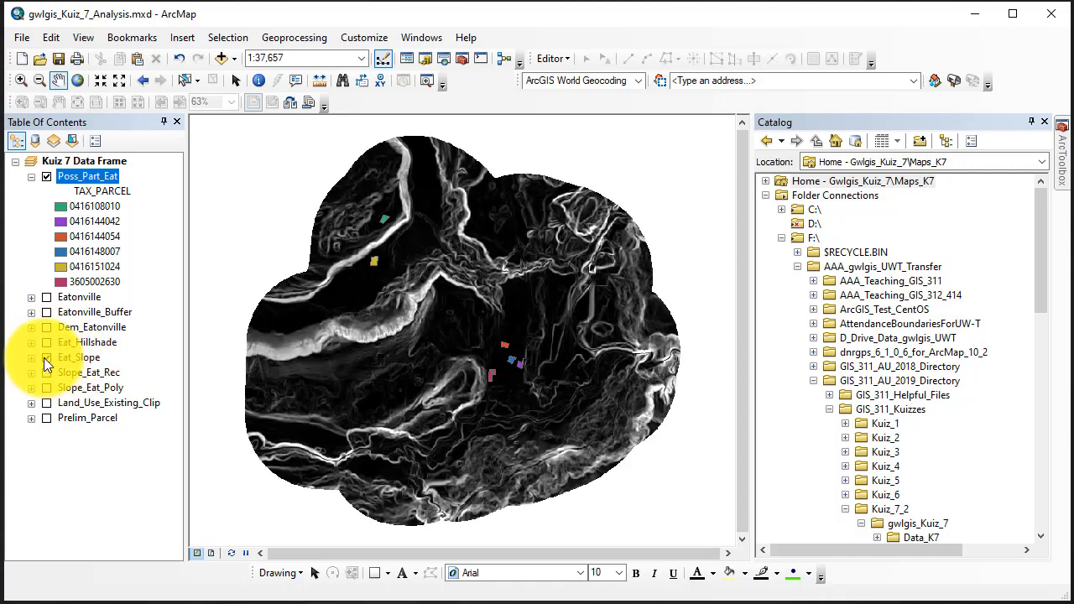
left_click(46, 357)
left_click(46, 373)
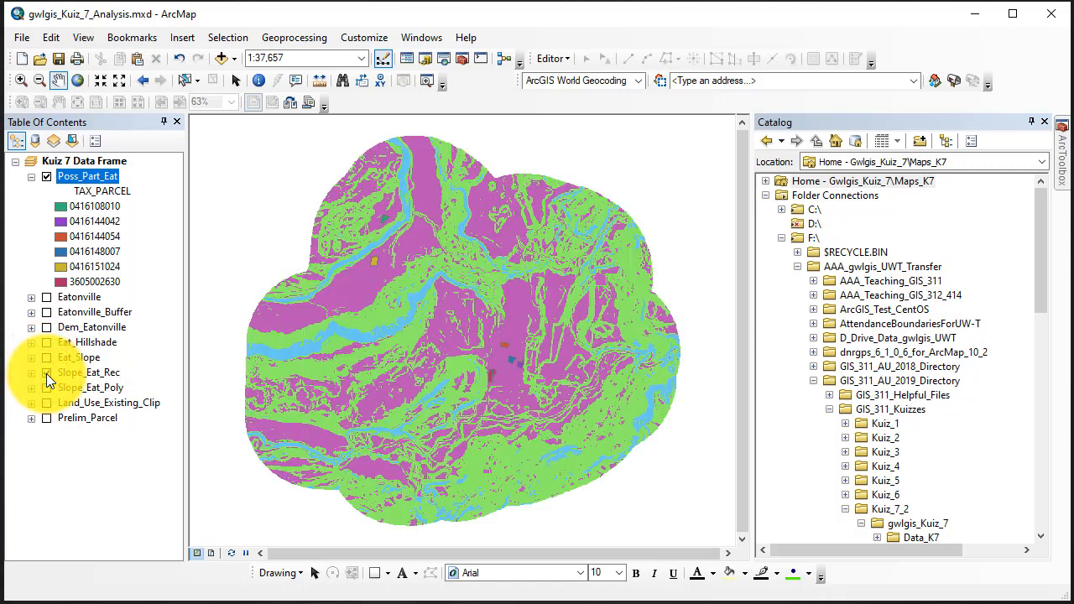
left_click(46, 373)
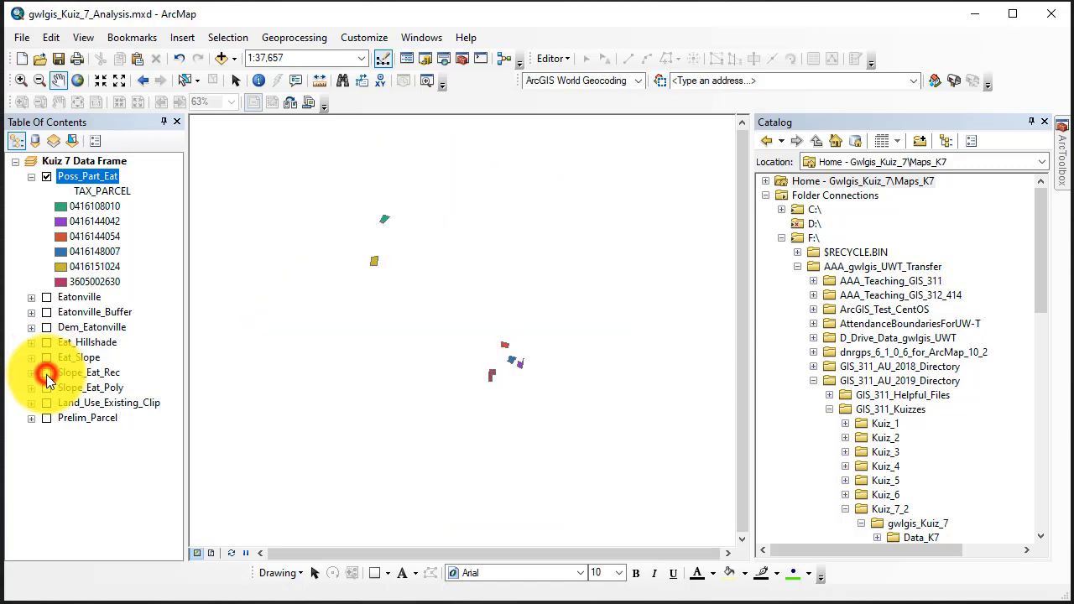
Show and hide the Slope_Eat_Poly, Land_Use_Existing_Clip and Prelim_Parcel layers one at a time to examine each
left_click(46, 388)
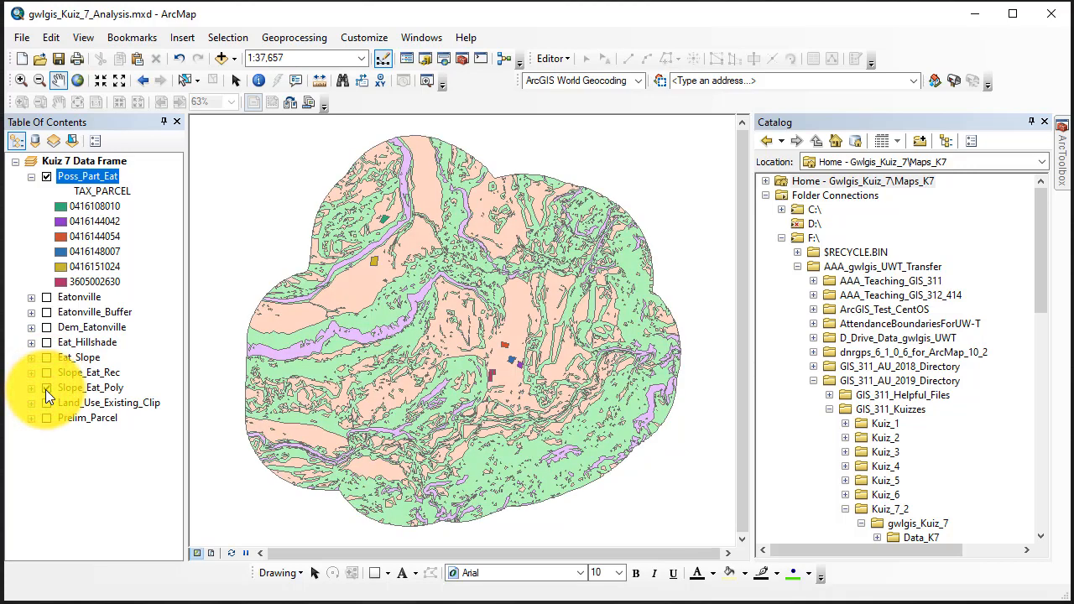
left_click(46, 387)
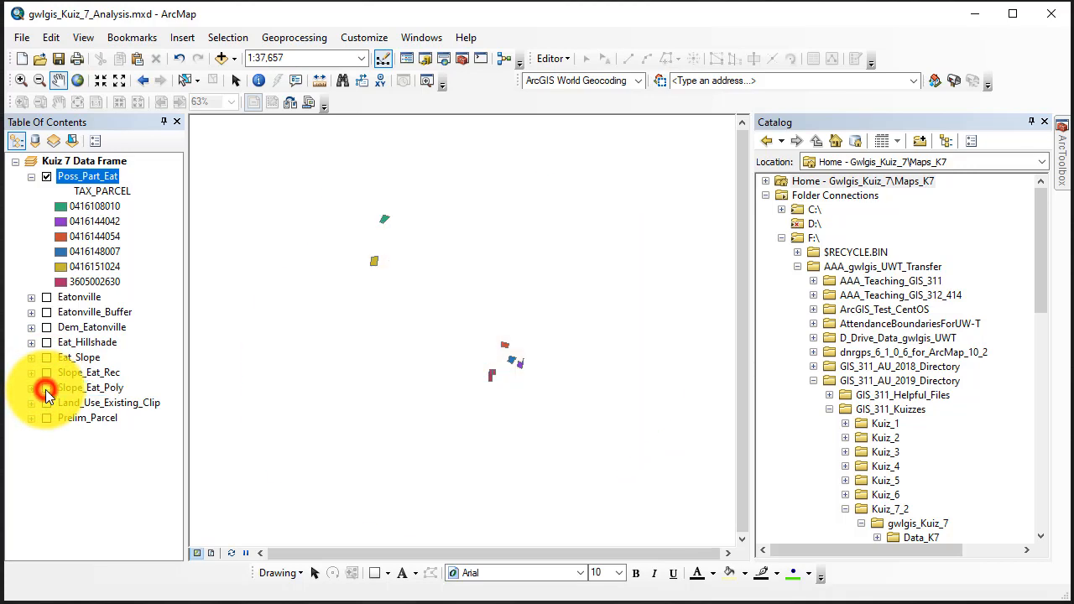
left_click(46, 402)
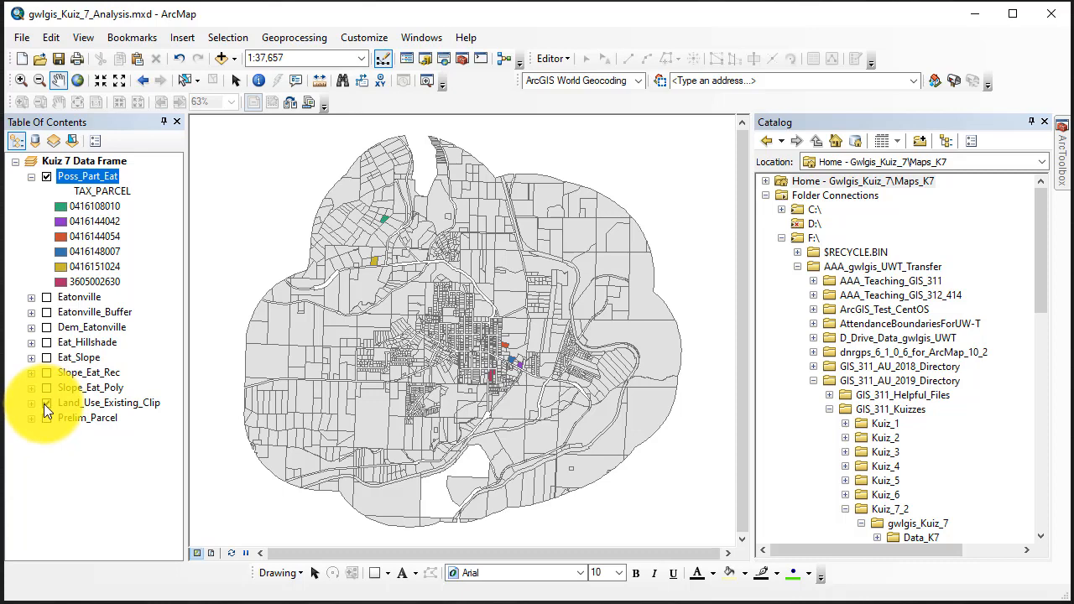
left_click(47, 404)
left_click(47, 418)
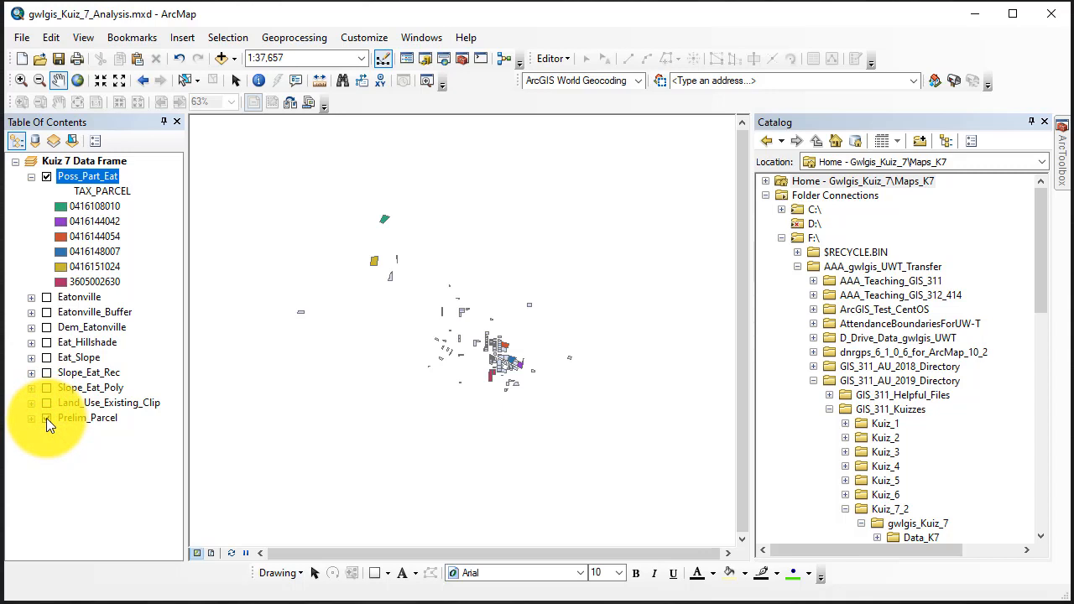
left_click(46, 417)
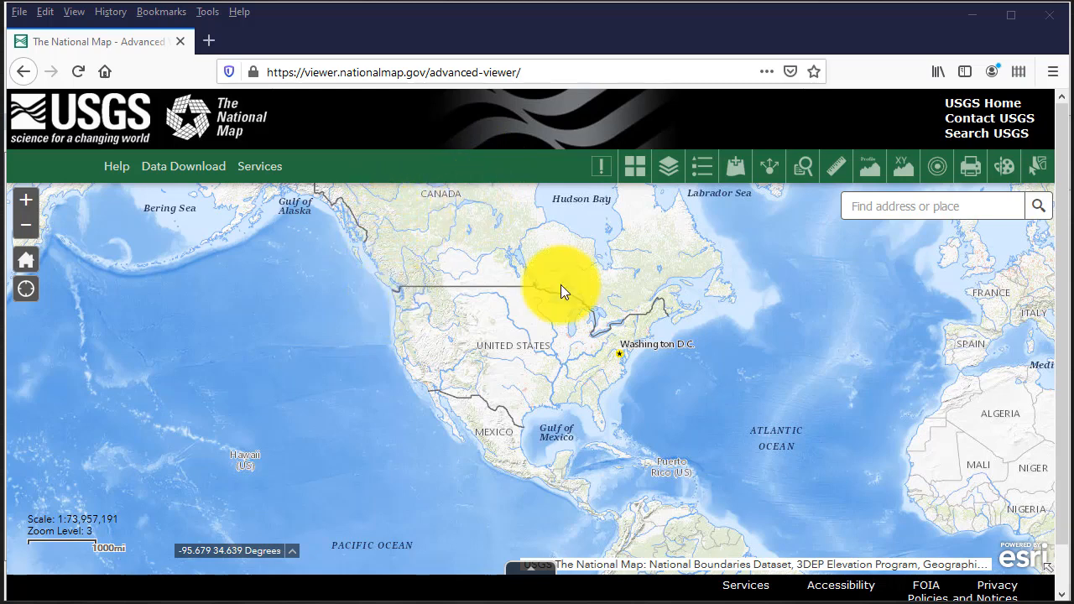
Switch to The National Map advanced viewer, search for "Eatonville, WA" and dismiss the search result pop-up
left_click(877, 204)
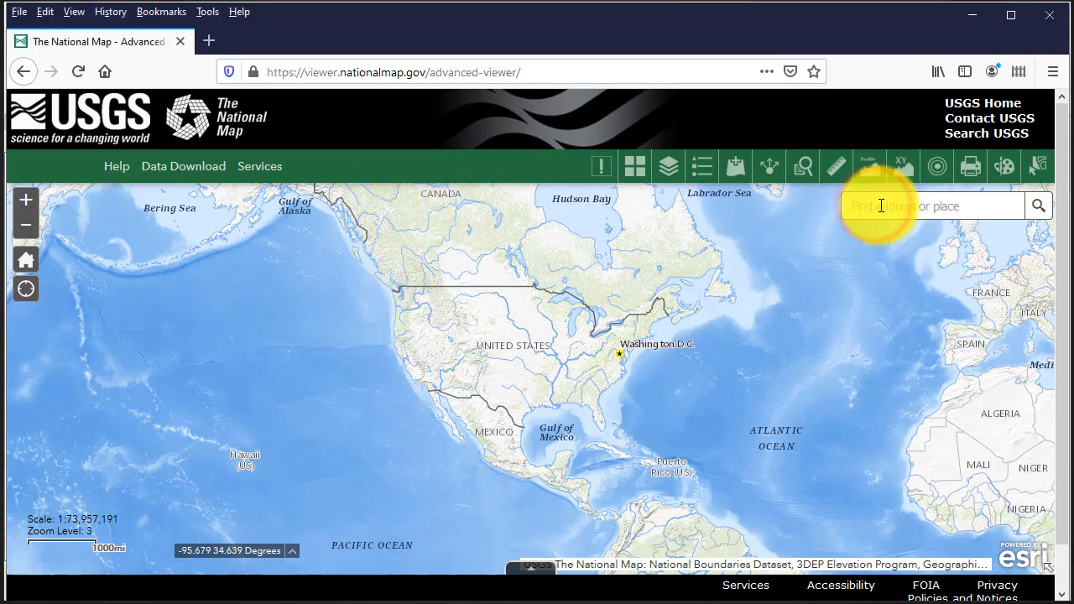
left_click(866, 212)
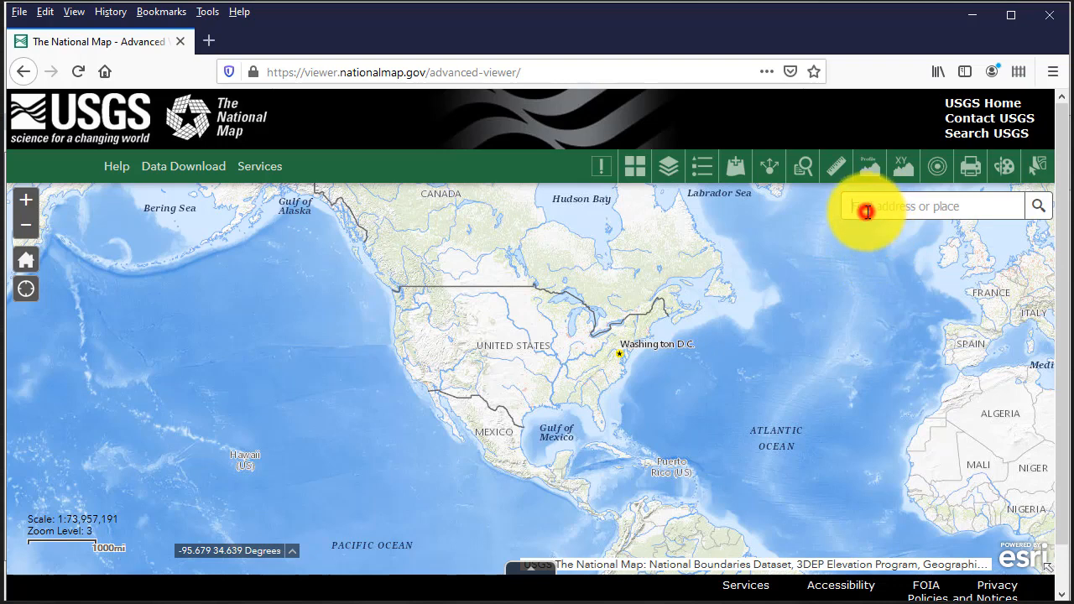
type("Eatonvi")
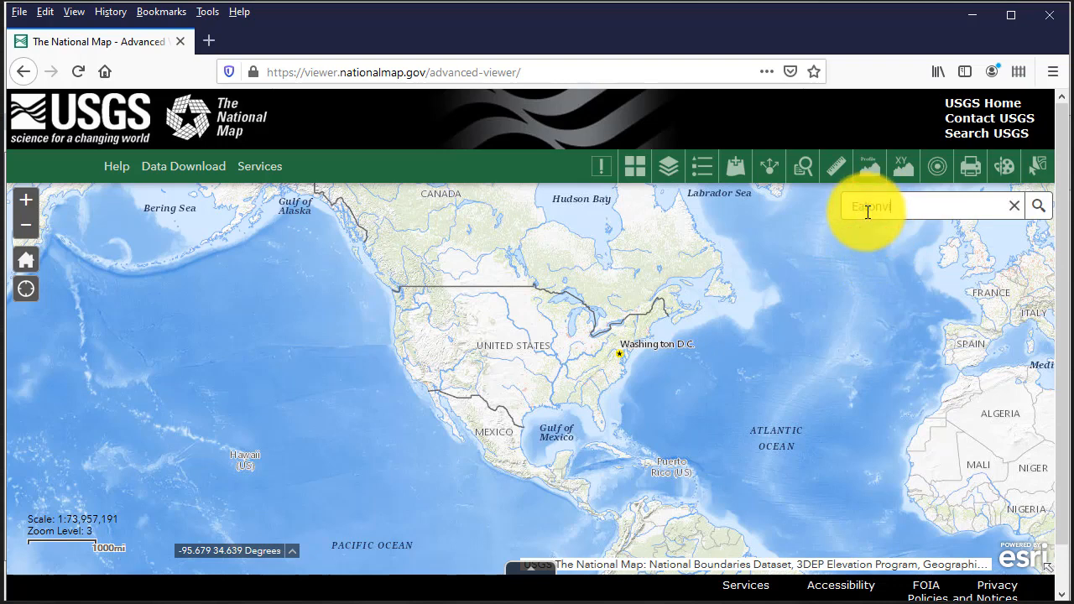
type("lle, WA")
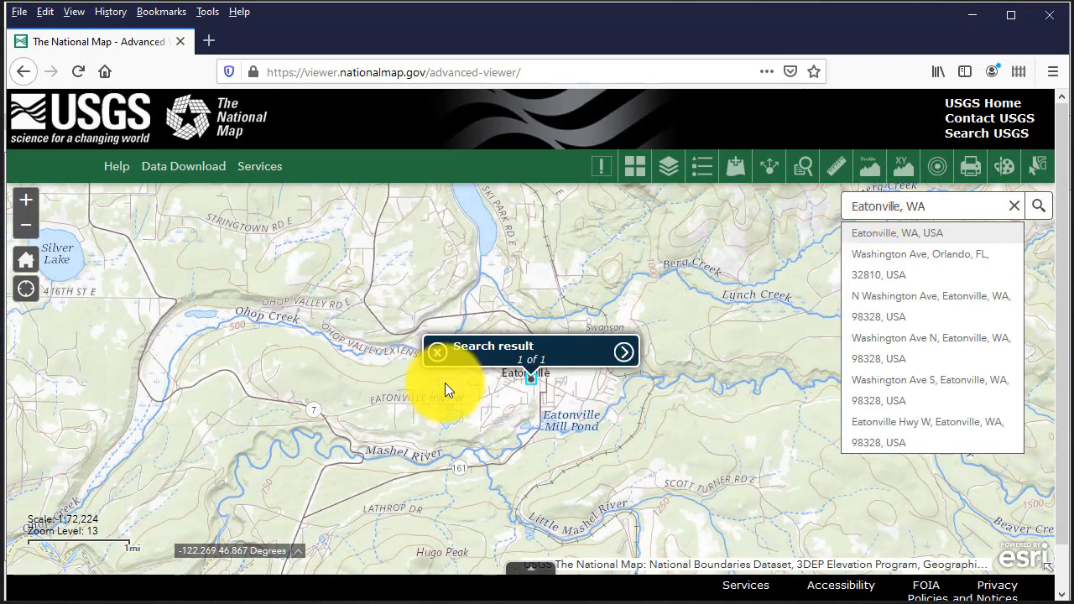
left_click(437, 352)
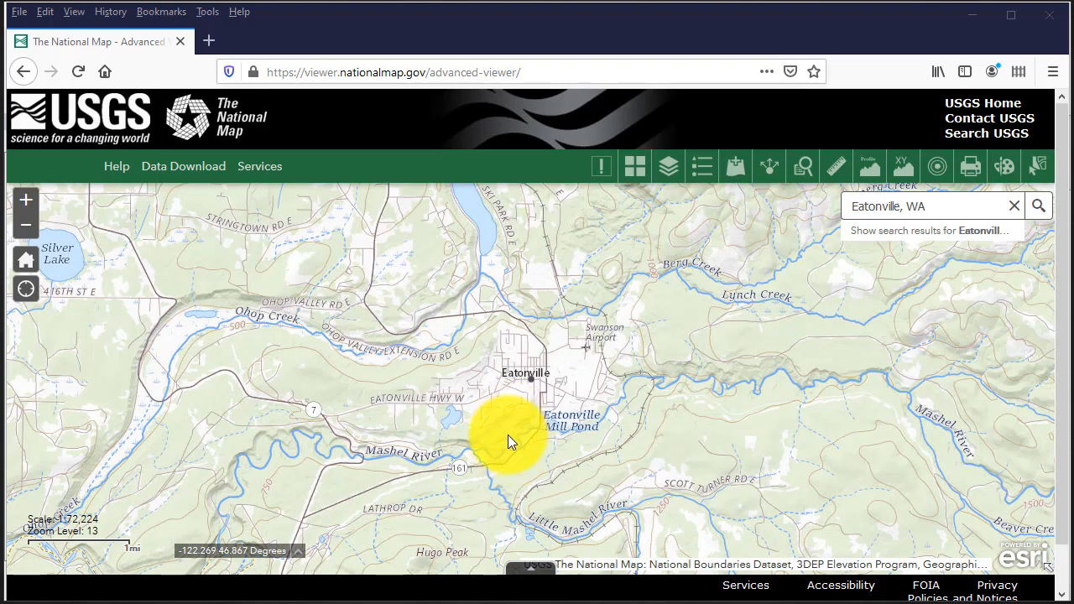
Change the basemap to Light Gray Canvas and close the basemap gallery
left_click(637, 172)
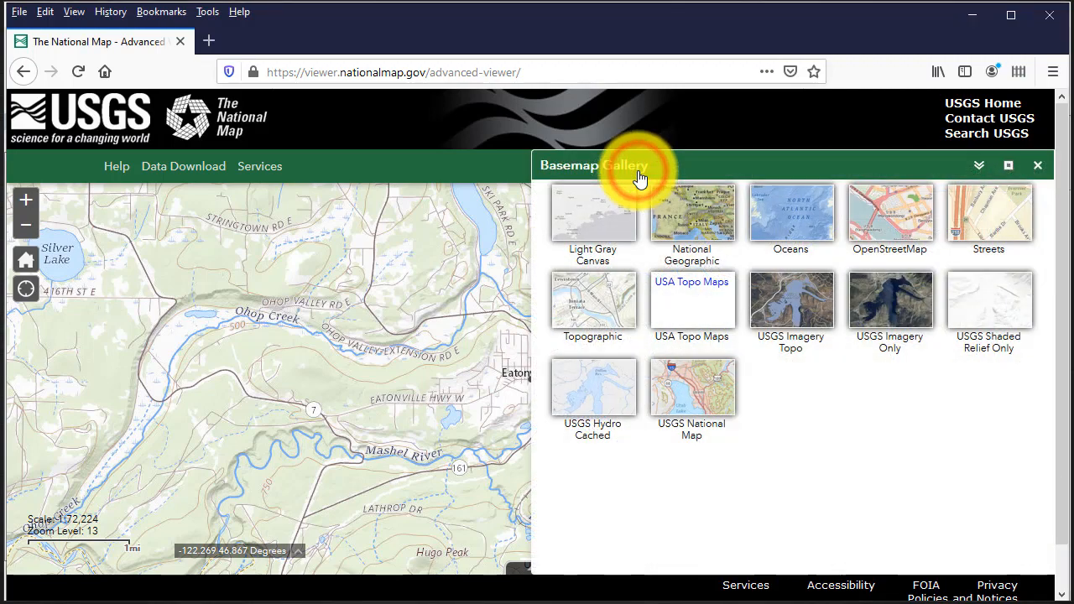
left_click(599, 223)
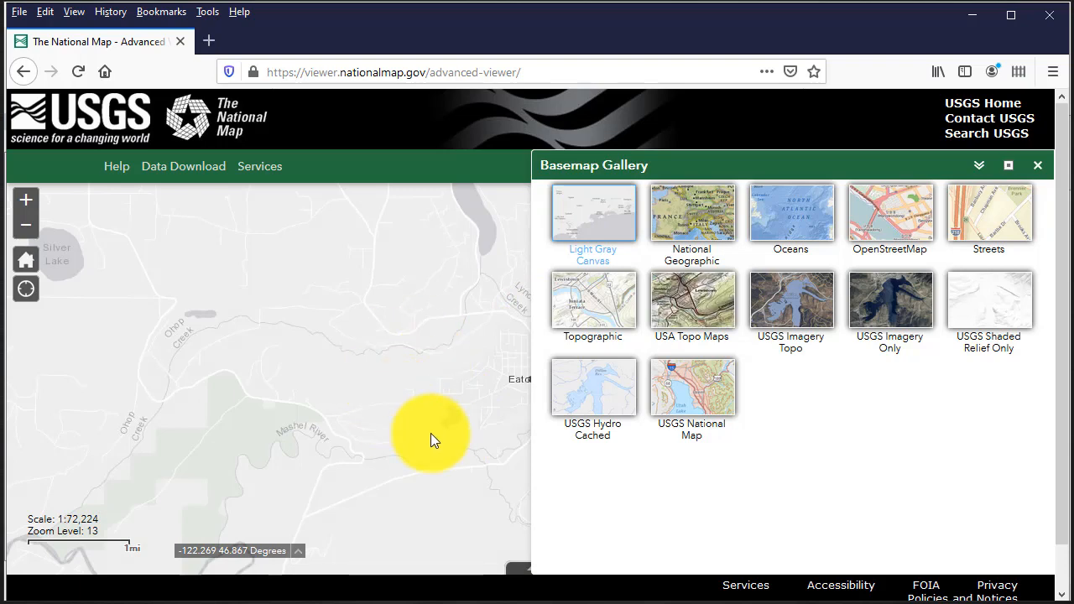
left_click(1038, 166)
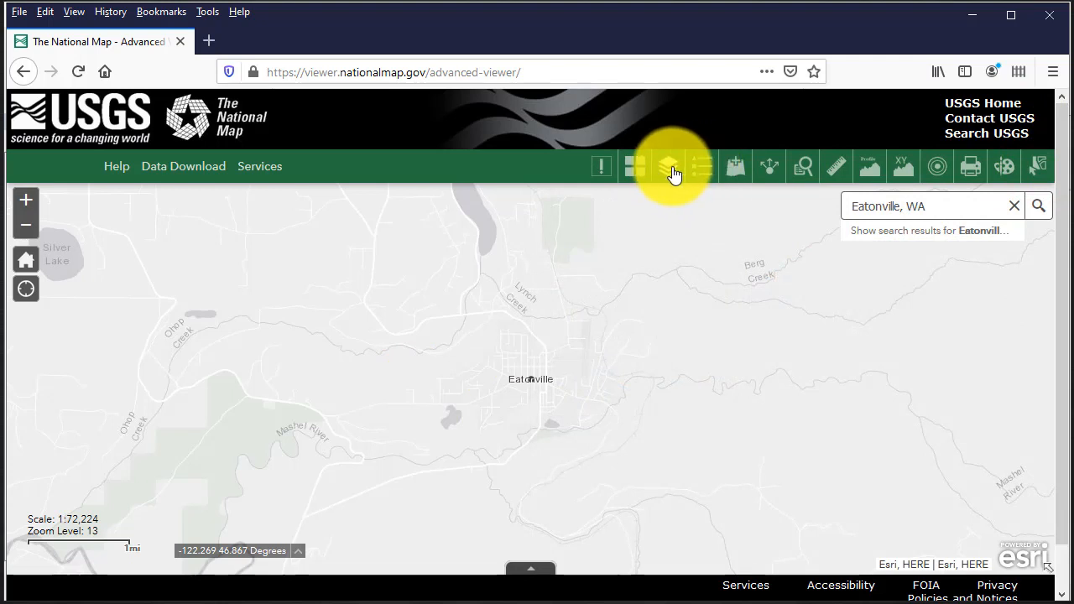
Open the layer list and turn off all map layers
left_click(671, 171)
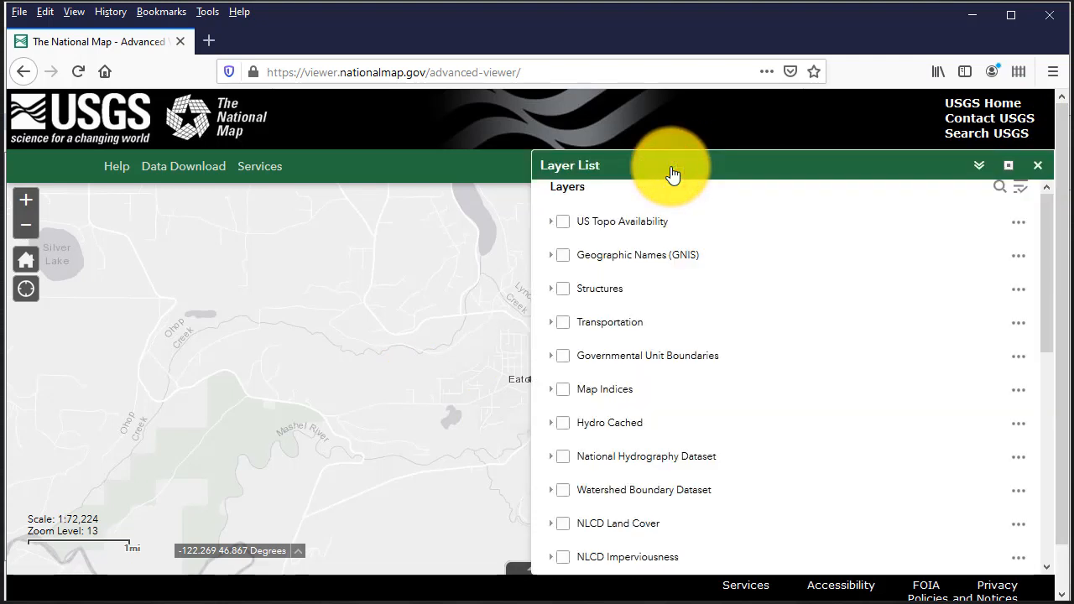
left_click(1049, 220)
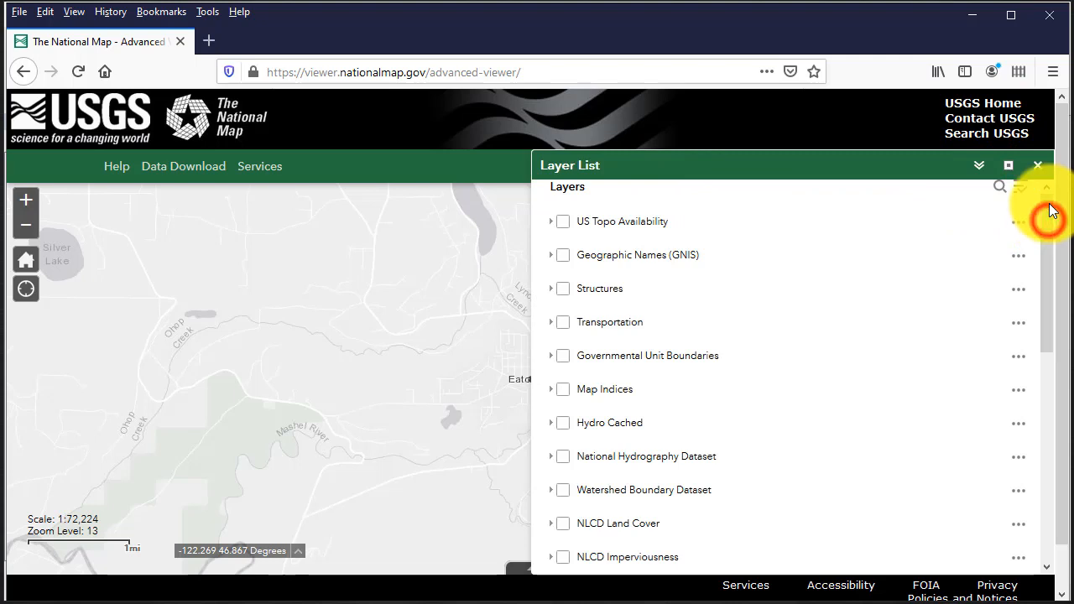
left_click(1022, 191)
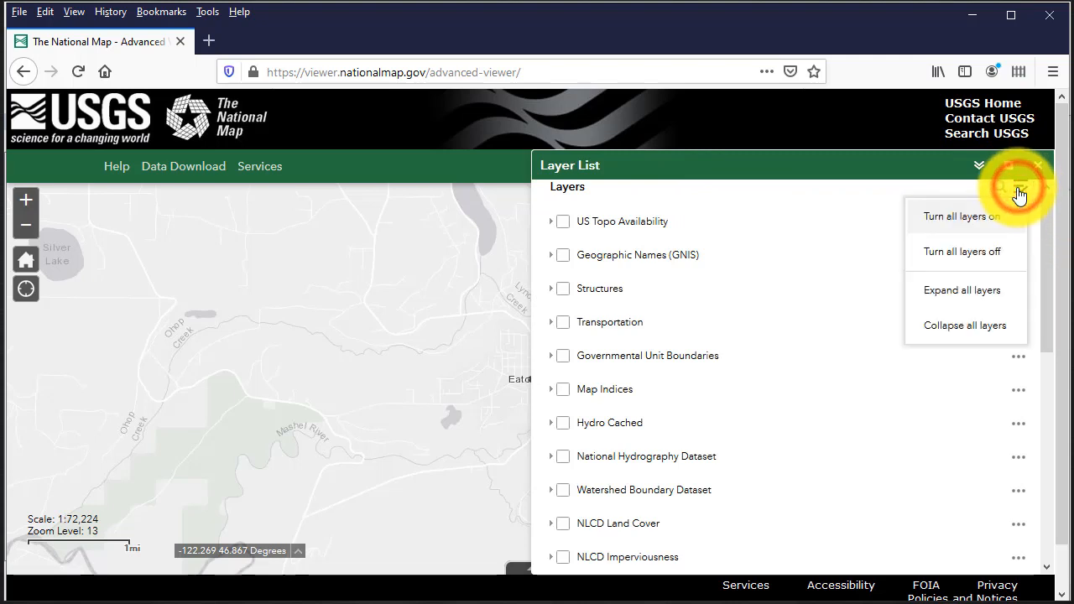
left_click(978, 253)
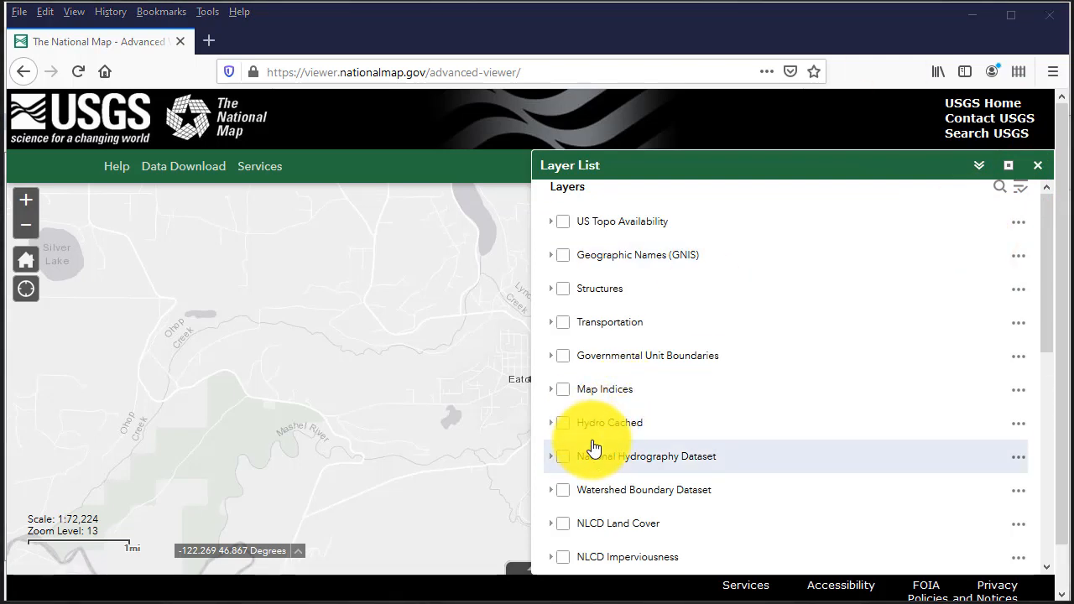
Turn on the Governmental Unit Boundaries layer with its Labels sublayer off and its Features sublayer on
left_click(484, 398)
left_click_drag(483, 398, 235, 389)
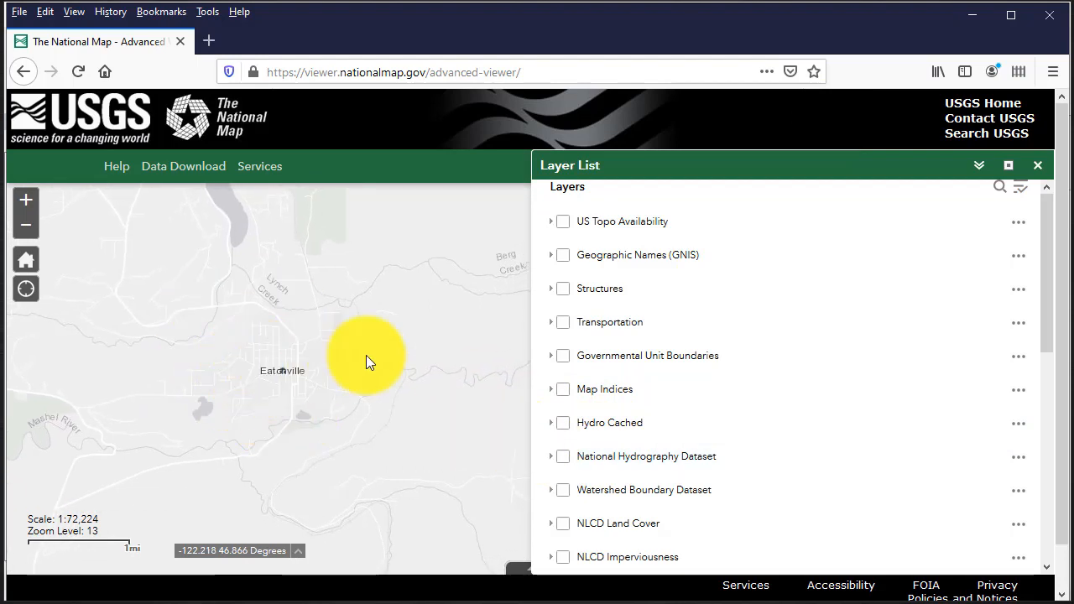
left_click(552, 357)
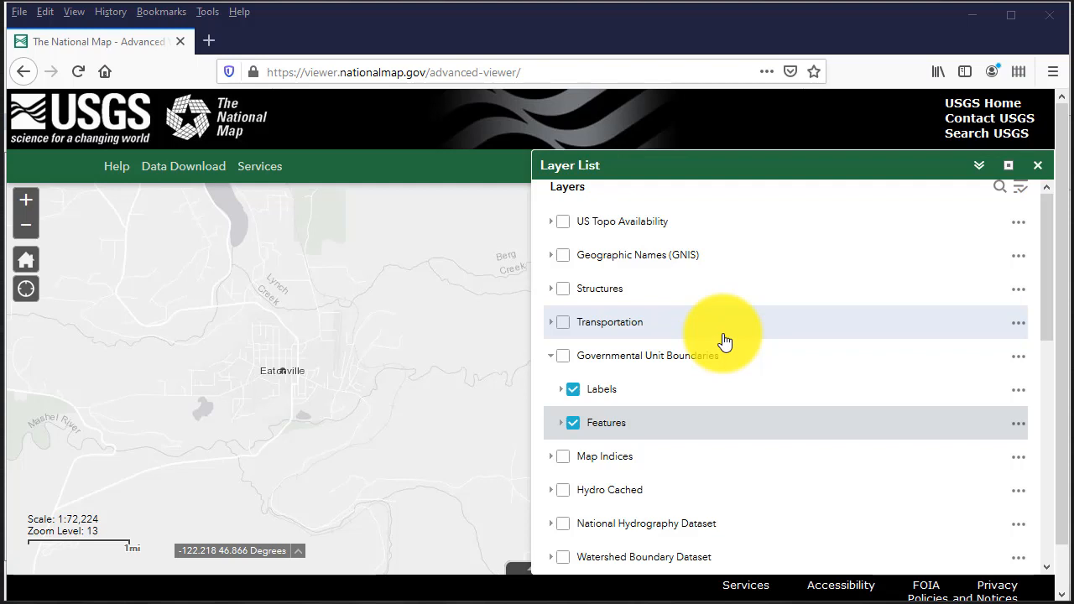
left_click(572, 389)
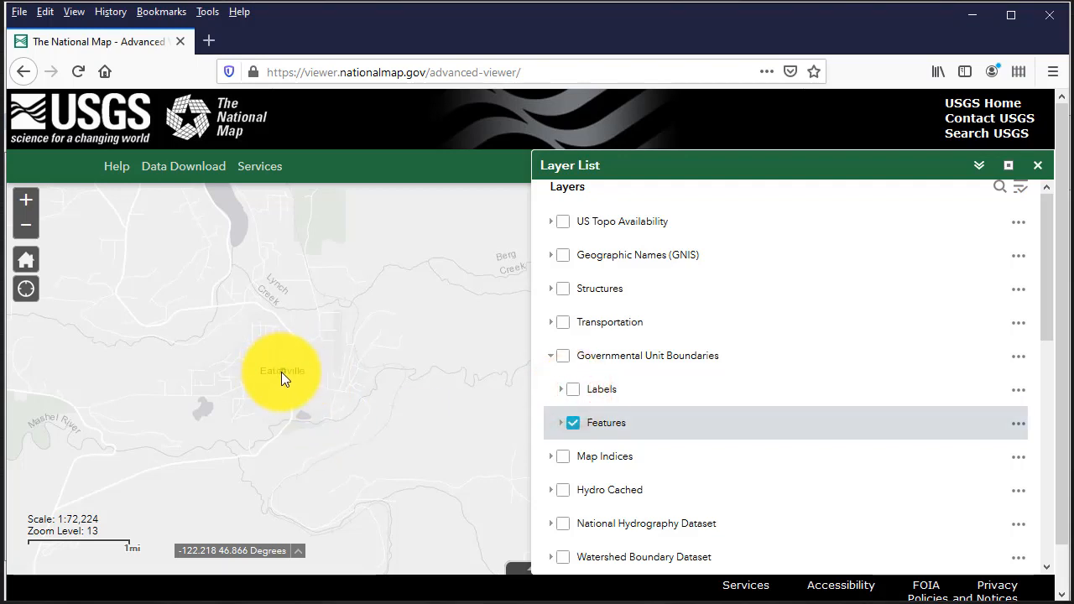
left_click(564, 424)
scroll(565, 430, "down", 5)
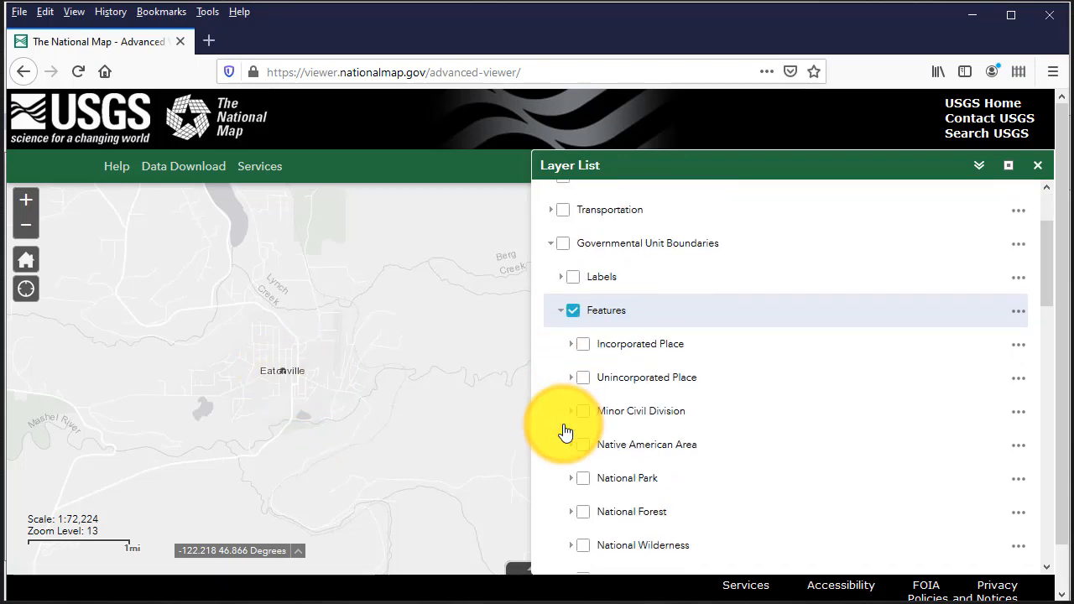
scroll(563, 431, "down", 10)
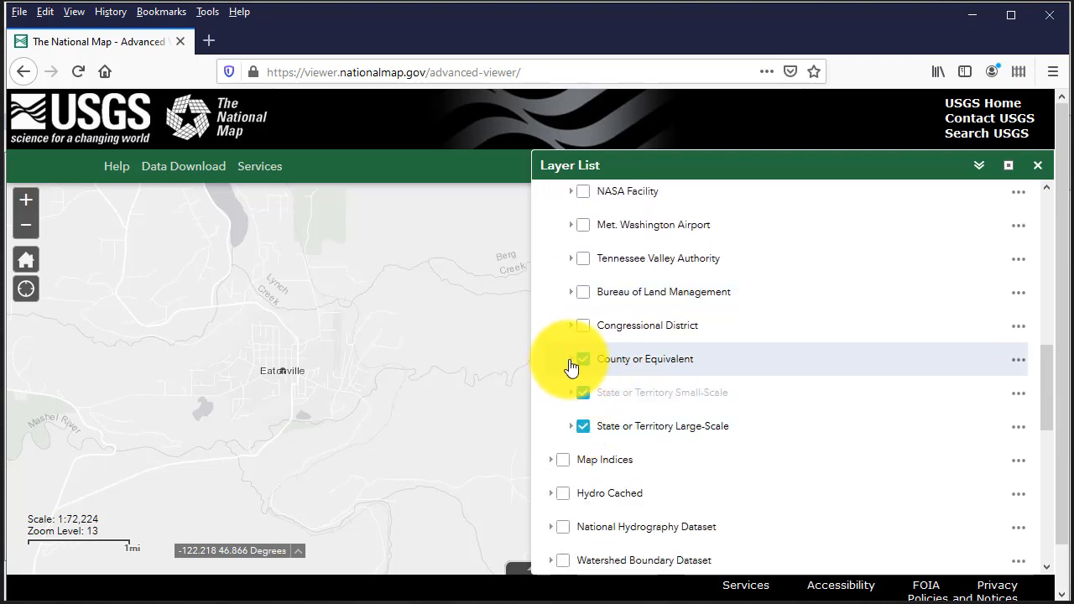
left_click(571, 359)
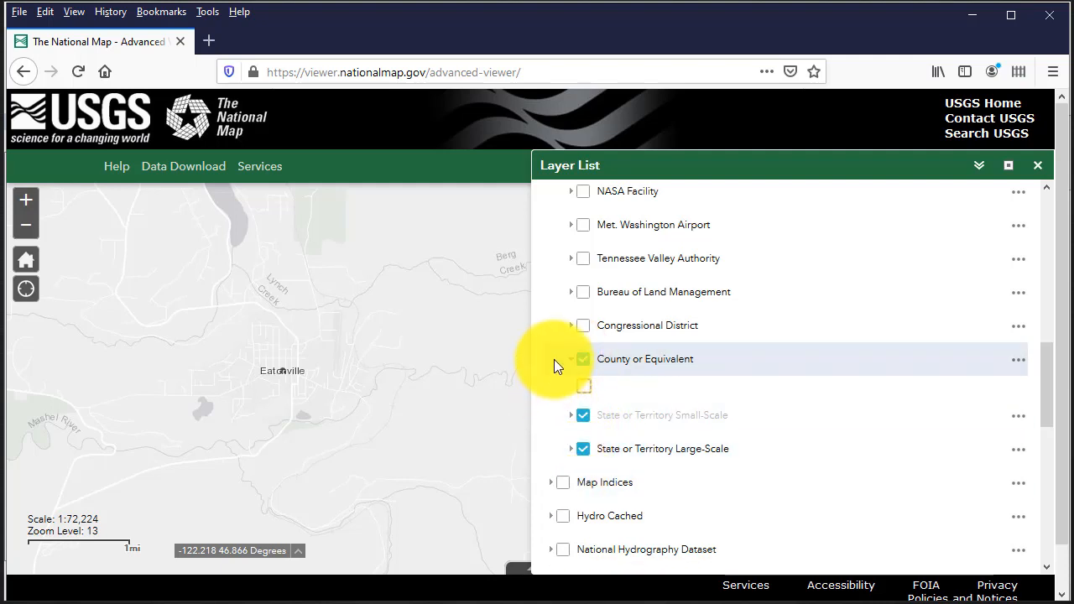
left_click(571, 359)
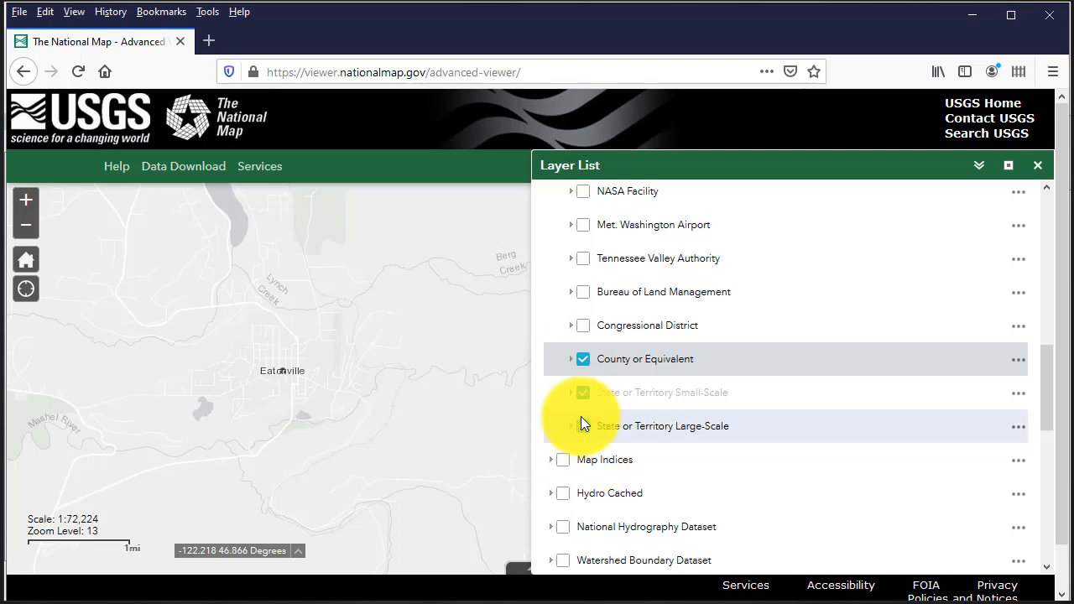
scroll(590, 288, "up", 10)
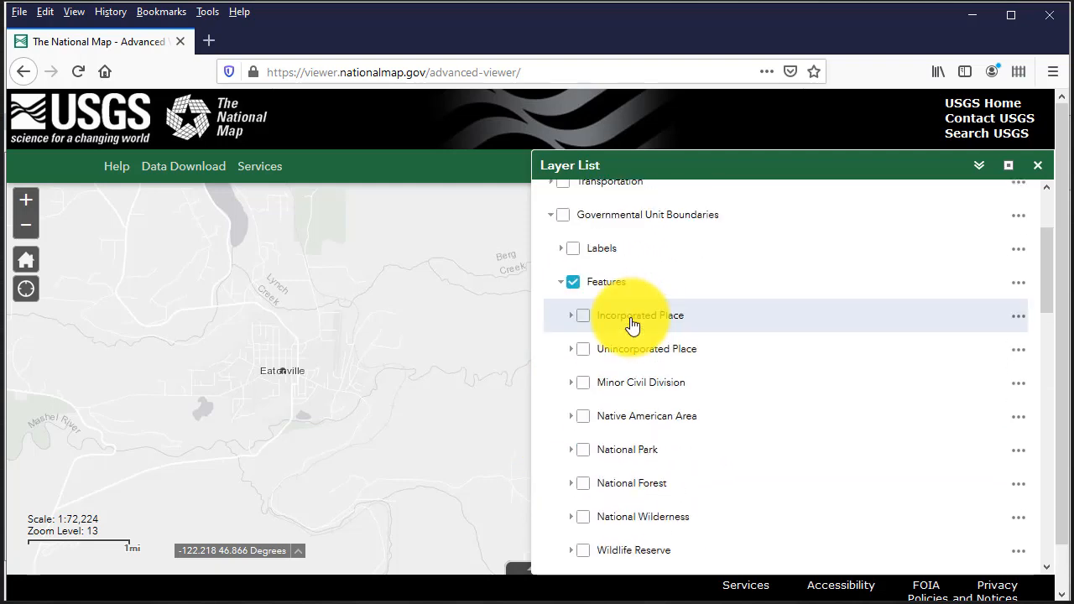
left_click(563, 357)
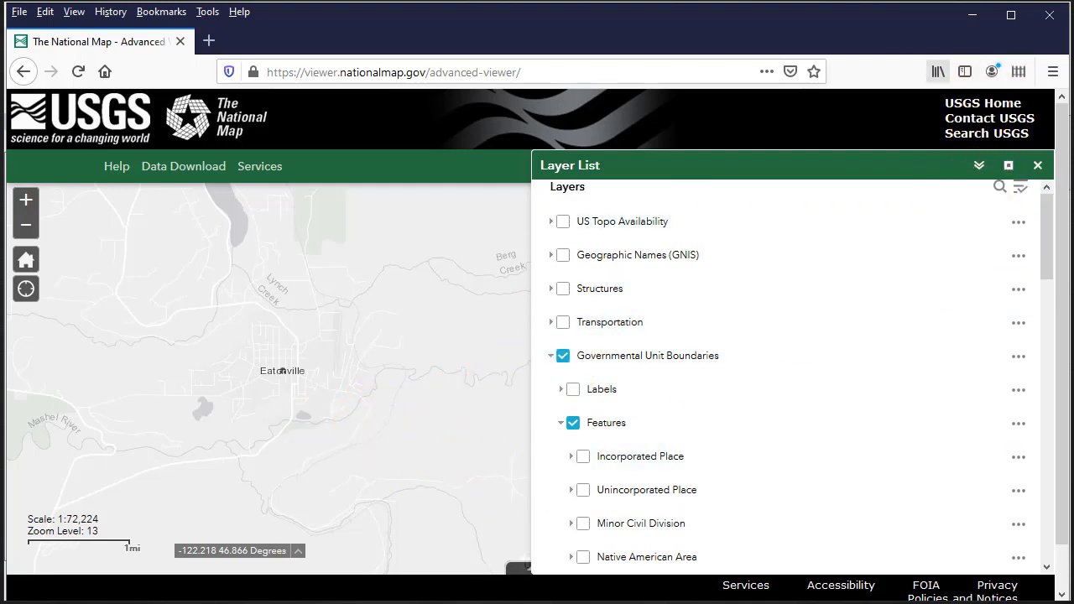
Turn off the County or Equivalent and both State or Territory boundary sublayers, and turn on the Incorporated Place sublayer
scroll(641, 514, "down", 8)
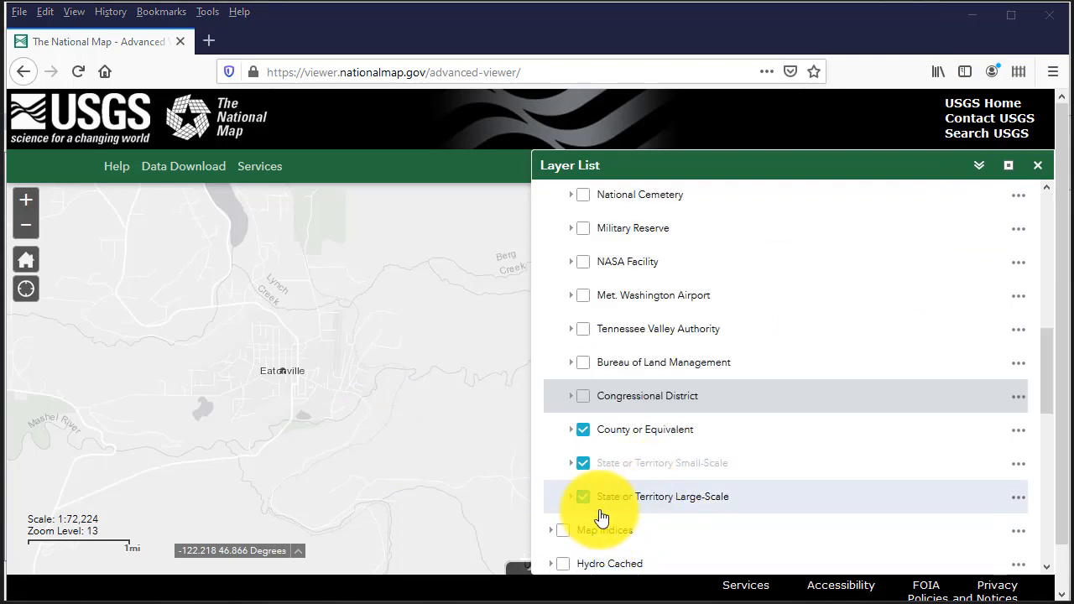
left_click(585, 497)
left_click(583, 464)
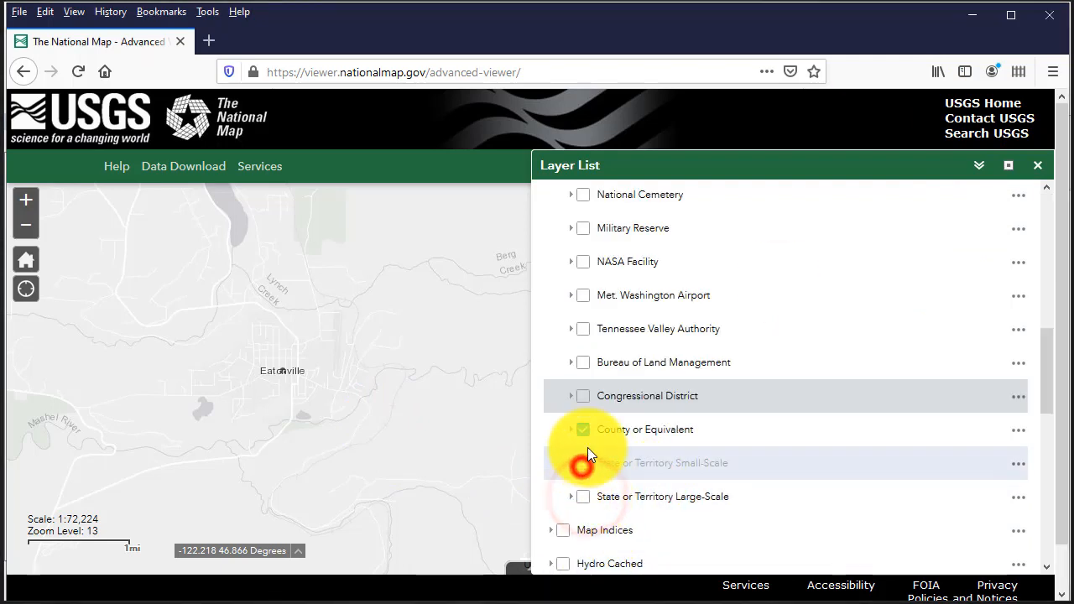
left_click(583, 429)
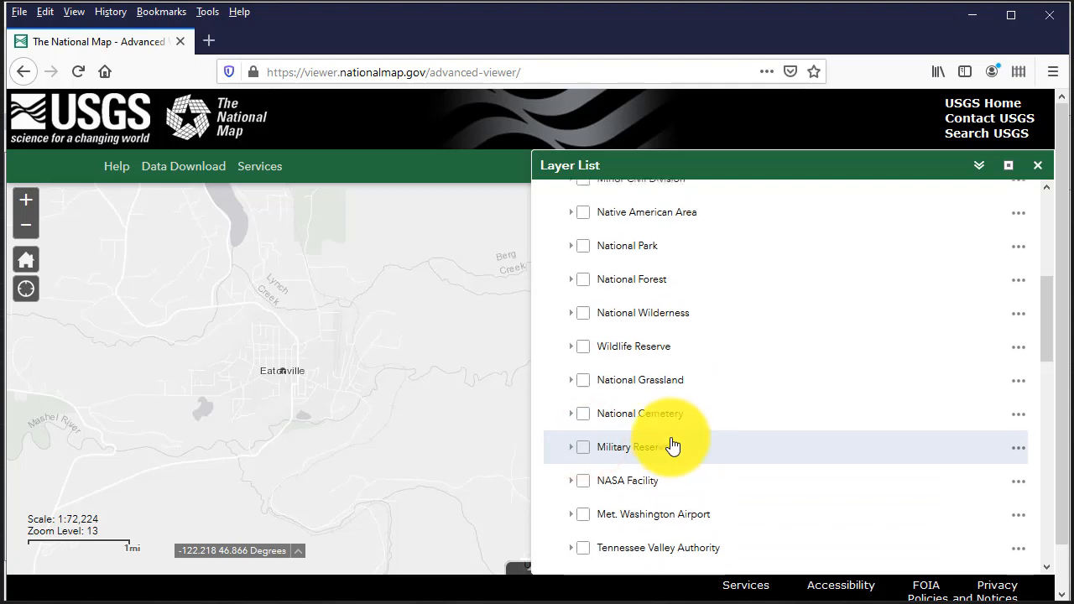
scroll(673, 440, "up", 7)
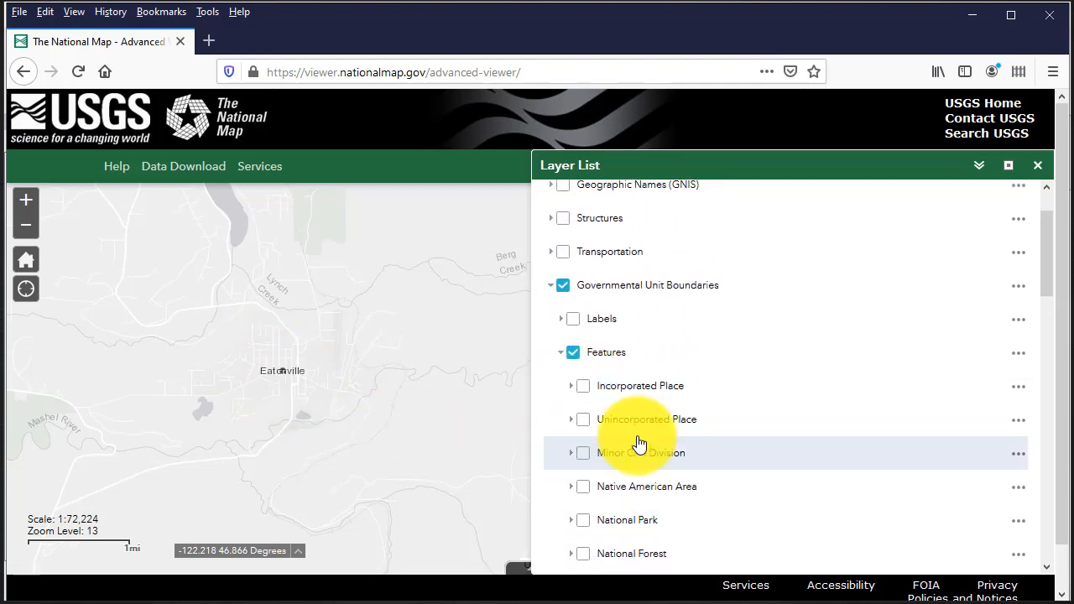
left_click(583, 387)
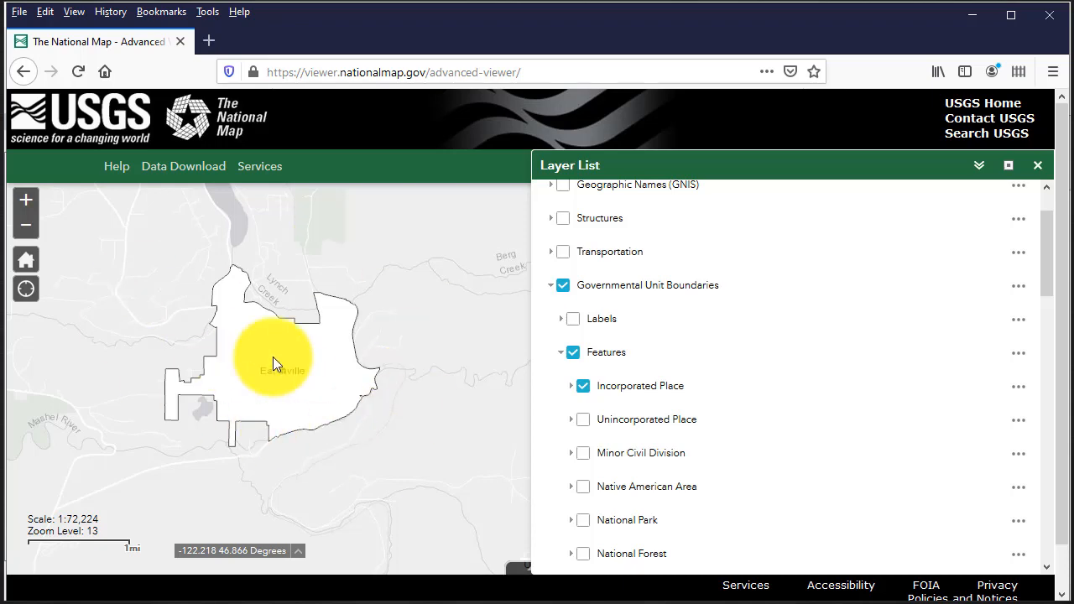
Open the TNM Download site, search for "Eatonville, WA" and dismiss the located point's pop-up
left_click(173, 167)
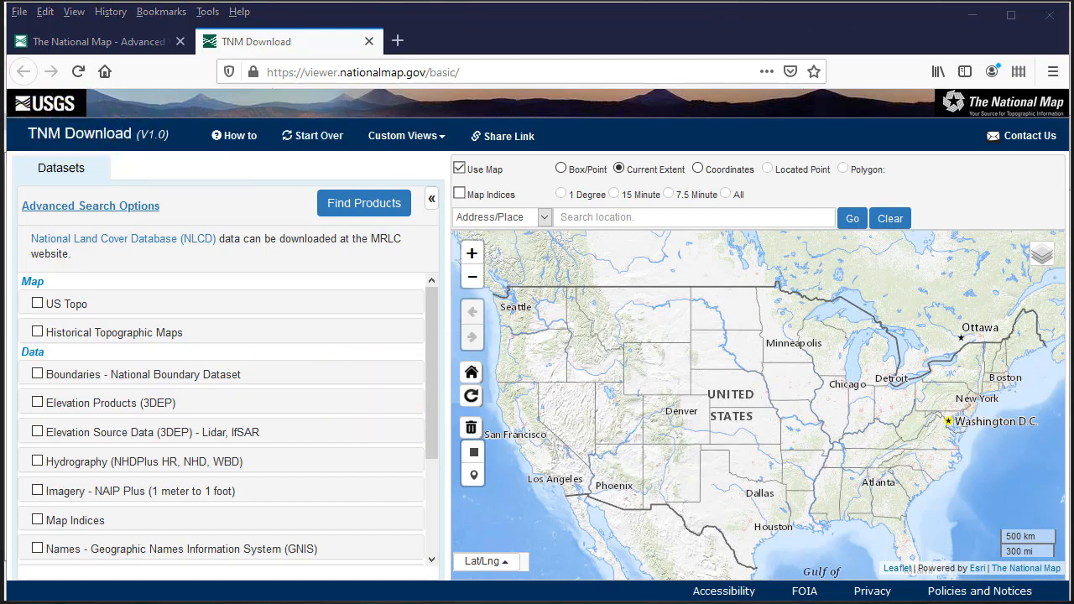
left_click(636, 215)
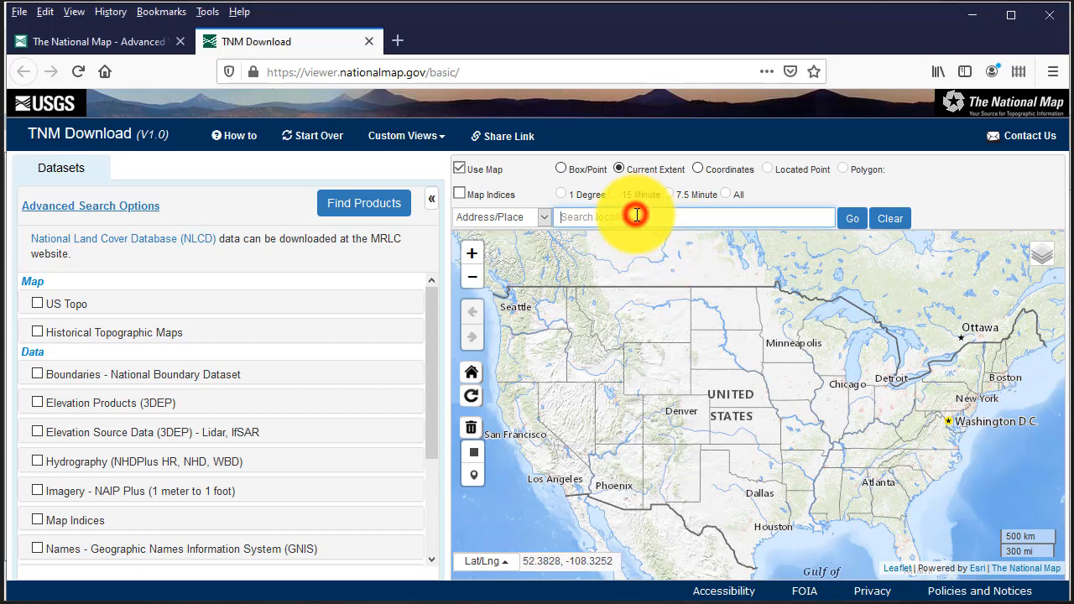
type("Eatonville, WA")
left_click(849, 220)
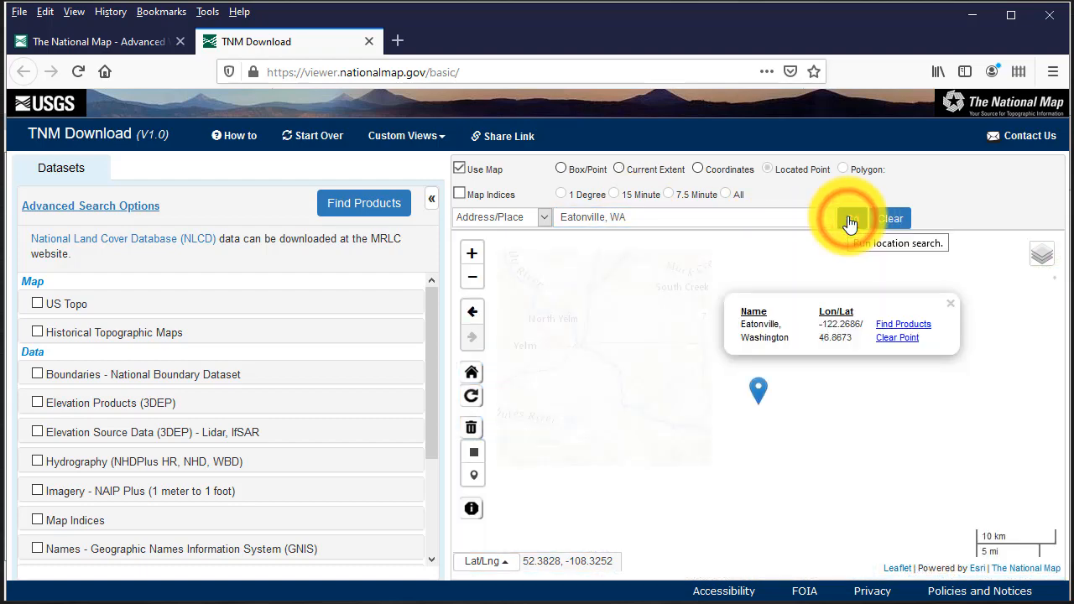
left_click(952, 305)
Use the Box/Point option to draw a rectangular search area around Eatonville on the map
scroll(854, 386, "up", 1)
left_click_drag(804, 404, 889, 361)
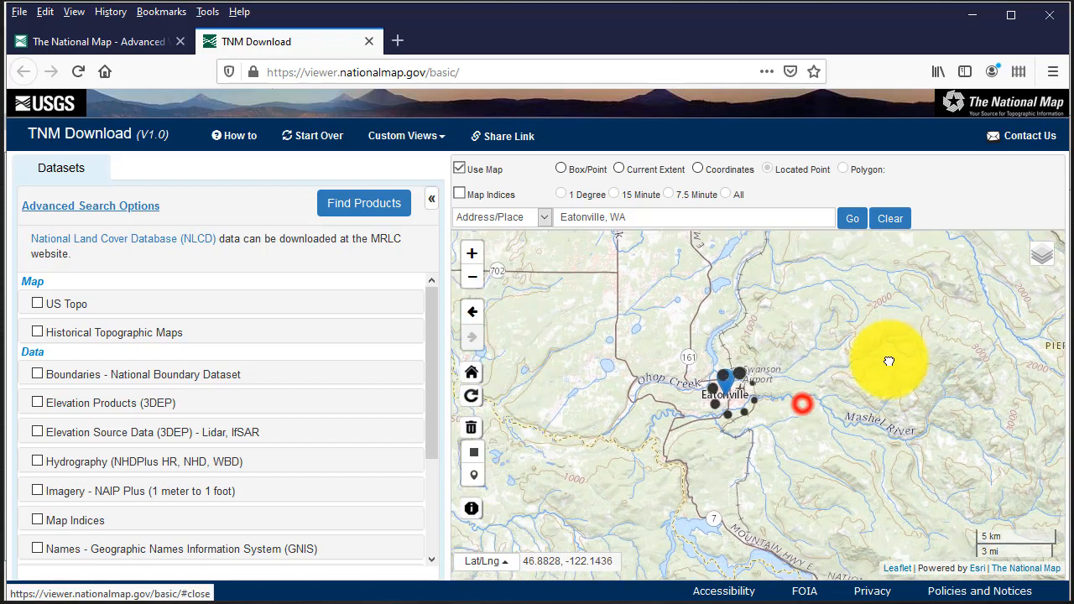
scroll(890, 361, "up", 1)
left_click_drag(769, 386, 899, 363)
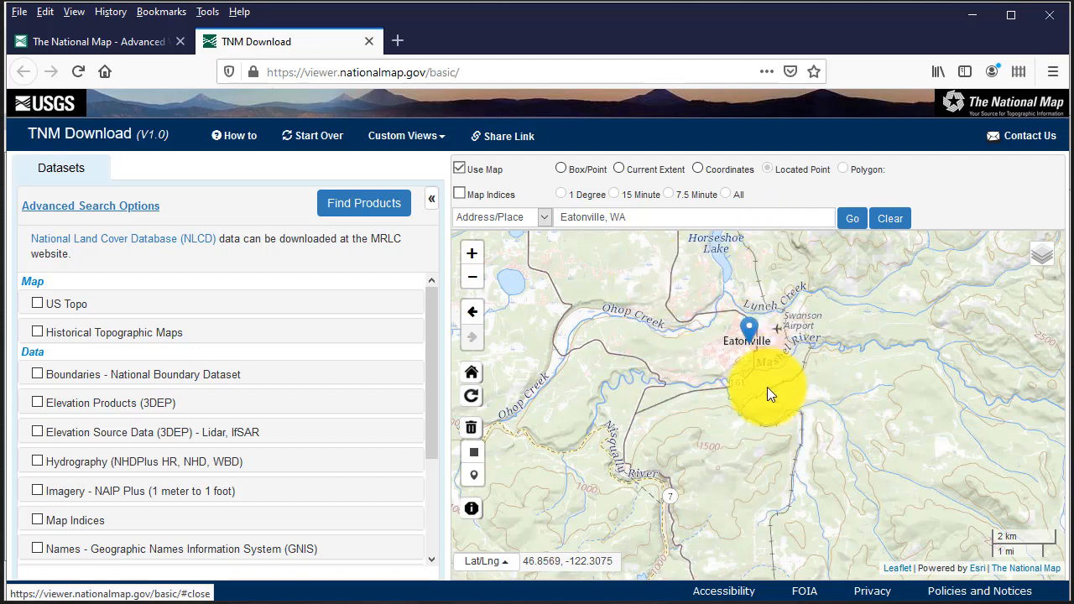
left_click(561, 169)
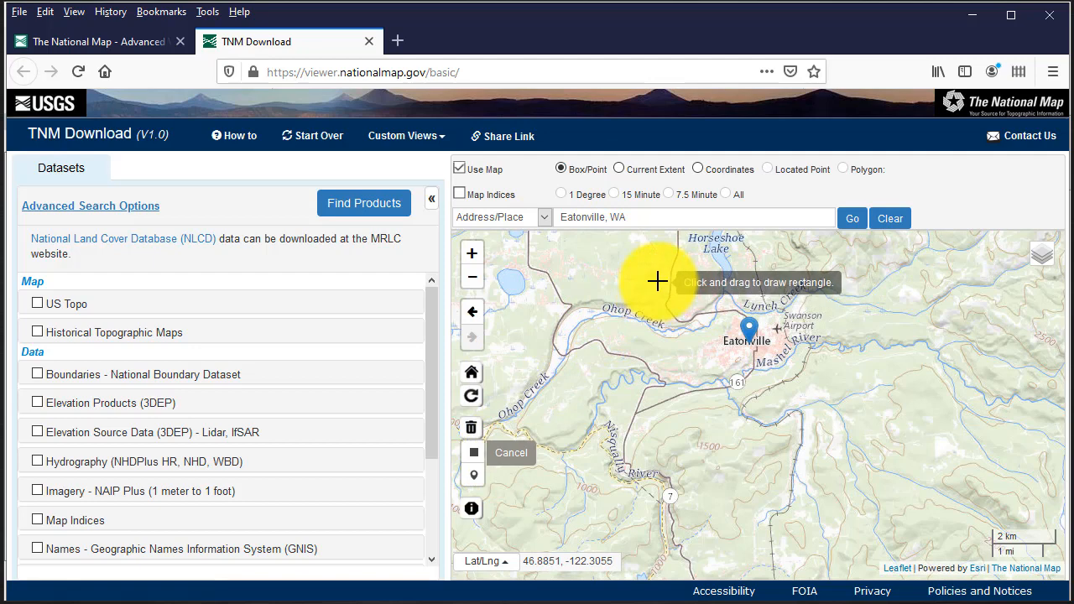
mouse_move(657, 281)
left_mouse_down()
mouse_move(899, 431)
mouse_move(899, 485)
mouse_move(866, 485)
mouse_move(869, 473)
left_mouse_up()
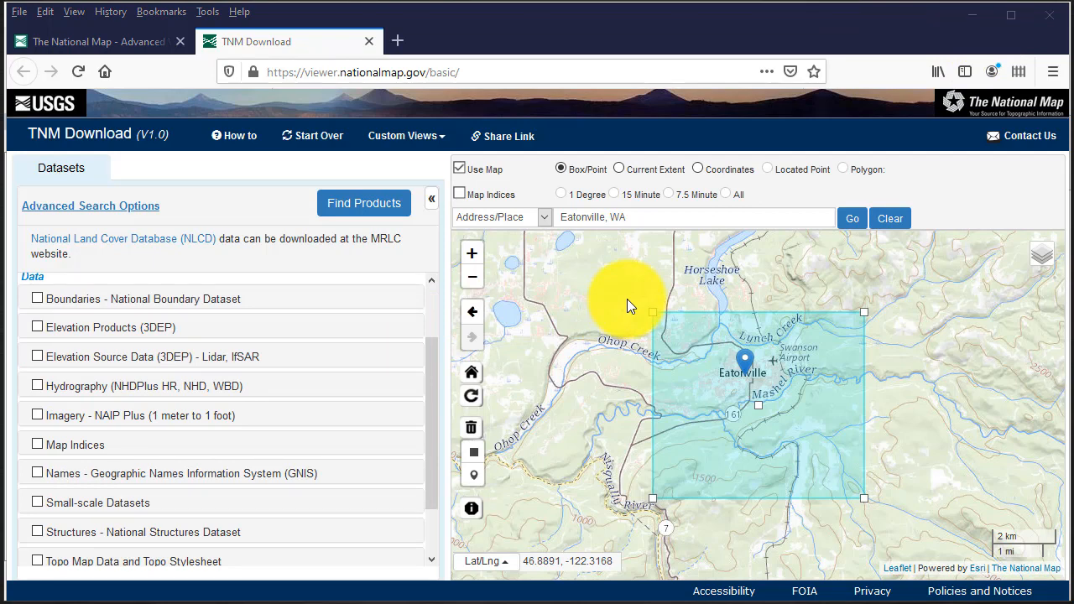
Select Elevation Products (3DEP) with only the 1 arc-second DEM subcategory chosen, excluding the 1/3 arc-second DEM
left_click(37, 328)
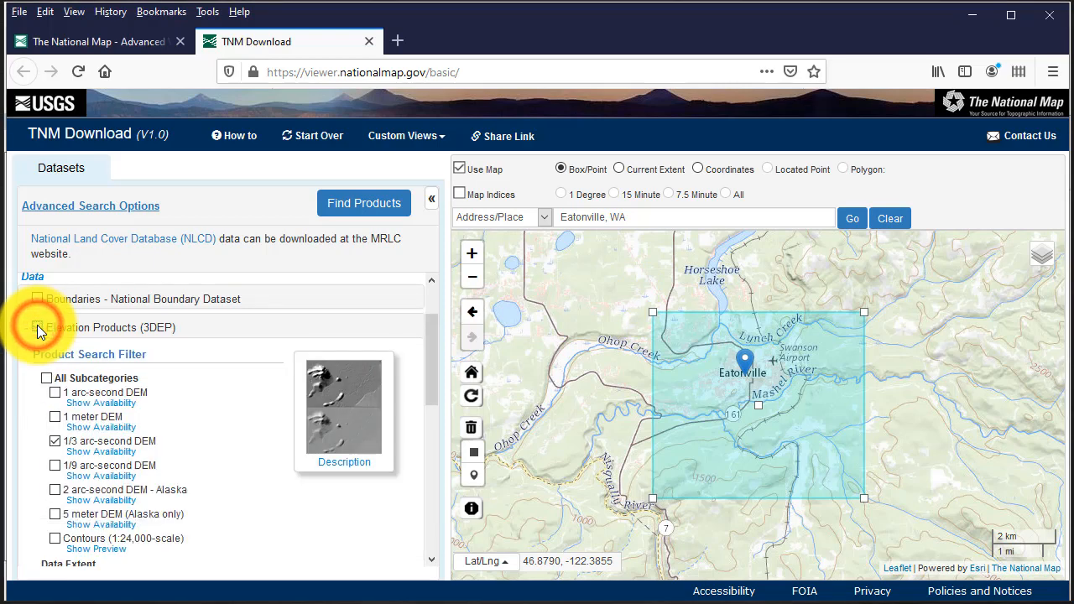
scroll(175, 410, "down", 2)
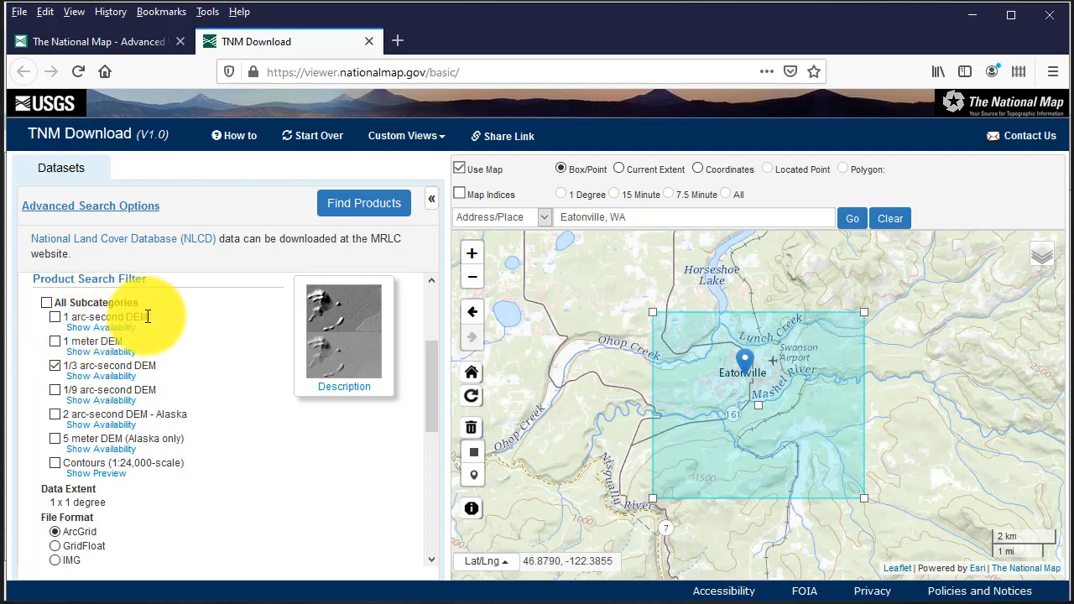
left_click(54, 317)
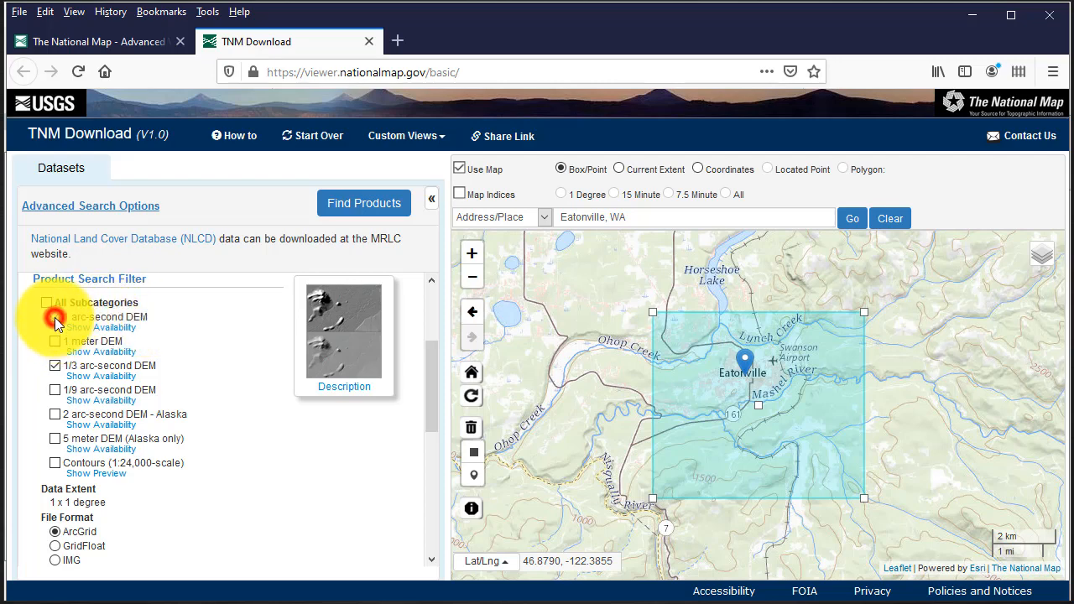
left_click(54, 366)
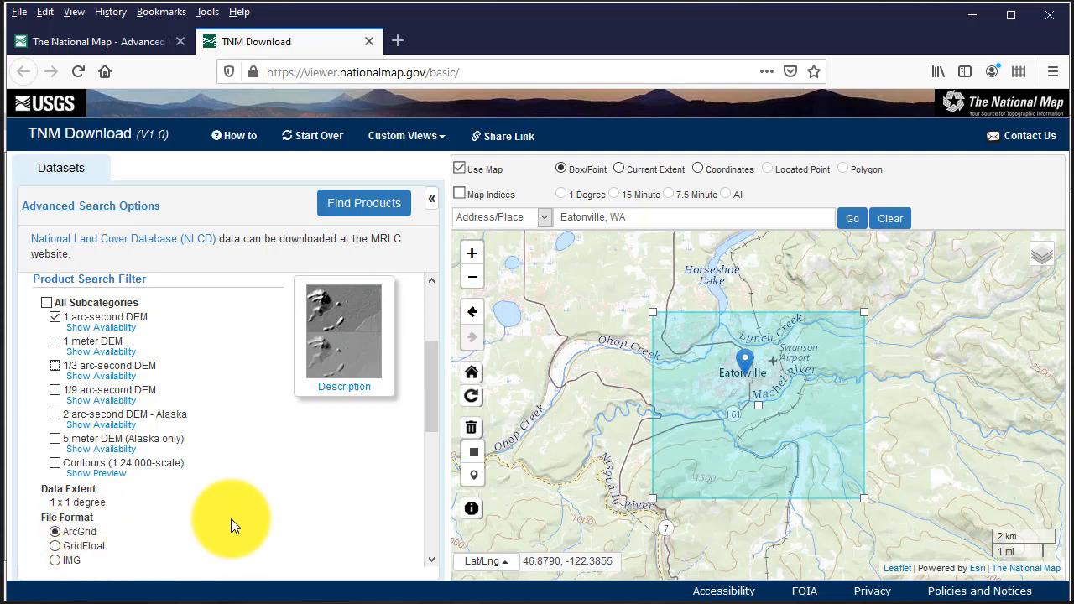
scroll(233, 496, "down", 5)
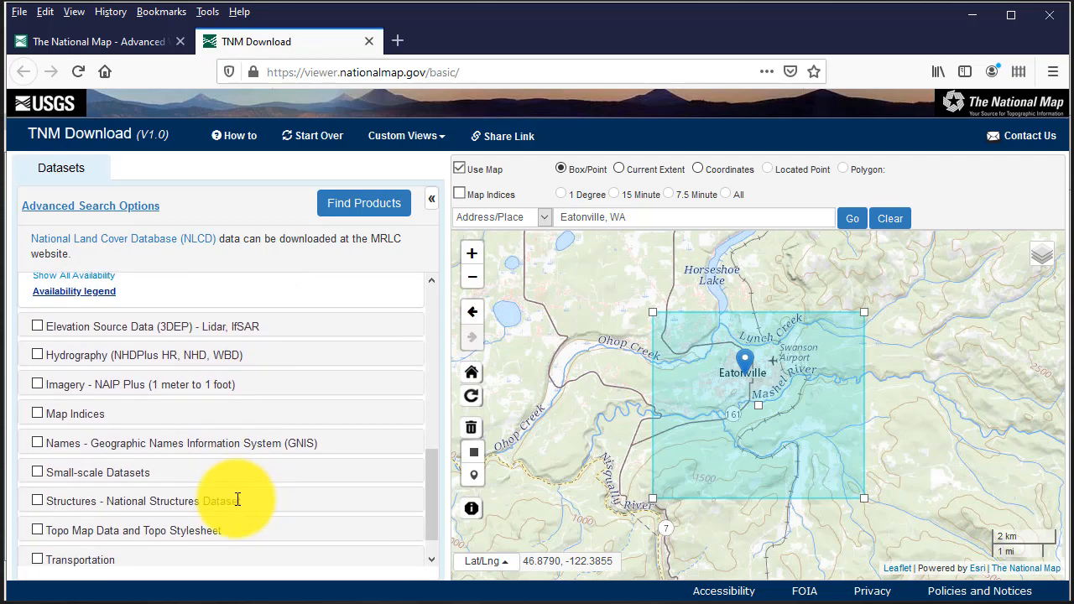
scroll(237, 499, "up", 5)
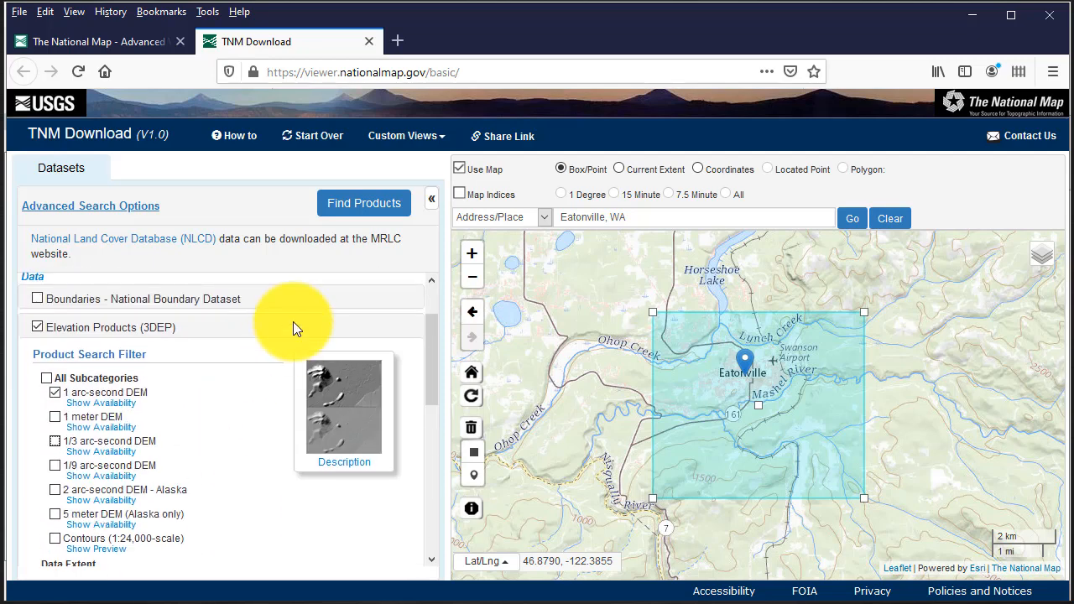
Find the matching products and download USGS_NED_1_n47w123_ArcGrid.zip into the RAW_Data_K7 folder
left_click(363, 207)
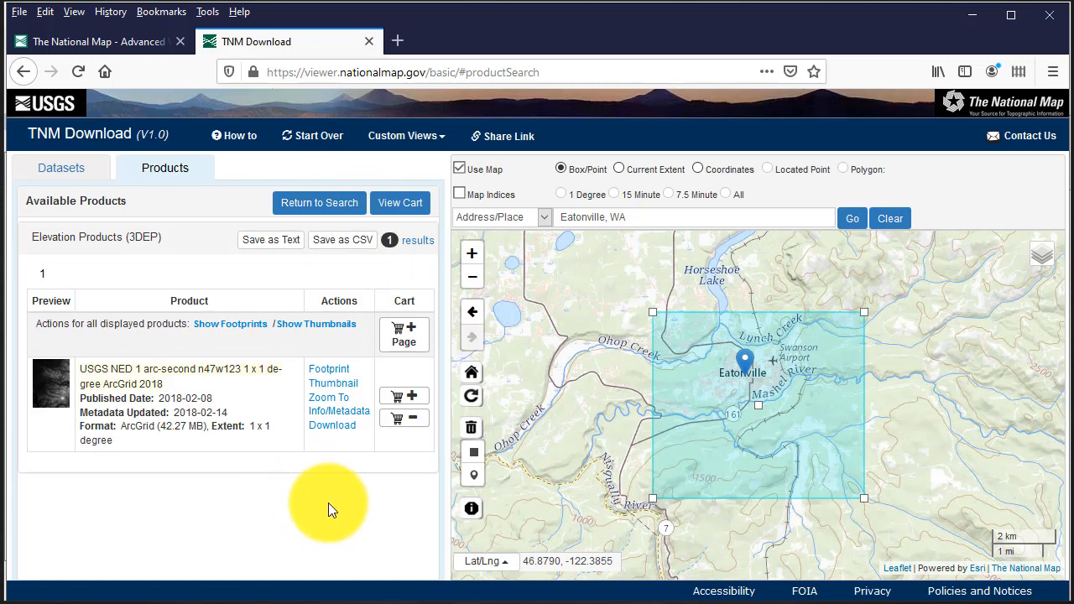
left_click(332, 425)
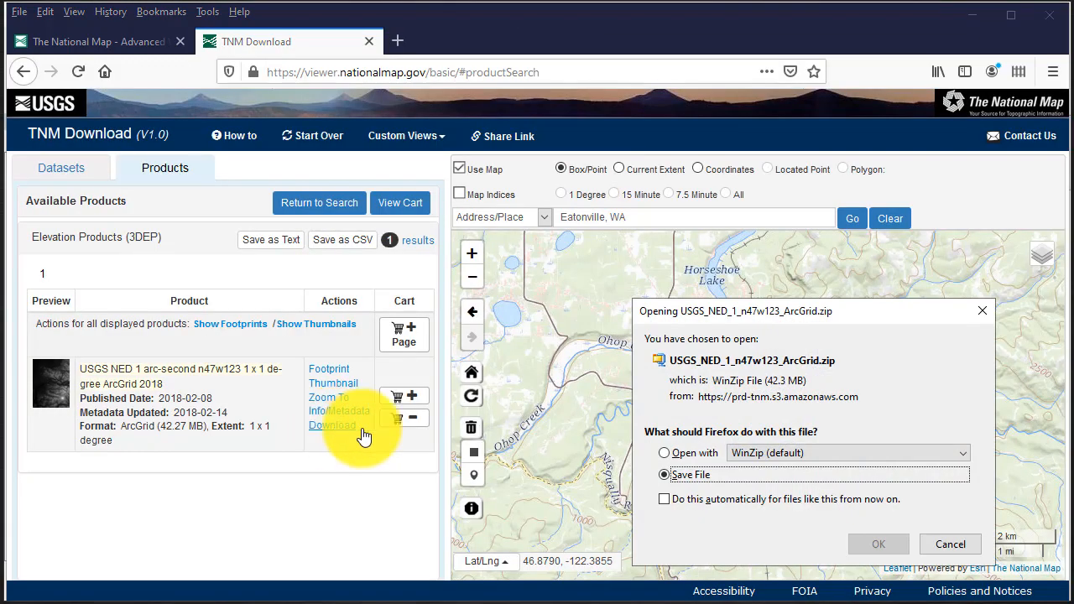
left_click_drag(849, 324, 551, 238)
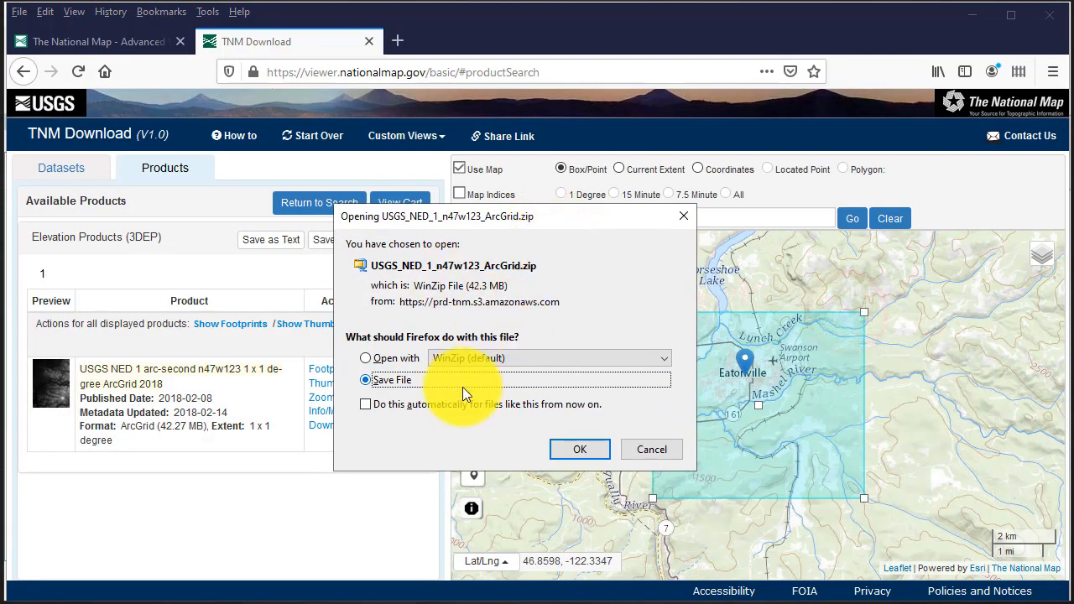
left_click(370, 384)
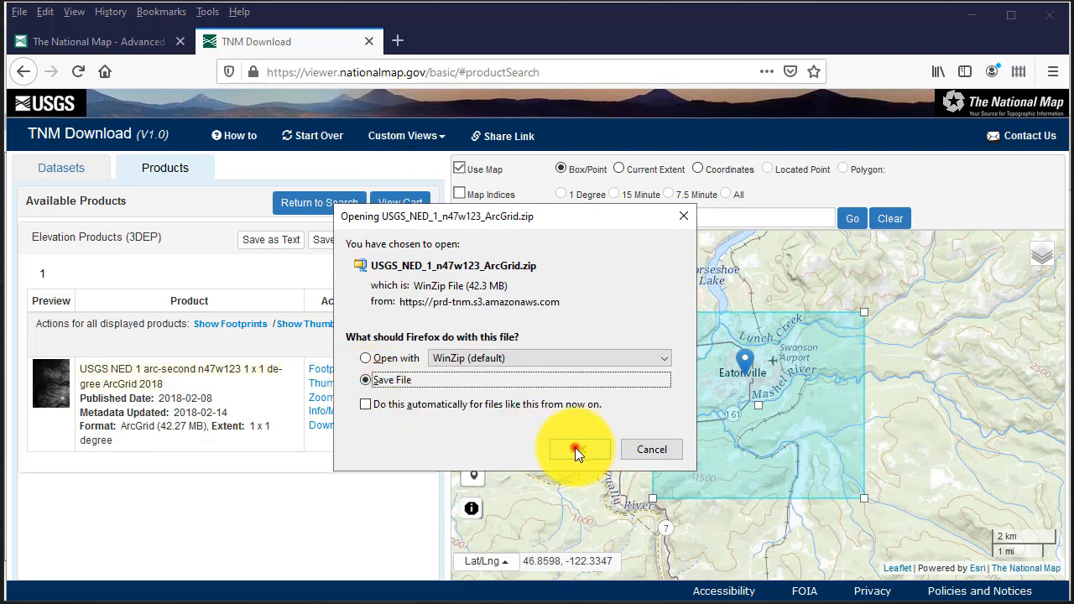
left_click(577, 448)
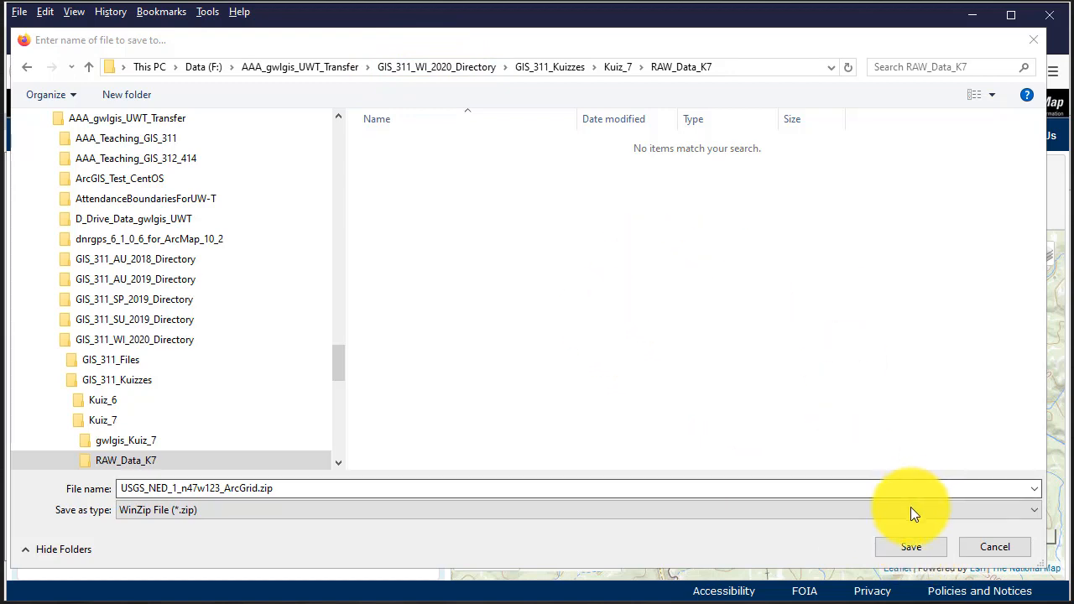
left_click(917, 549)
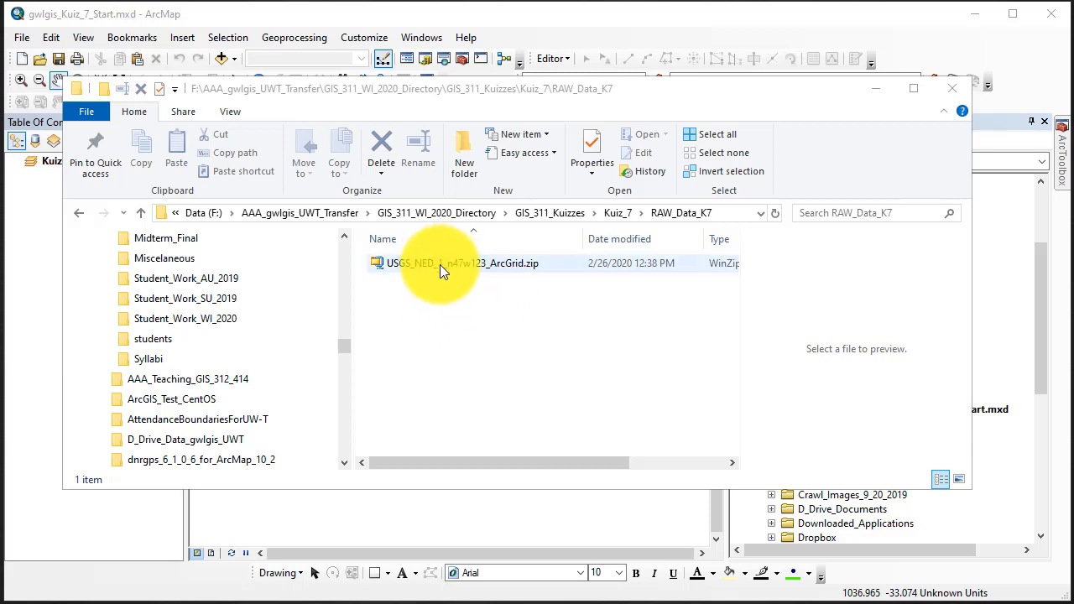
Open USGS_NED_1_n47w123_ArcGrid.zip in the RAW_Data_K7 folder with Windows Explorer
right_click(440, 264)
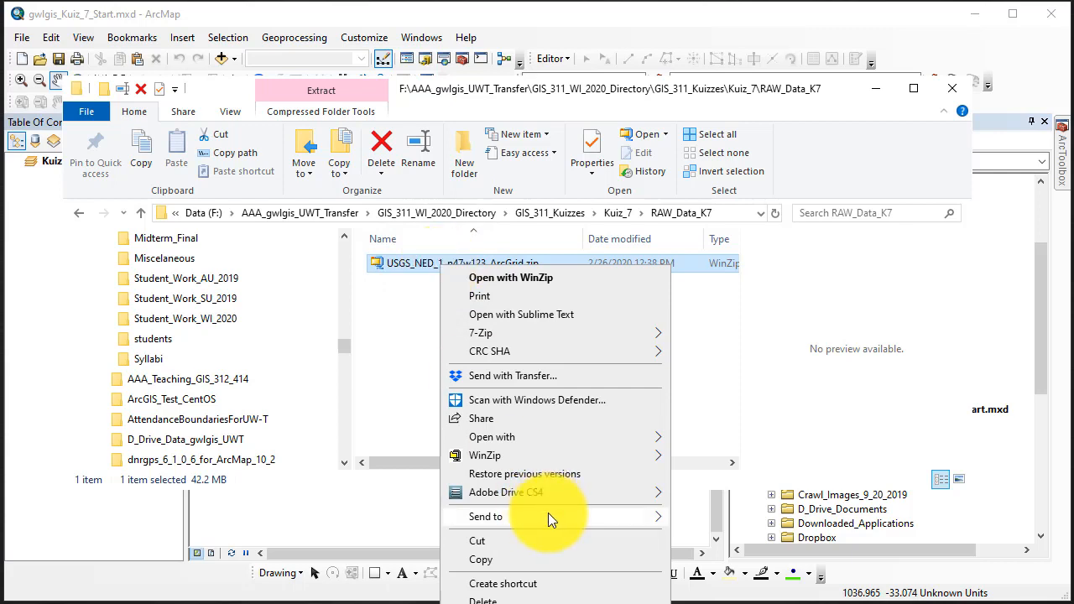
mouse_move(548, 514)
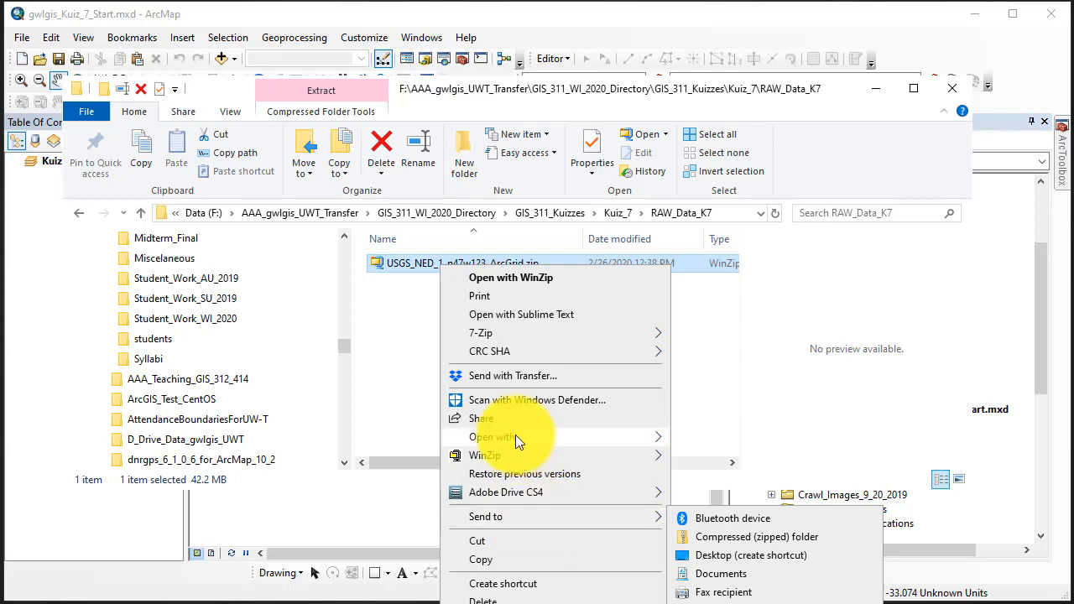
mouse_move(514, 434)
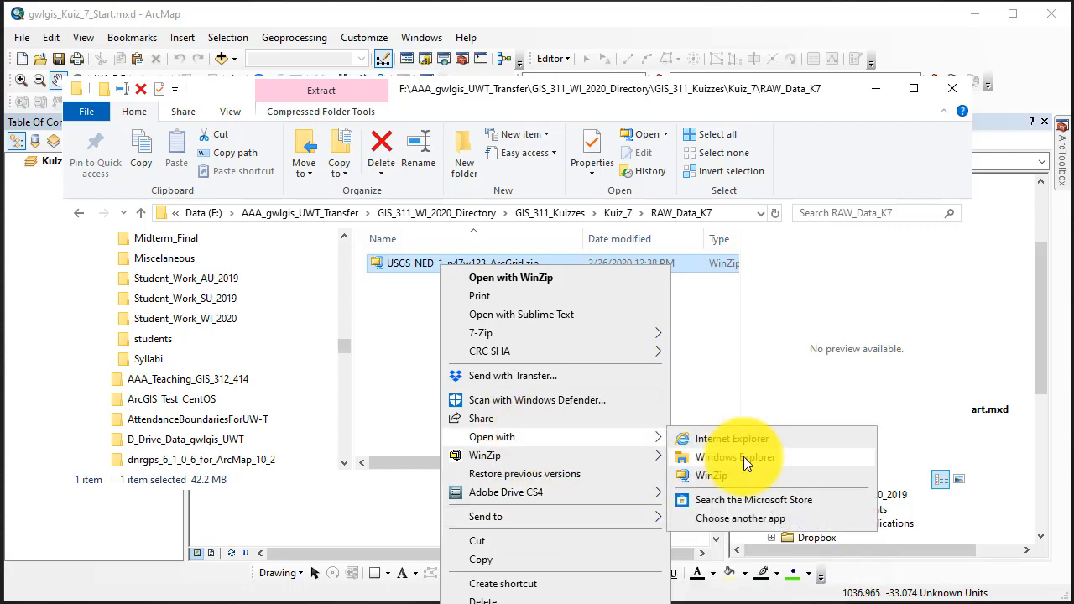
left_click(743, 456)
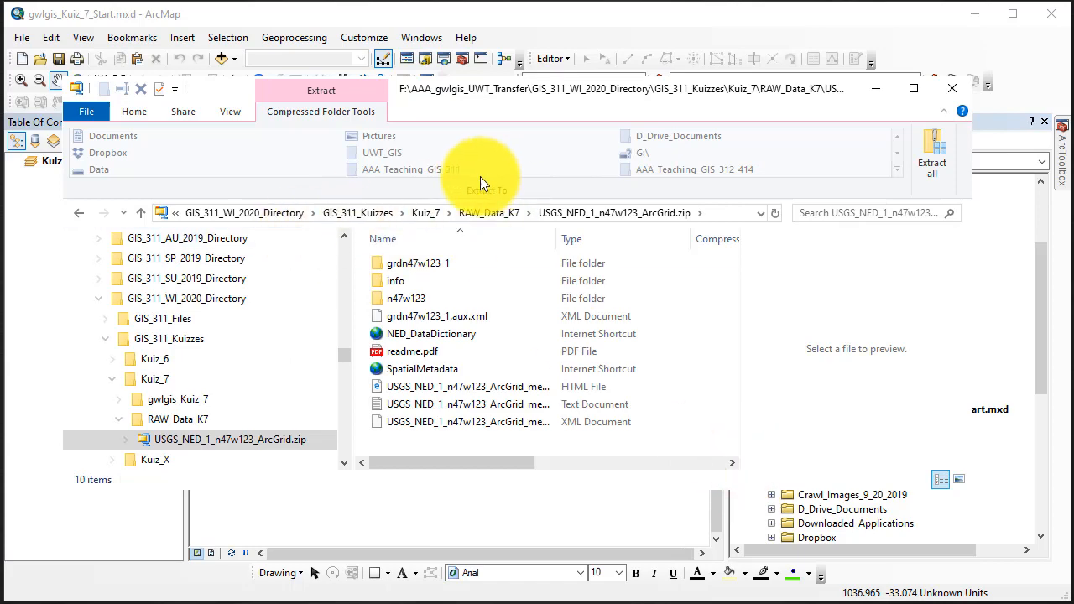
Extract all files of the archive directly into RAW_Data_K7, removing the USGS_NED_1_n47w123_ArcGrid subfolder from the destination path
left_click(318, 91)
left_click(934, 156)
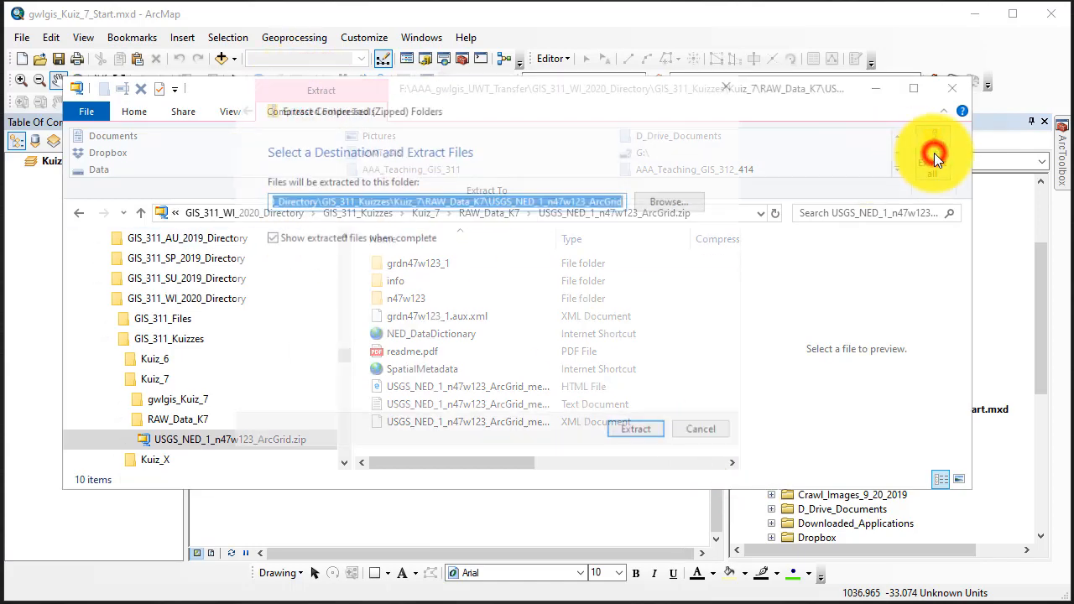
left_click(625, 200)
left_click_drag(625, 201, 488, 202)
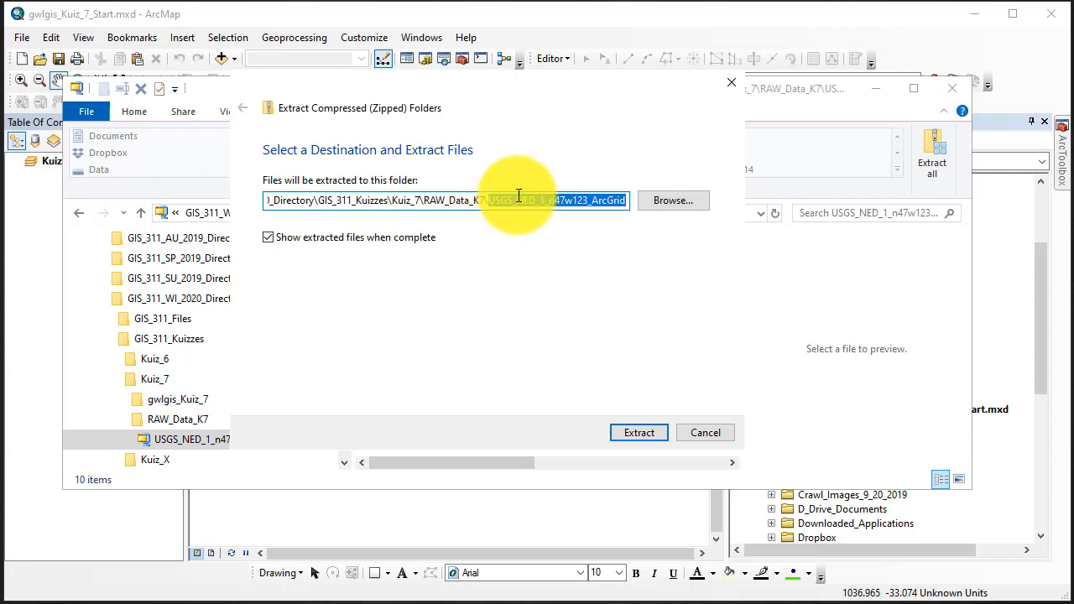
key("BackSpace")
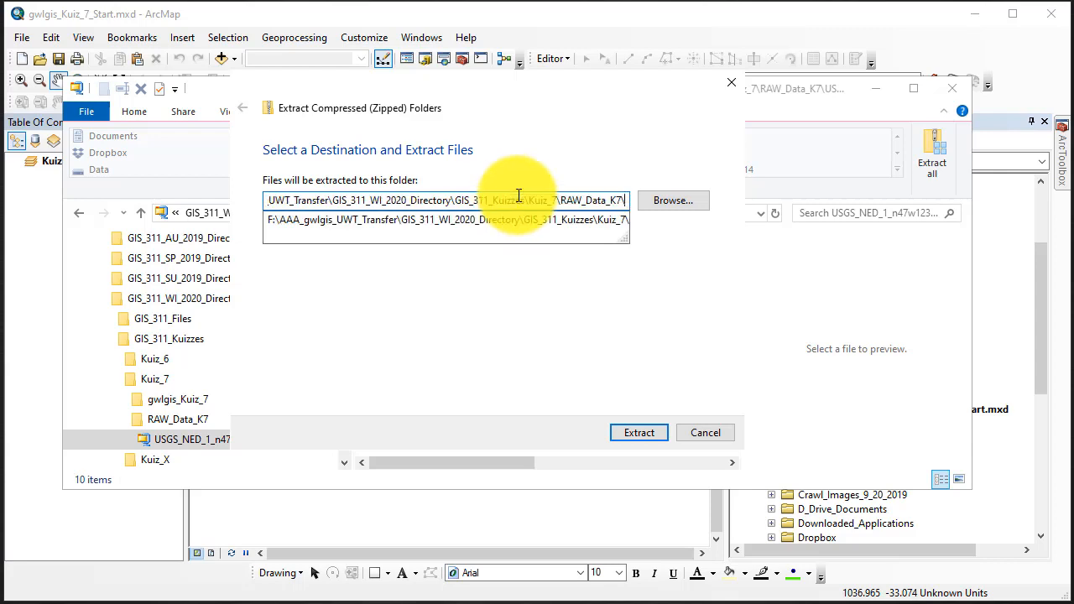
left_click(636, 432)
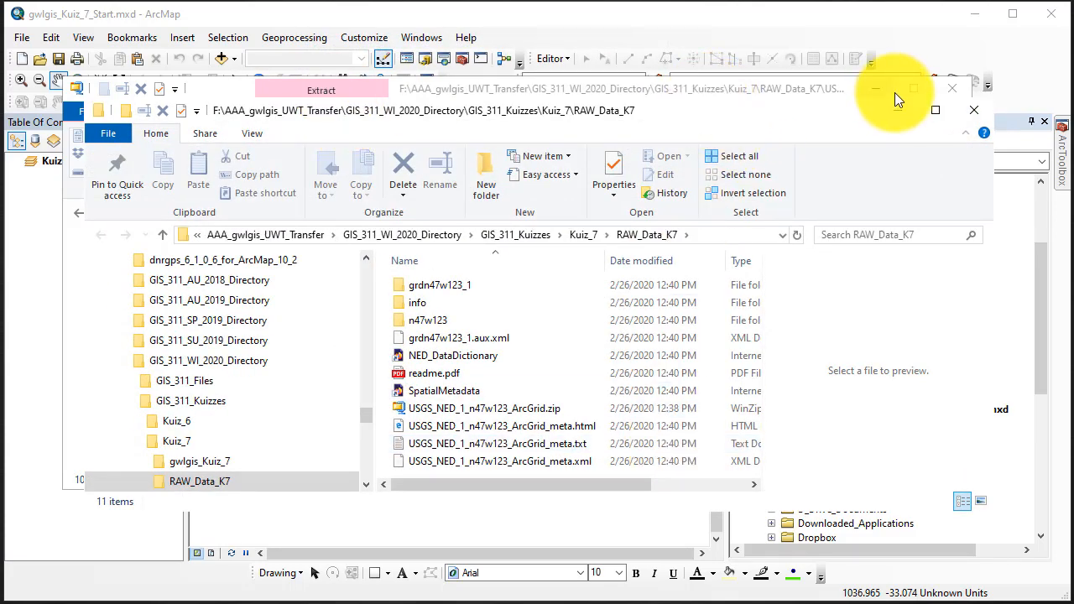
Close the zip archive's window, move the extracted files' window up and select readme.pdf in RAW_Data_K7
left_click(953, 87)
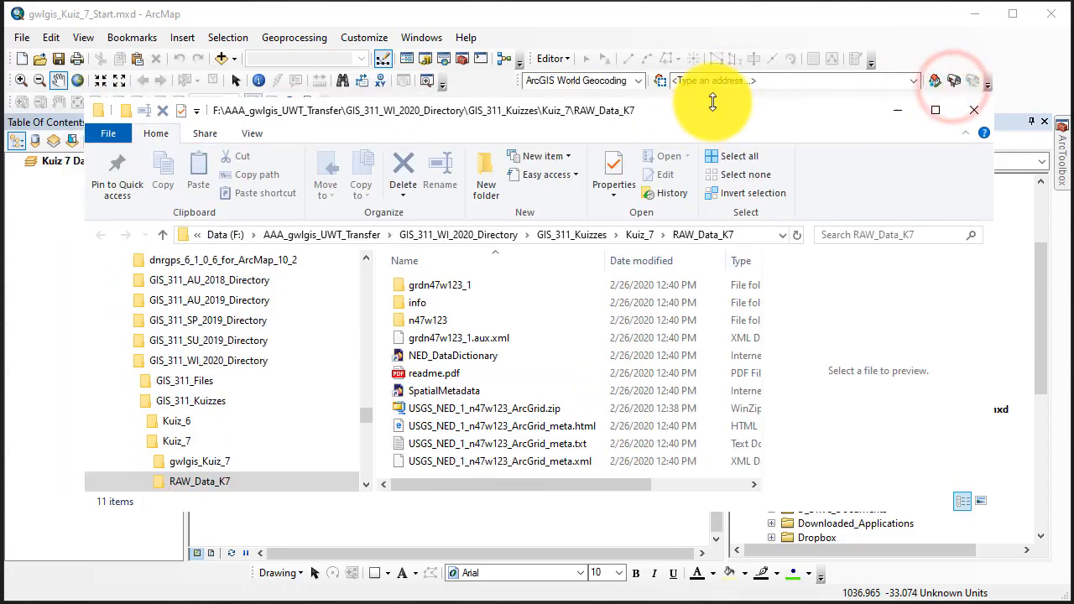
left_click_drag(712, 100, 715, 44)
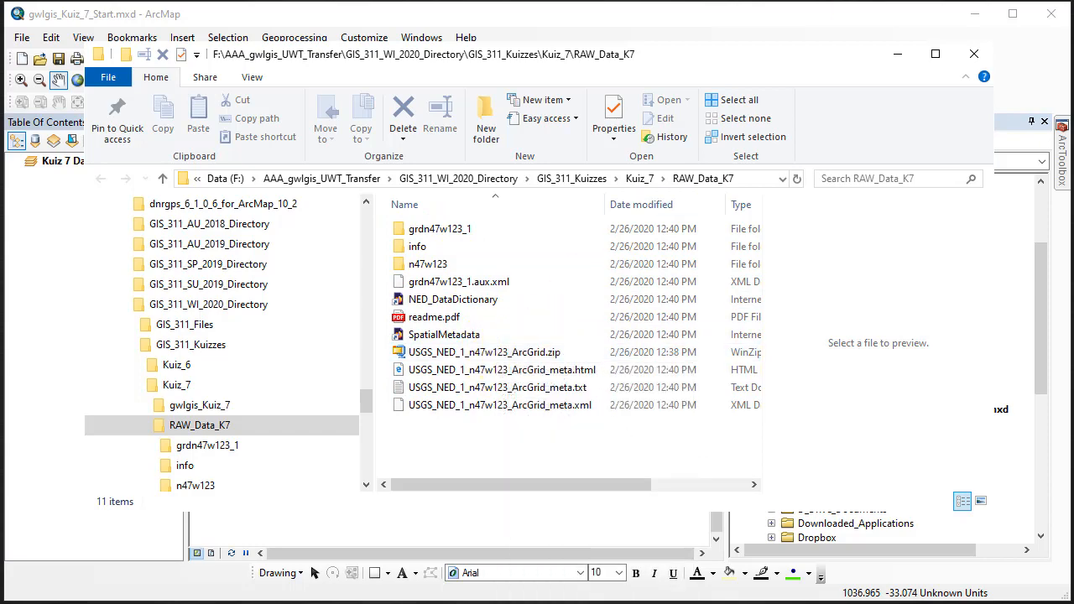
left_click(632, 322)
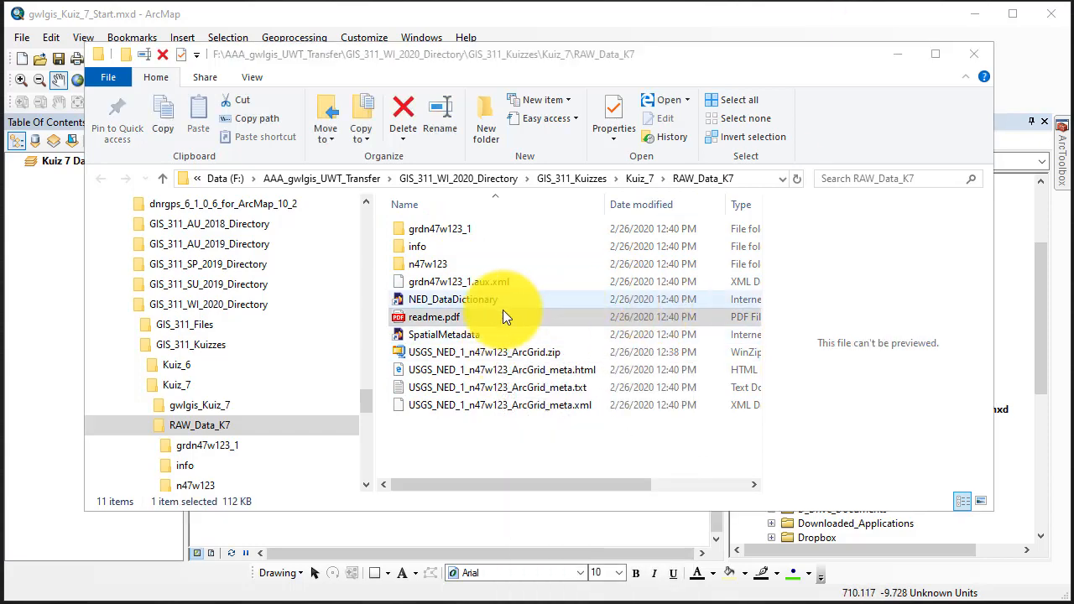
Open readme.pdf, read through its NED data, folder contents and resource sections, and close the document
double_click(429, 316)
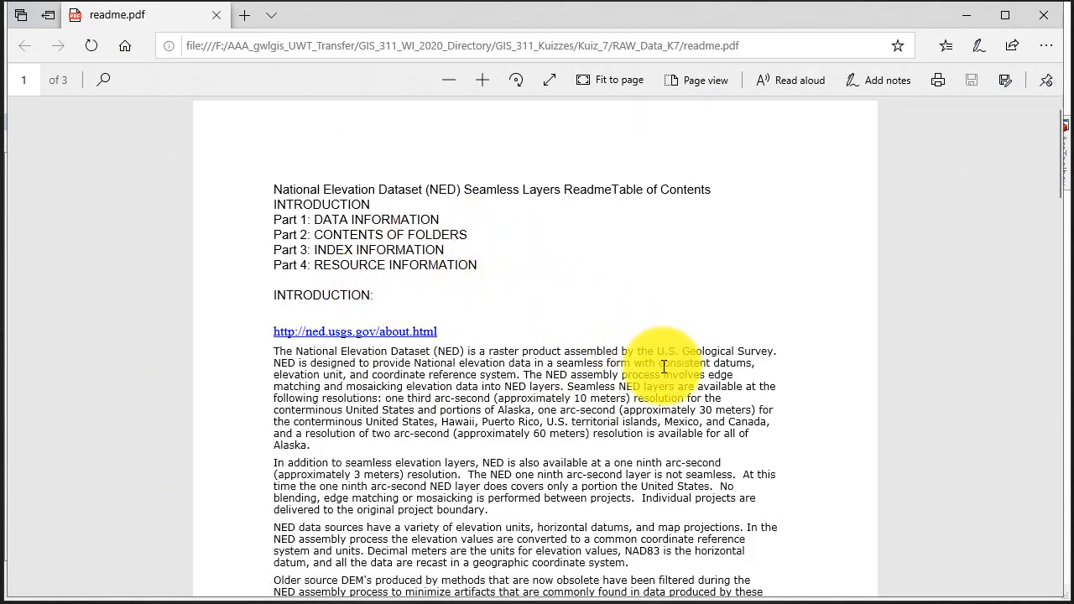
scroll(663, 369, "down", 10)
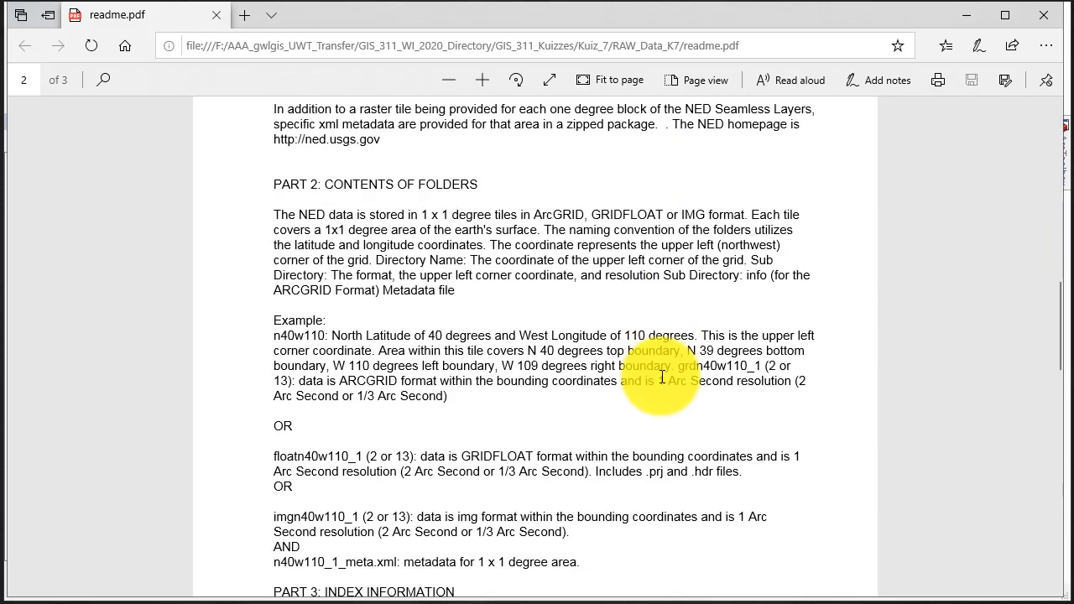
scroll(663, 376, "down", 7)
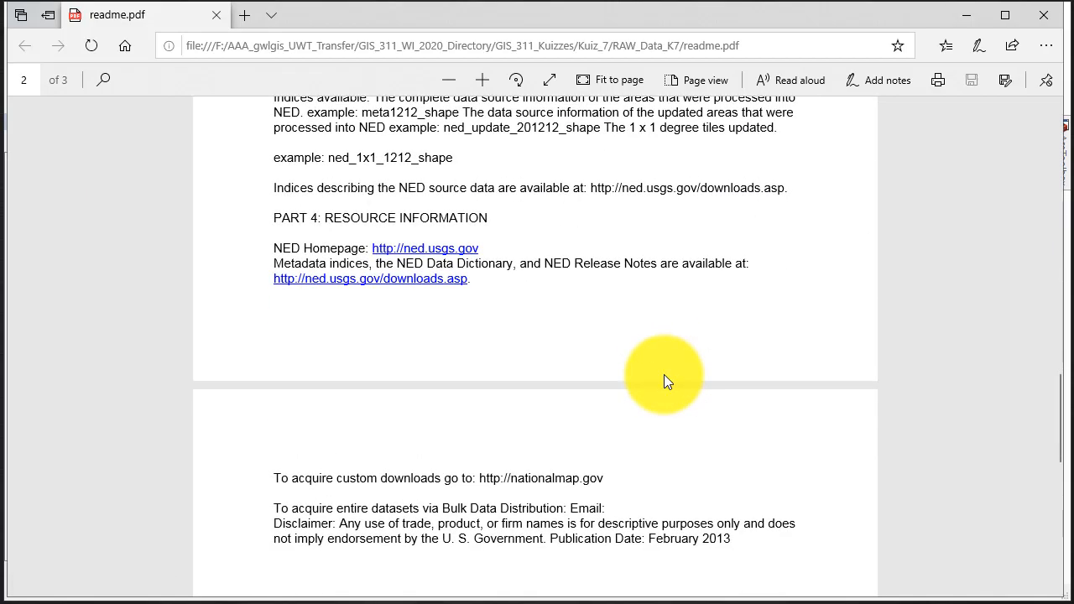
scroll(664, 378, "down", 5)
scroll(665, 378, "up", 10)
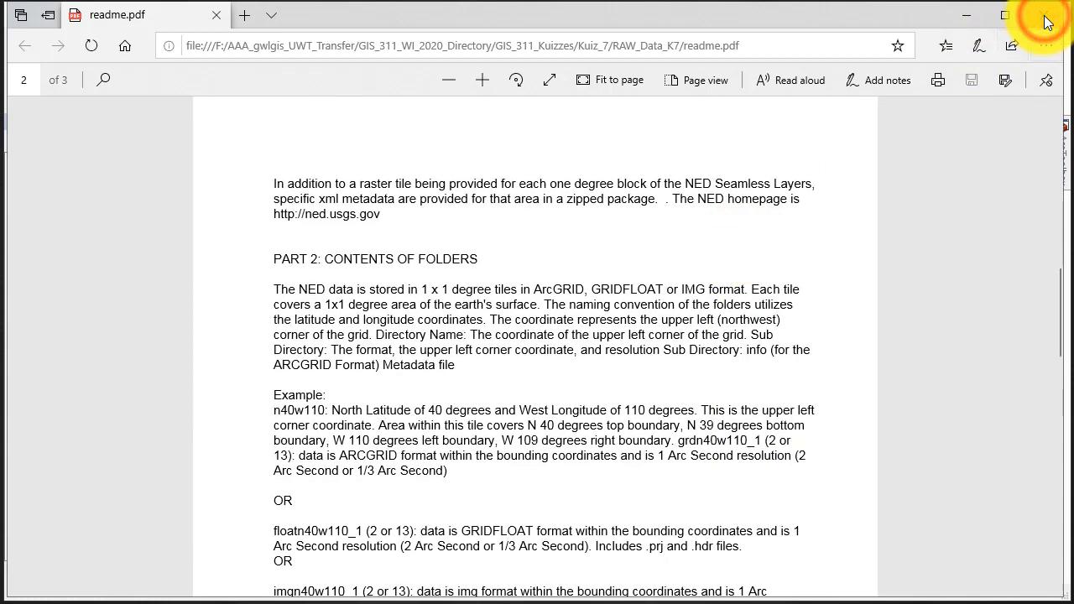
left_click(1047, 23)
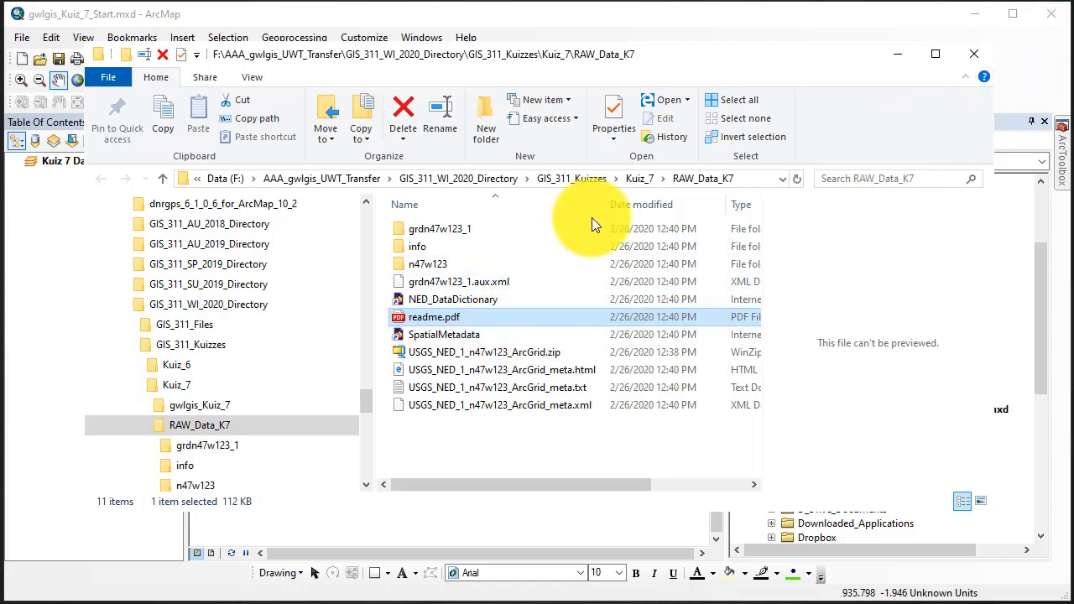
Close the Explorer window, refresh the RAW_Data_K7 folder in ArcMap's Catalog, and expand it and its n47w123 subfolder
left_click(975, 55)
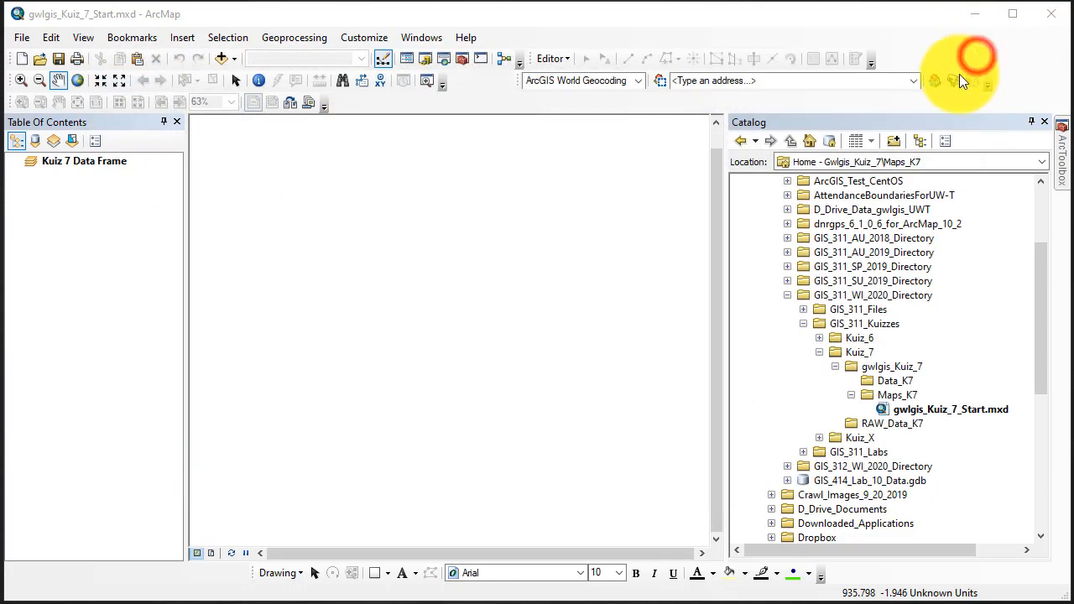
right_click(851, 423)
left_click(884, 505)
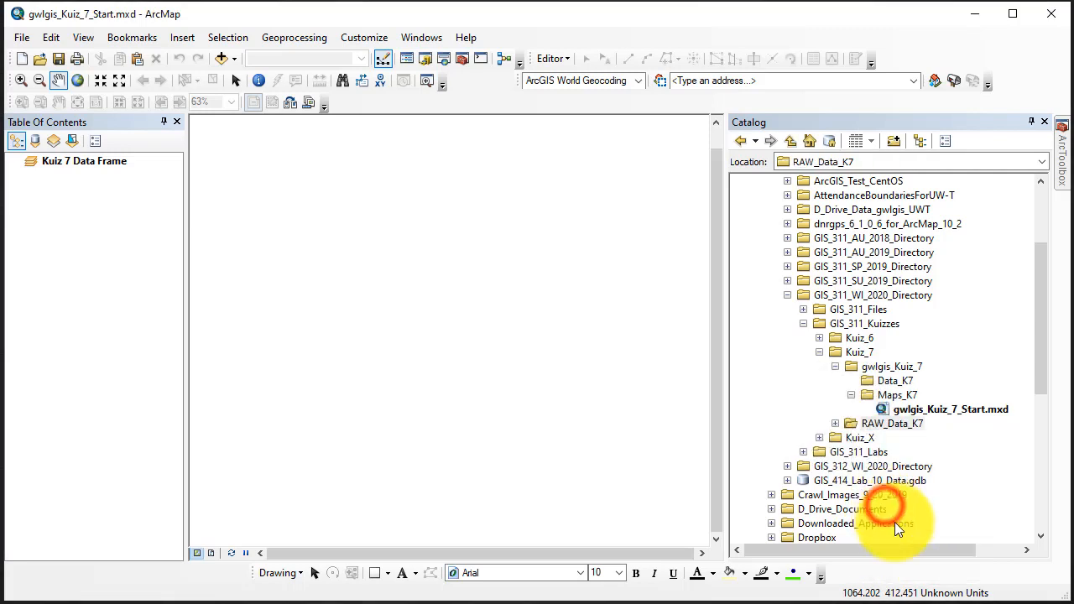
left_click(834, 423)
scroll(833, 422, "down", 1)
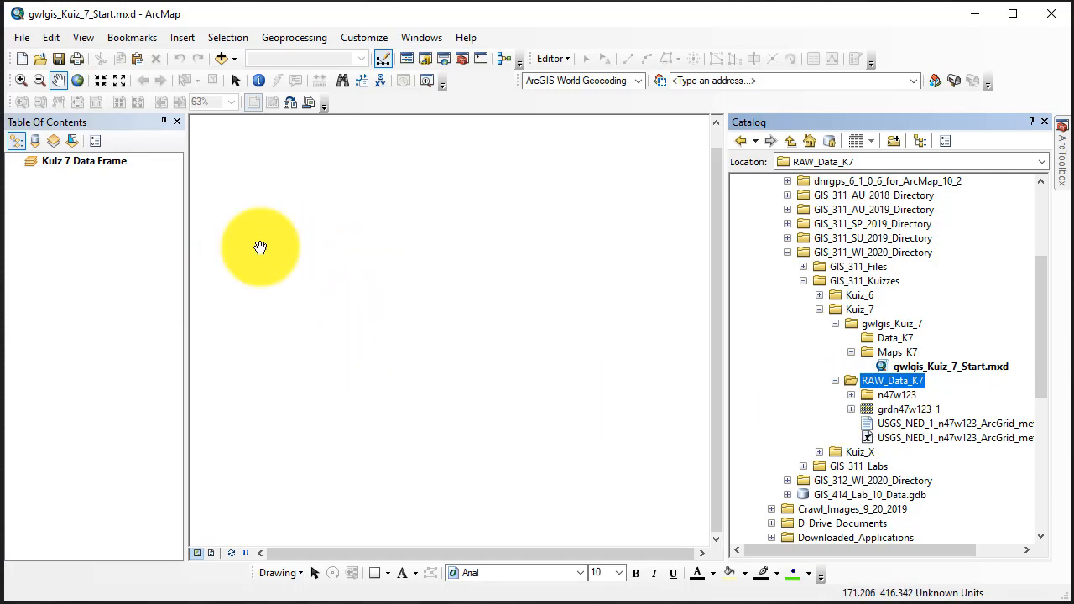
left_click(852, 394)
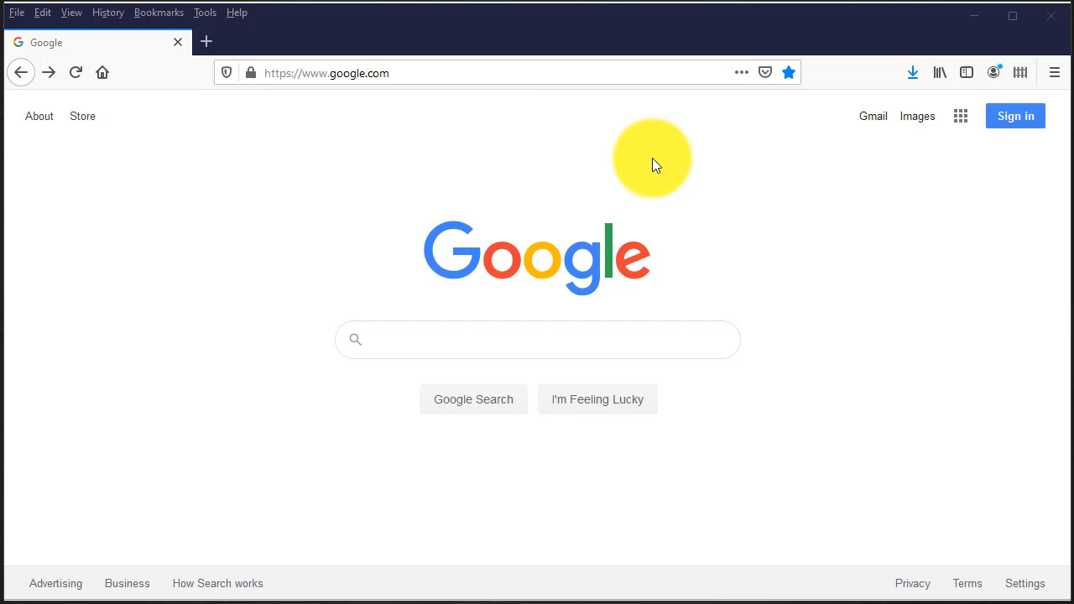
In the web browser, search Google for "Pierce County Open GeoSpatial Data Portal" and open the portal's site
left_click(406, 339)
type("Pierce County Open GeoSpatial Data Portal")
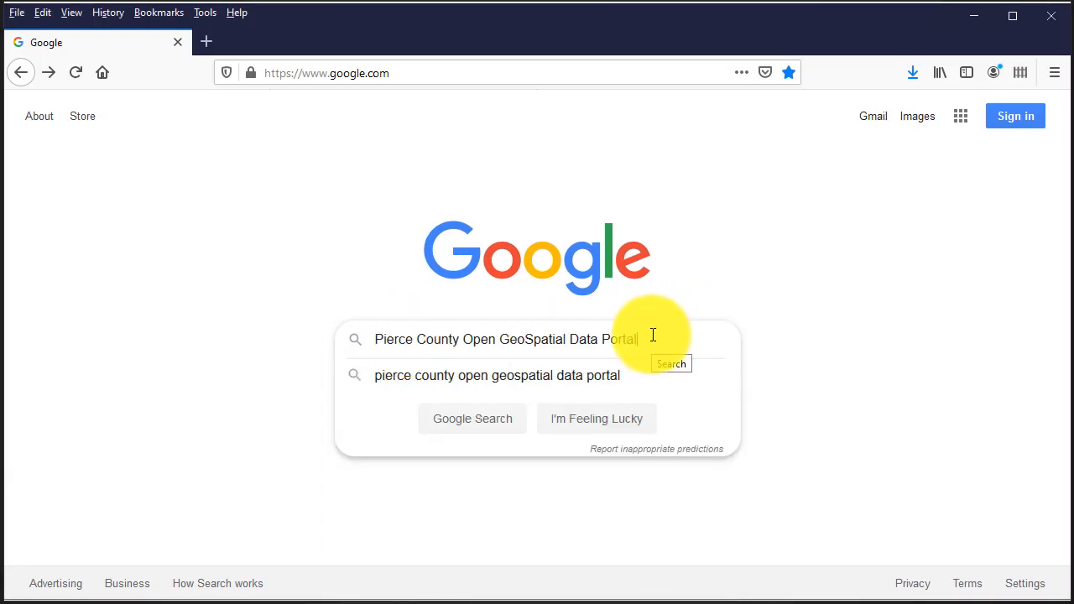
left_click(605, 425)
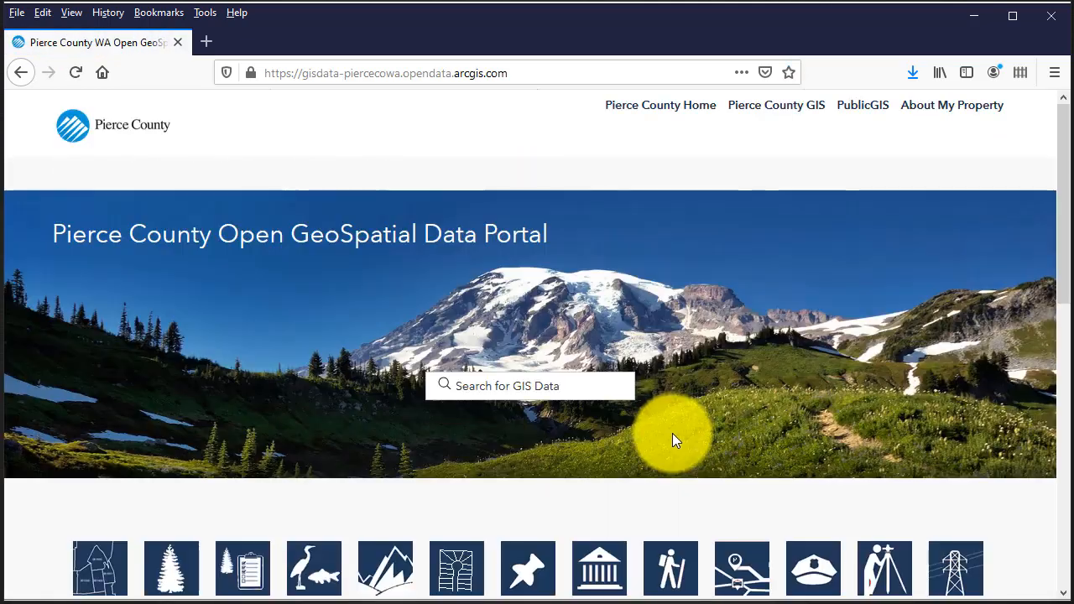
Read the portal's site instructions on the projections of File geodatabase and Shapefile downloads
scroll(715, 412, "down", 2)
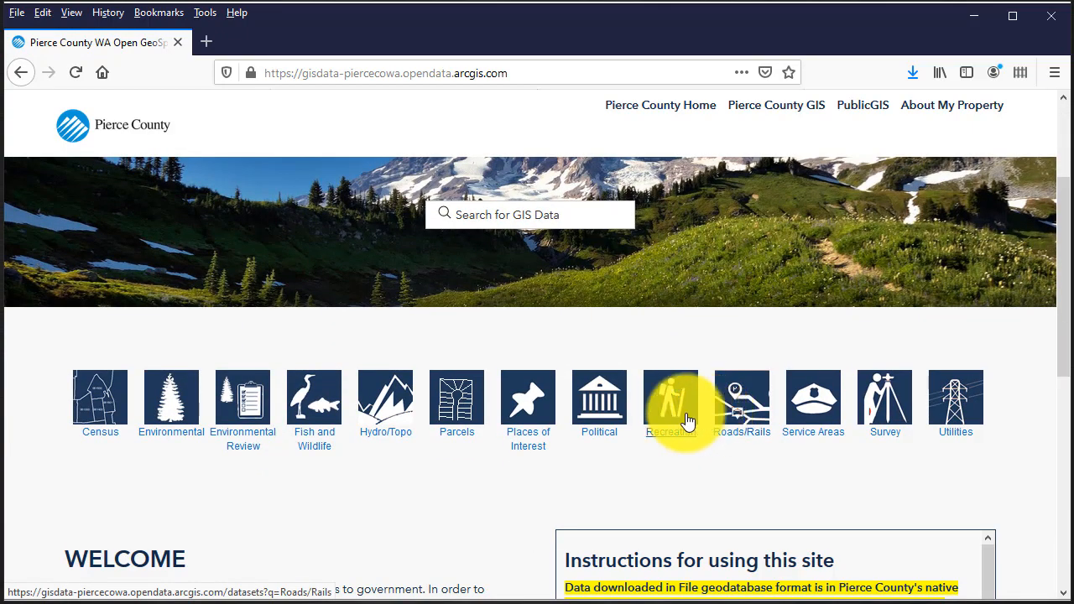
scroll(671, 419, "down", 2)
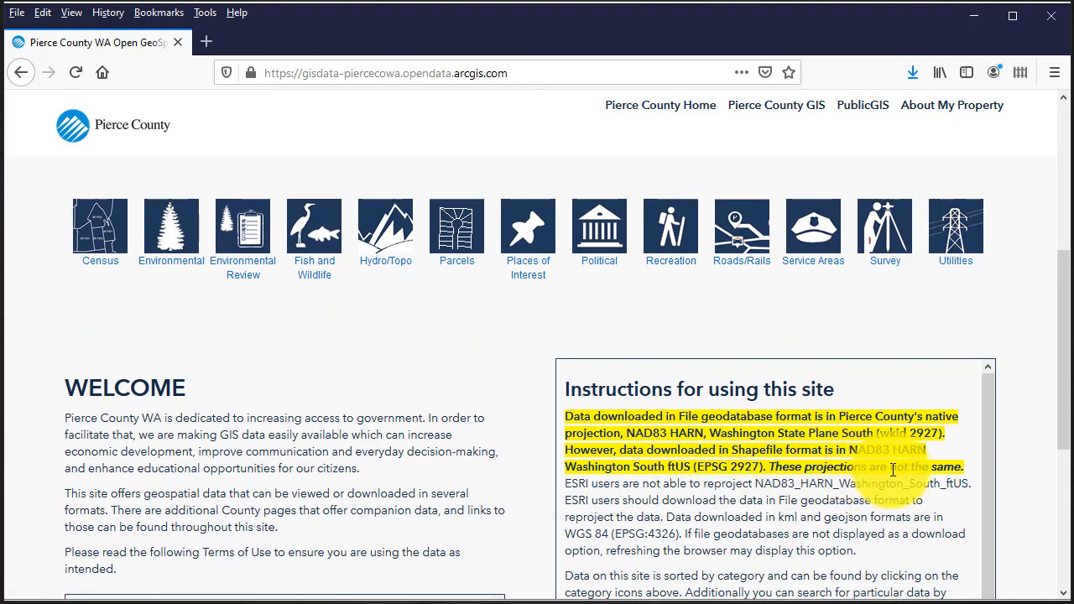
triple_click(965, 467)
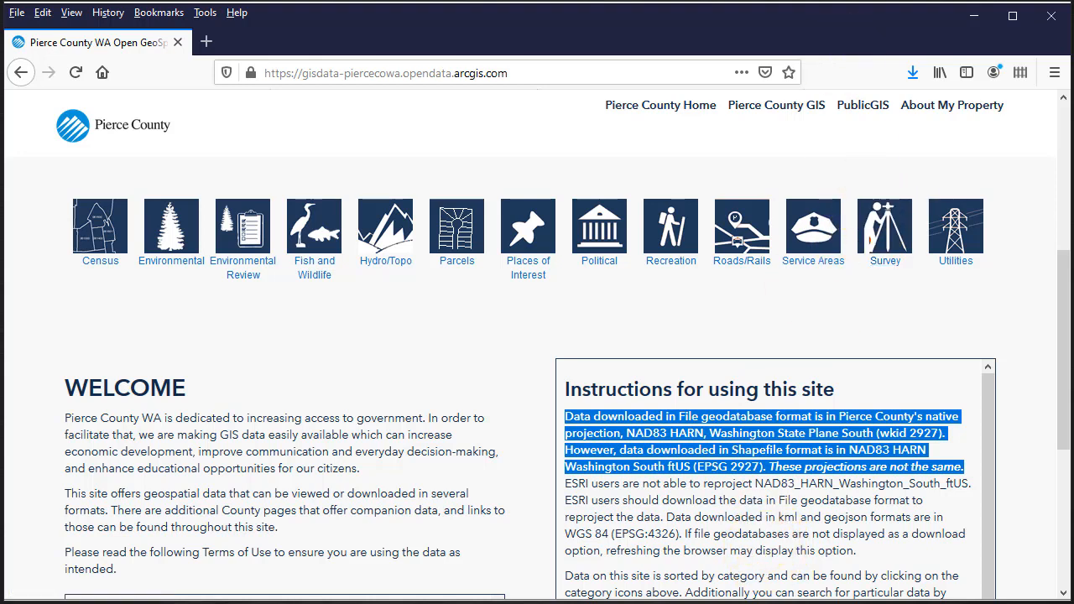
scroll(868, 224, "down", 2)
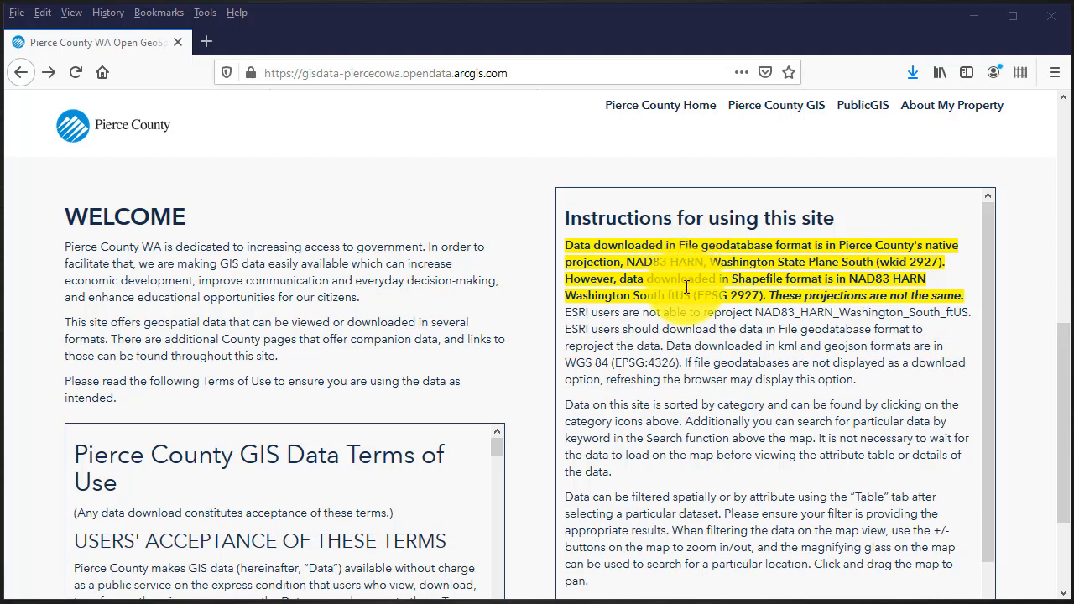
scroll(686, 277, "up", 5)
Browse the portal's Parcels category and open the Tax Parcels dataset page
scroll(690, 287, "down", 3)
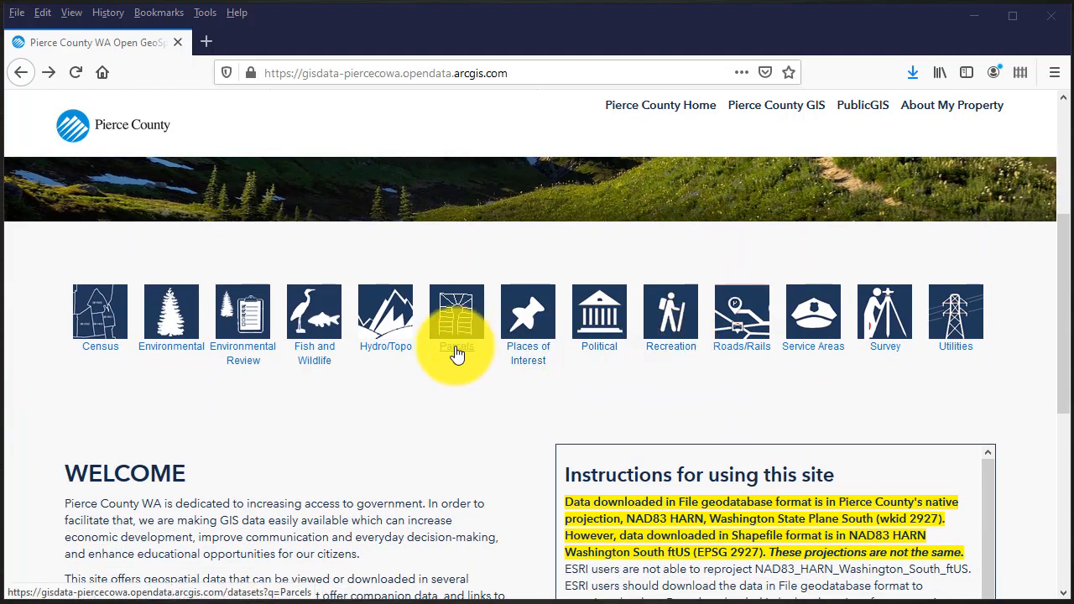
left_click(456, 351)
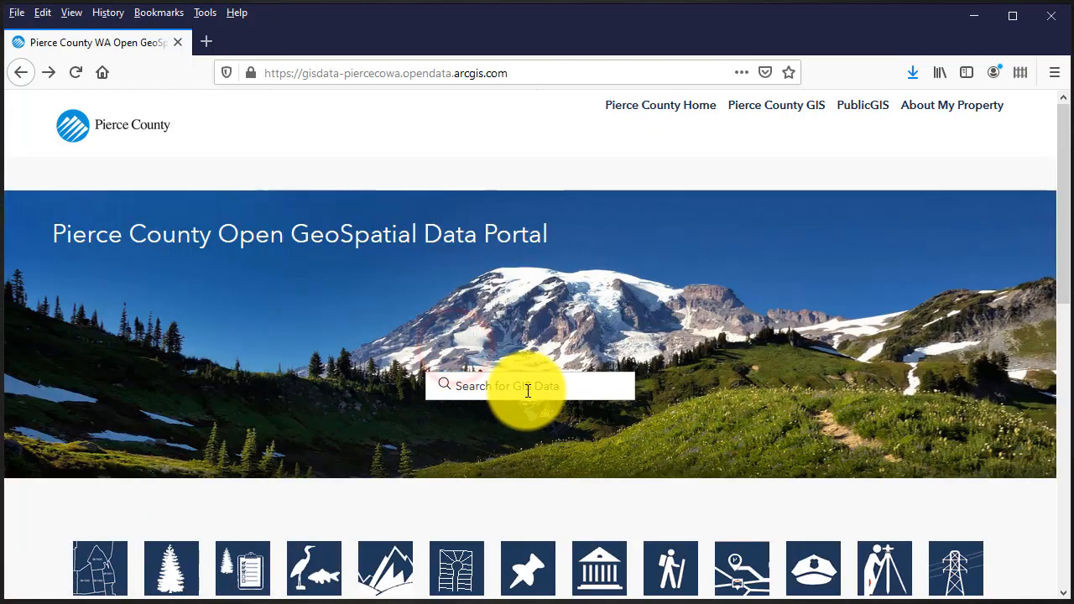
scroll(531, 391, "down", 6)
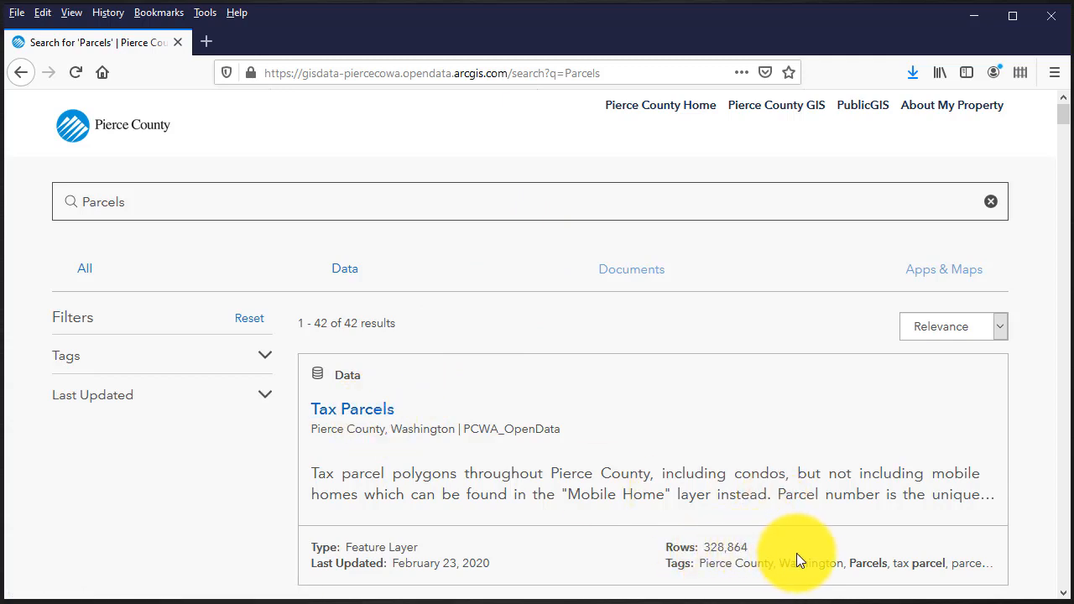
left_click(371, 417)
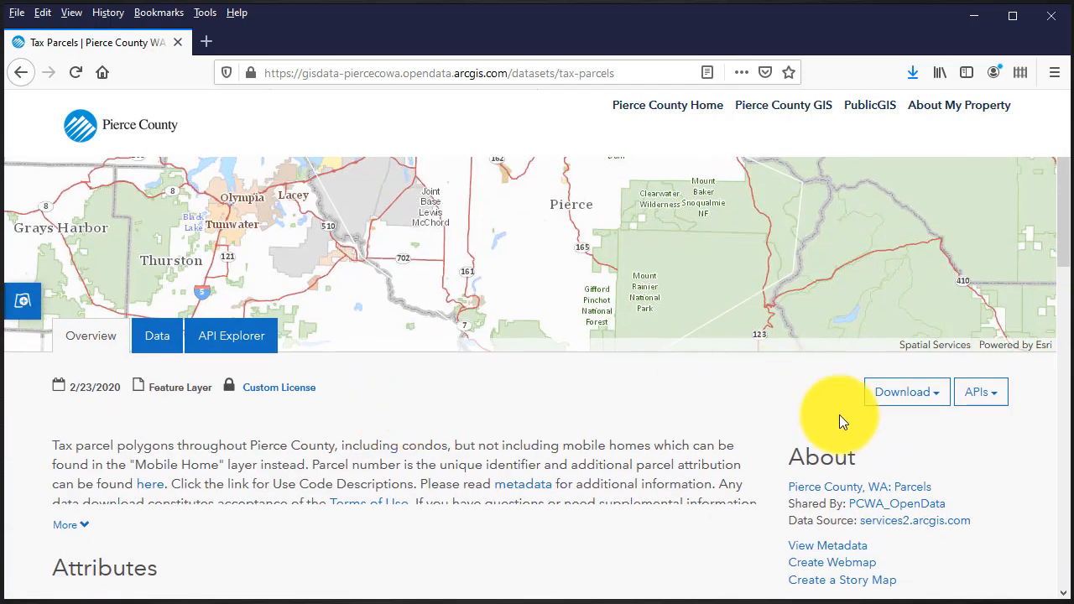
Download the full Tax Parcels dataset as a File Geodatabase, saving Tax_Parcels.gdb.zip in the RAW_Data_K7 folder
left_click(934, 395)
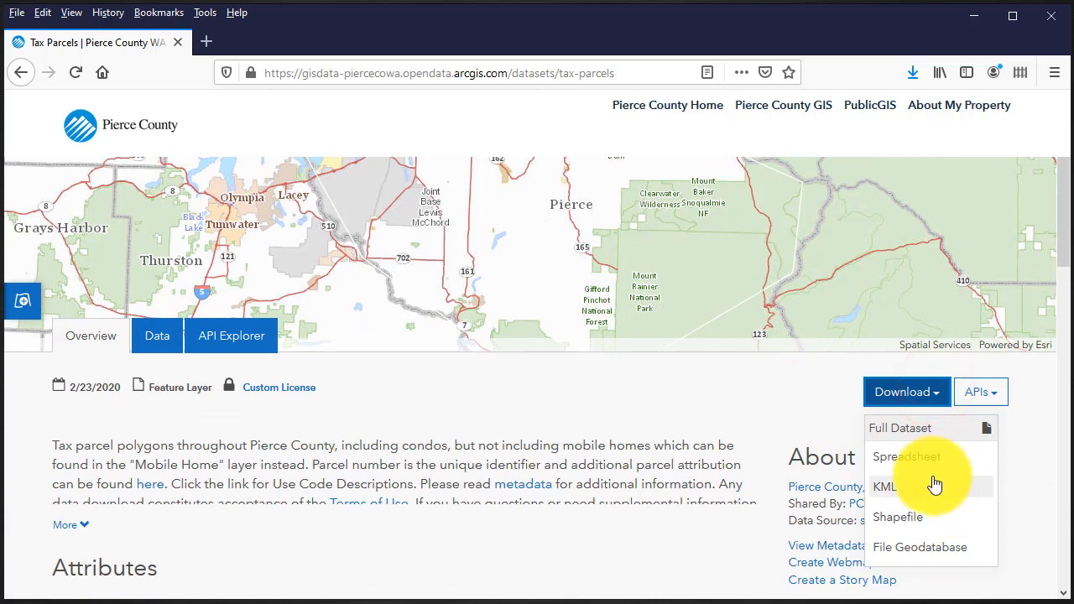
left_click(940, 552)
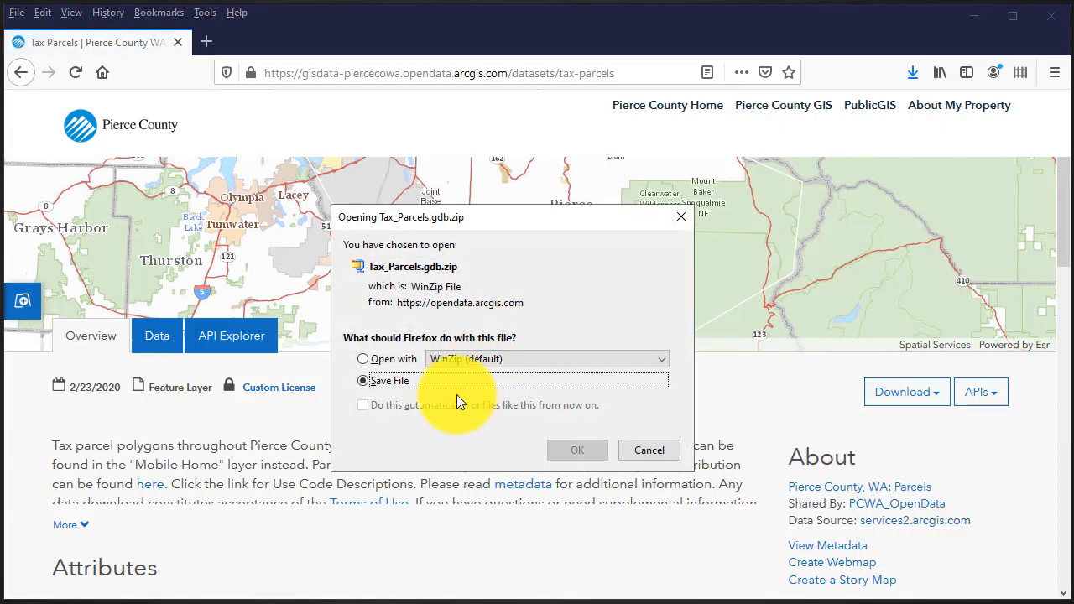
left_click(579, 451)
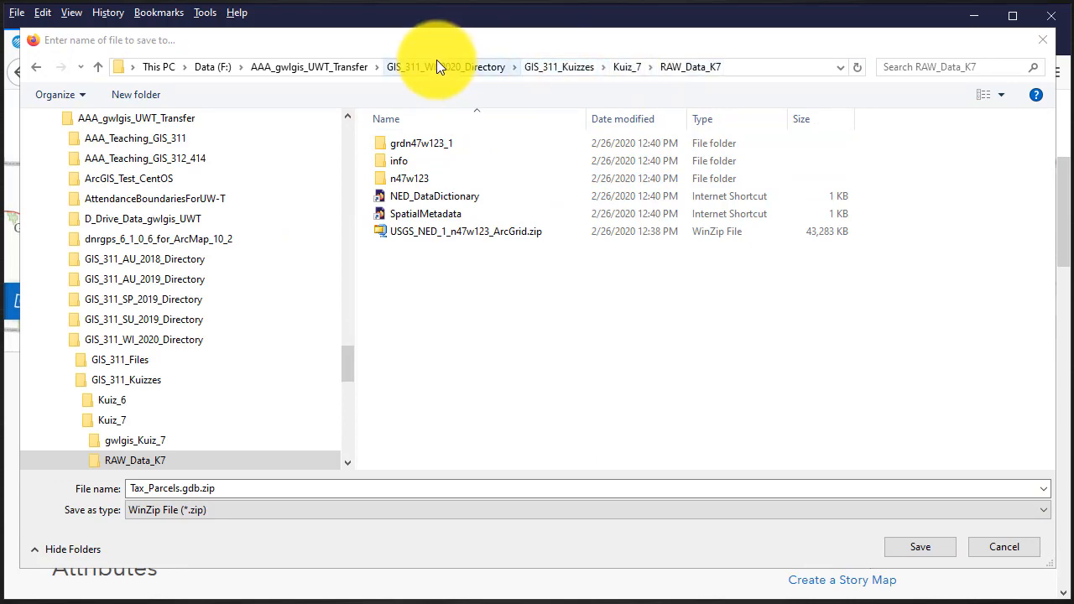
left_click(934, 554)
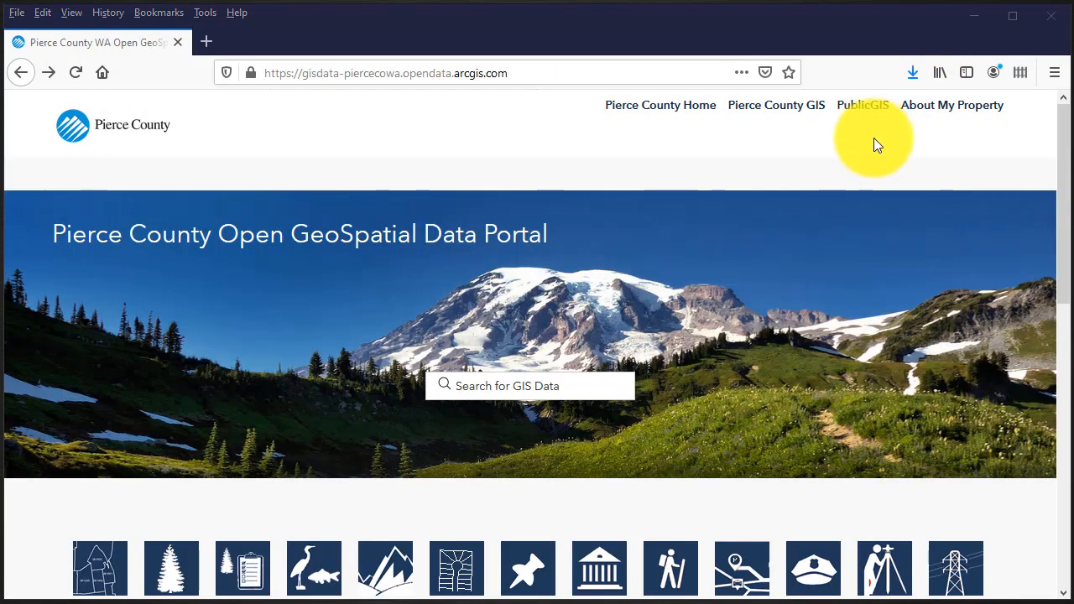
Search the portal for "Cities" and open the Cities in Pierce County dataset page
left_click(559, 385)
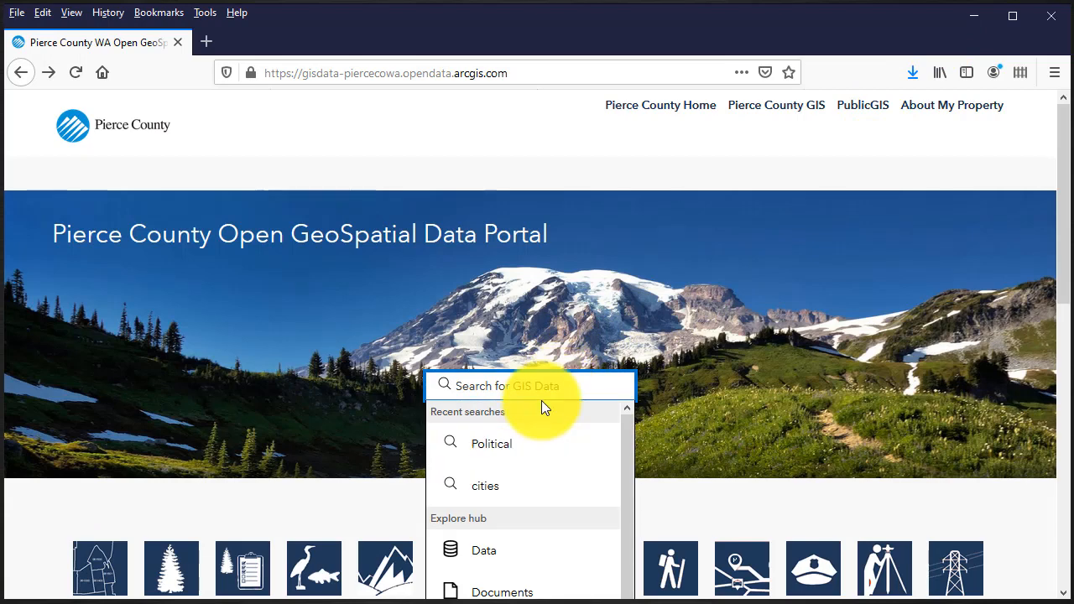
left_click(546, 385)
type("Citie")
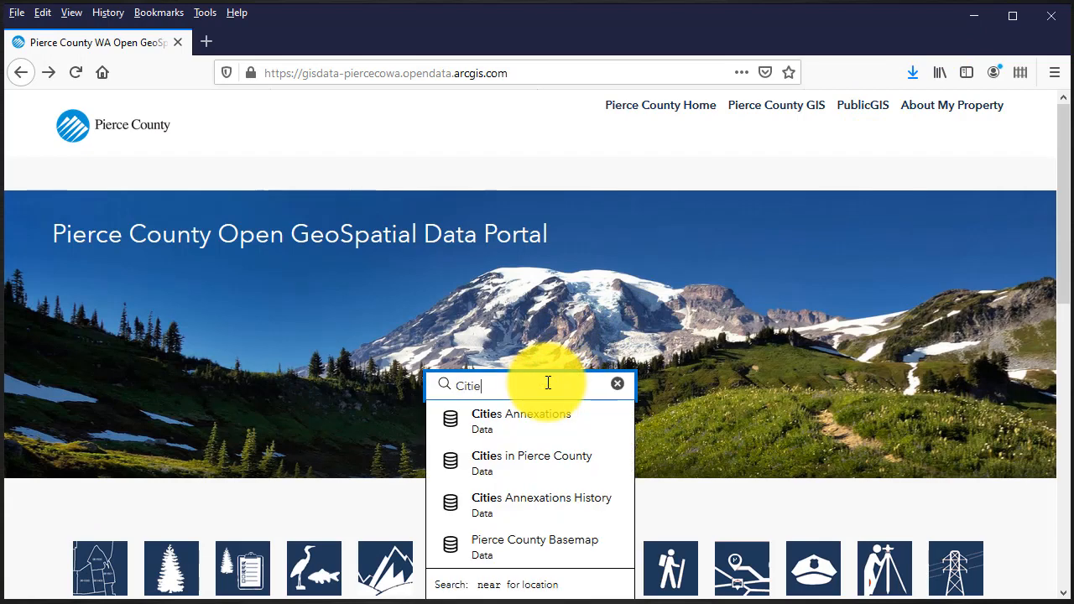
type("s")
key("Return")
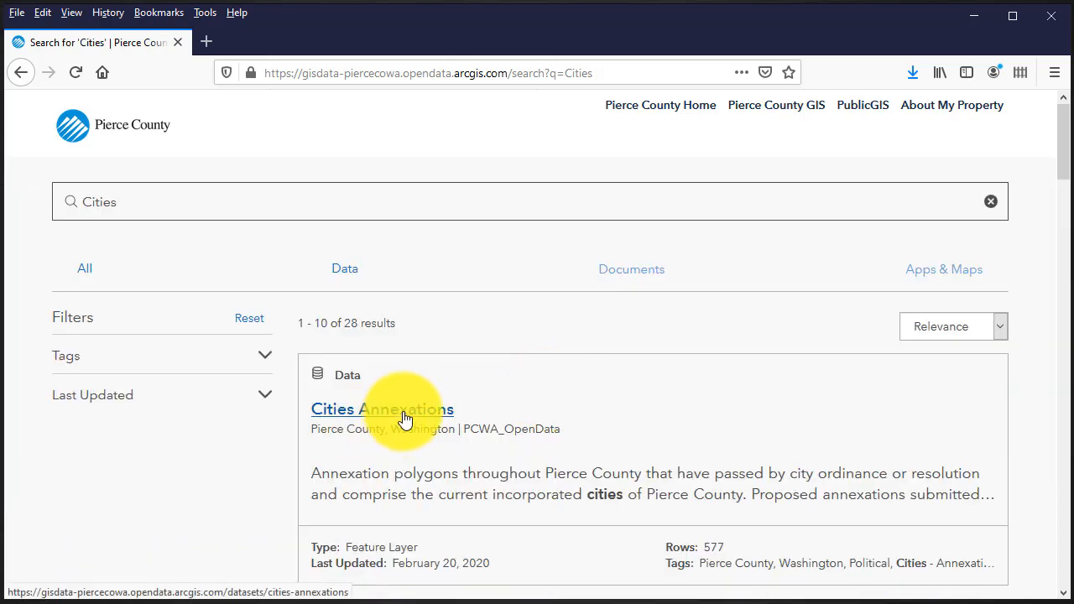
scroll(403, 418, "down", 3)
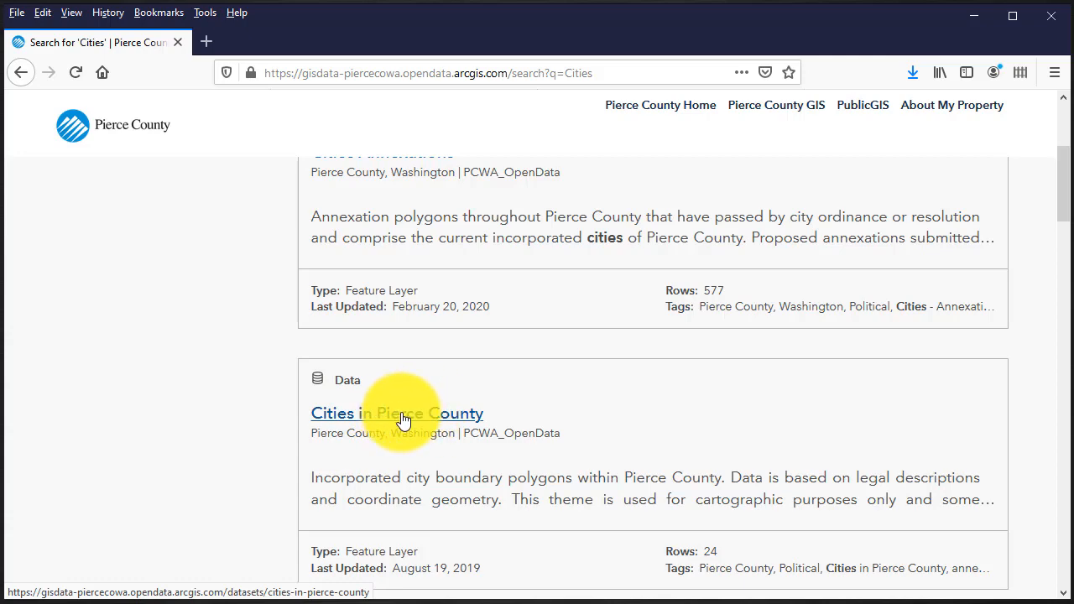
left_click(401, 417)
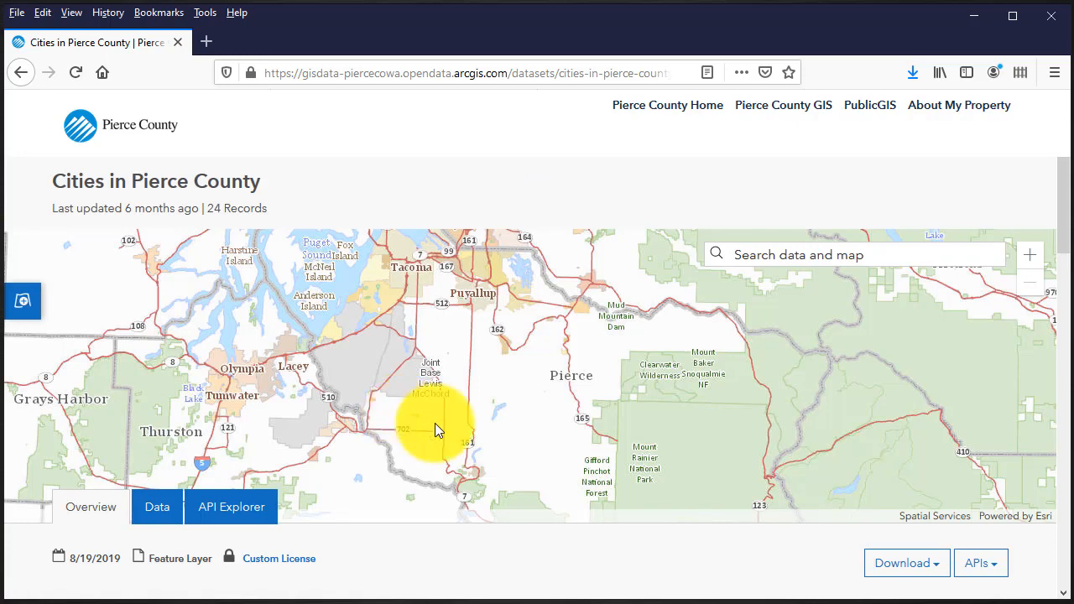
Download the cities dataset as a File Geodatabase, saving Cities_in_Pierce_County.gdb.zip in RAW_Data_K7, and close the browser
scroll(795, 457, "down", 2)
scroll(797, 457, "down", 1)
left_click(940, 375)
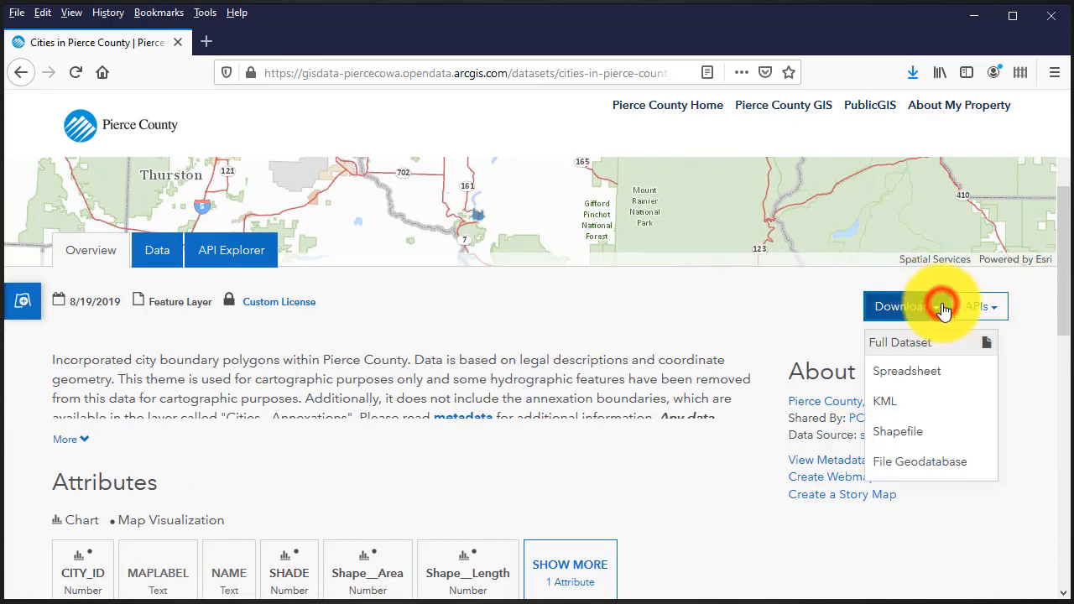
left_click(918, 467)
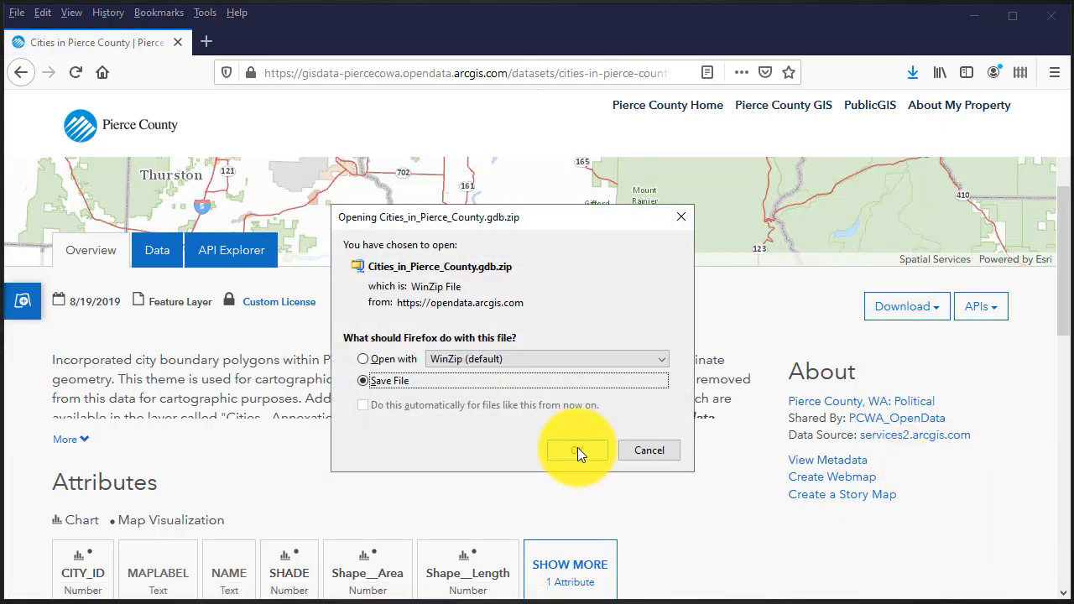
left_click(578, 450)
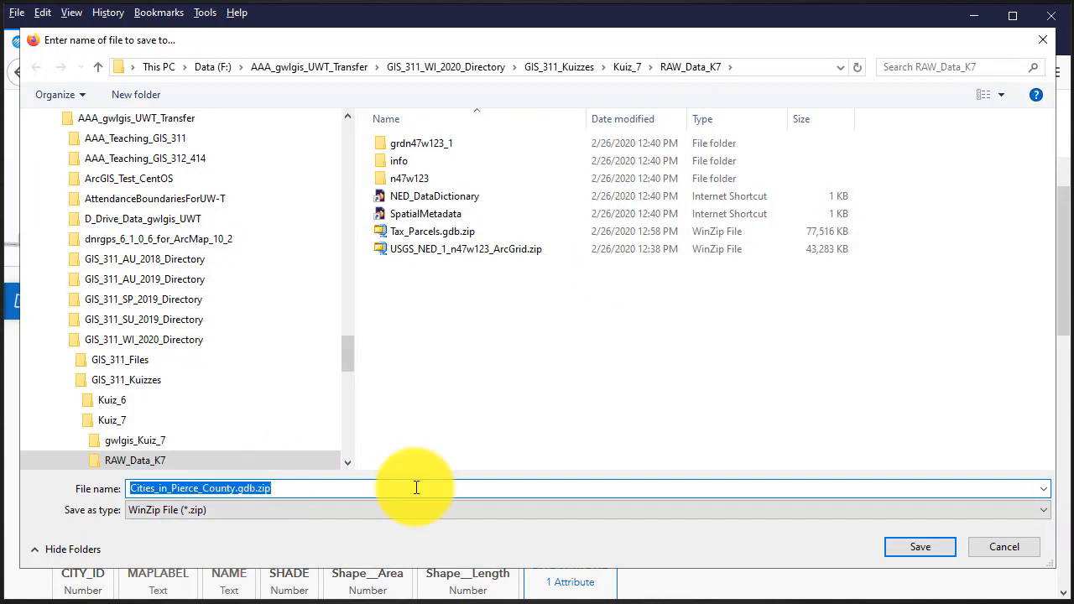
left_click(921, 547)
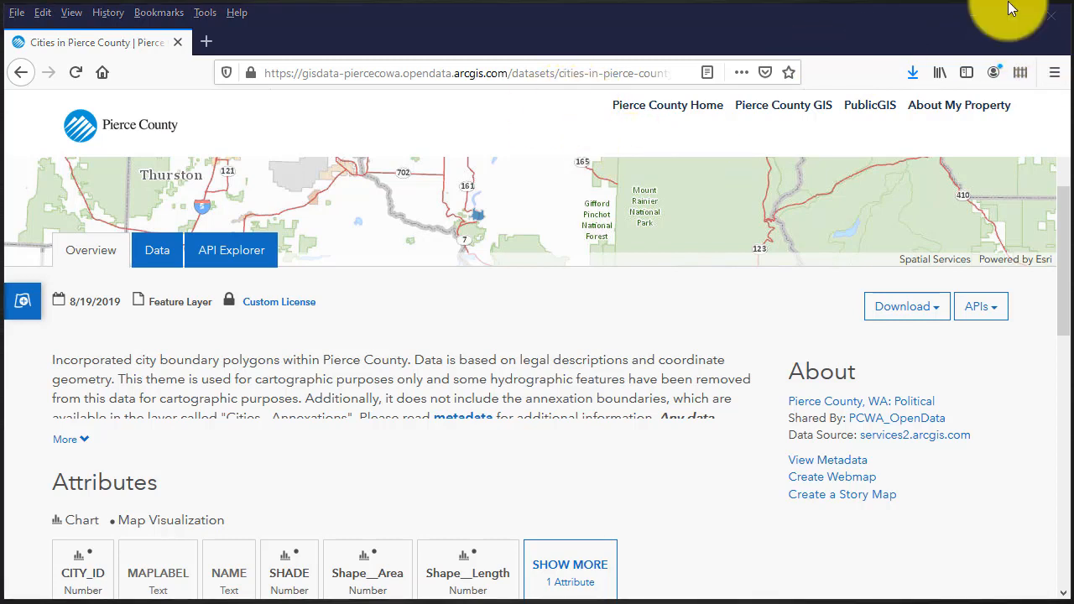
left_click(1053, 18)
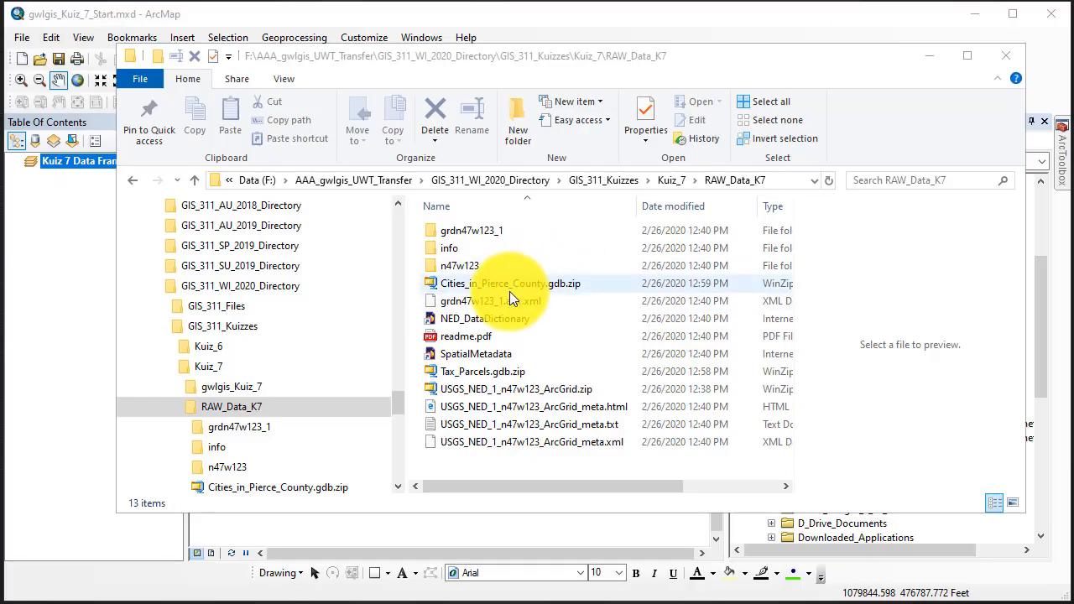
Extract Cities_in_Pierce_County.gdb.zip and Tax_Parcels.gdb.zip into the RAW_Data_K7 folder with WinZip
right_click(517, 282)
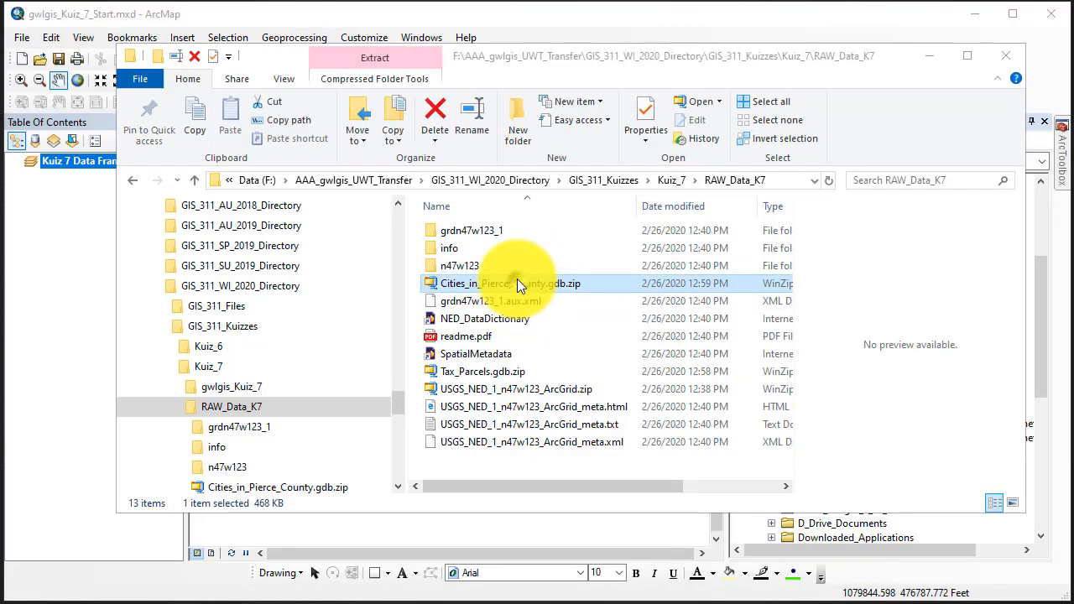
mouse_move(596, 468)
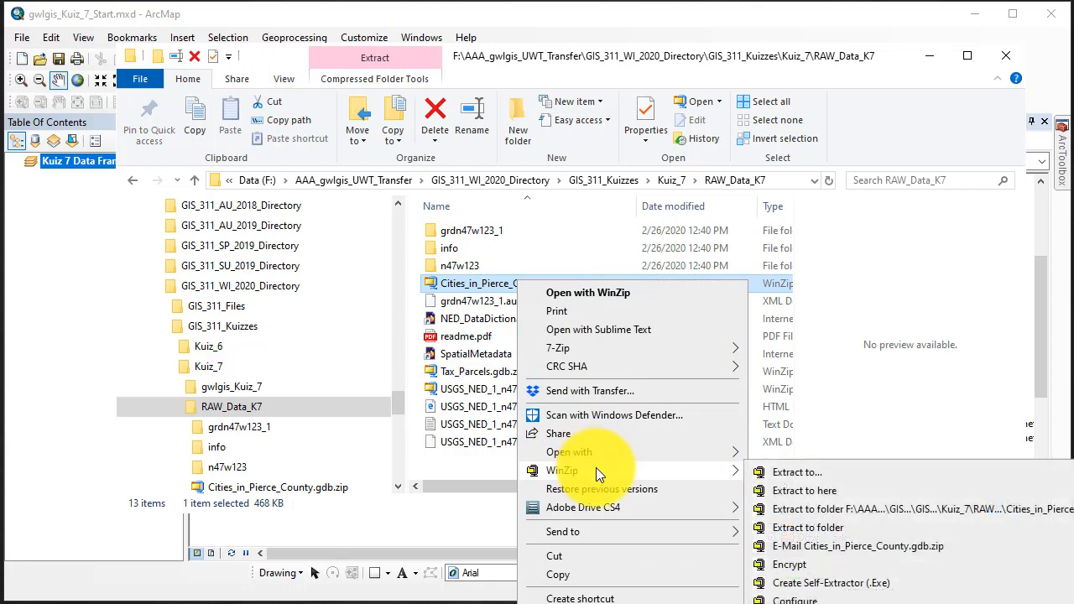
left_click(815, 490)
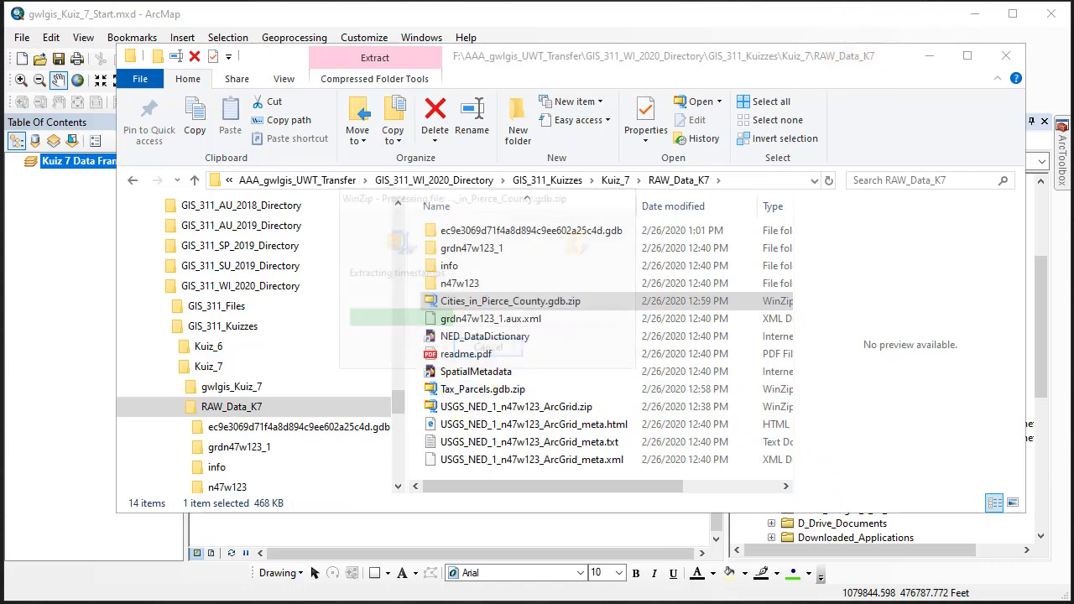
right_click(478, 389)
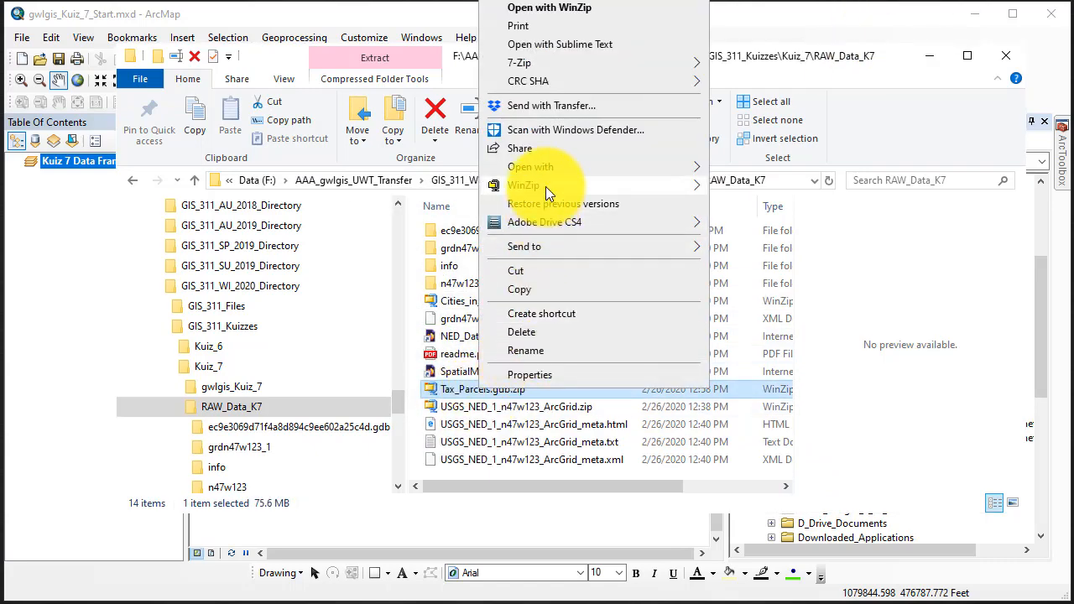
mouse_move(545, 187)
left_click(745, 205)
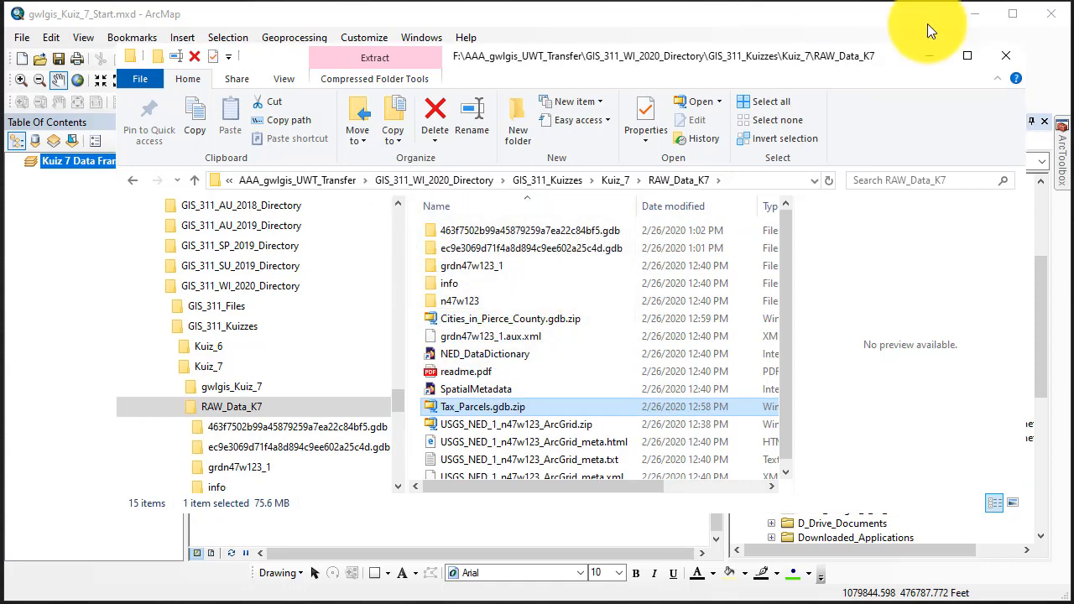
Switch to ArcMap, refresh the RAW_Data_K7 folder in the Catalog and expand both extracted geodatabases, checking the n47w123 folder too
left_click(929, 56)
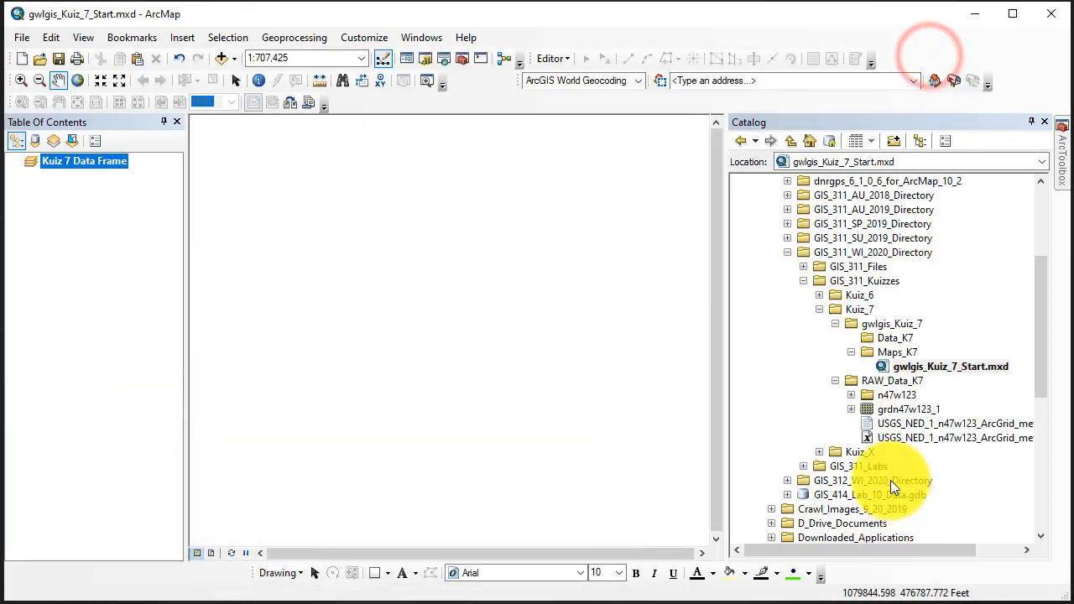
right_click(852, 381)
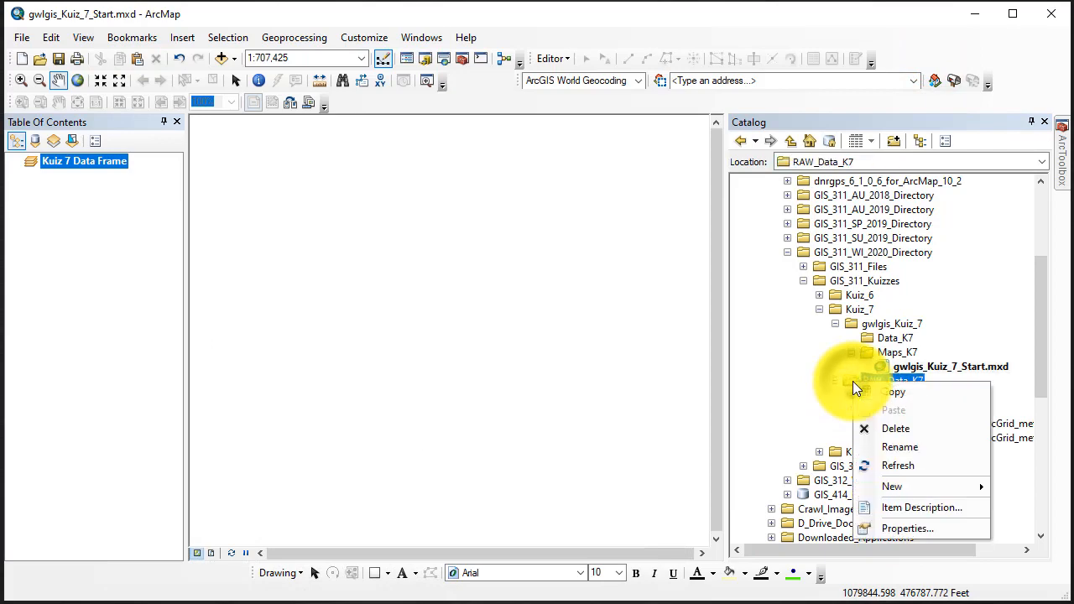
left_click(875, 462)
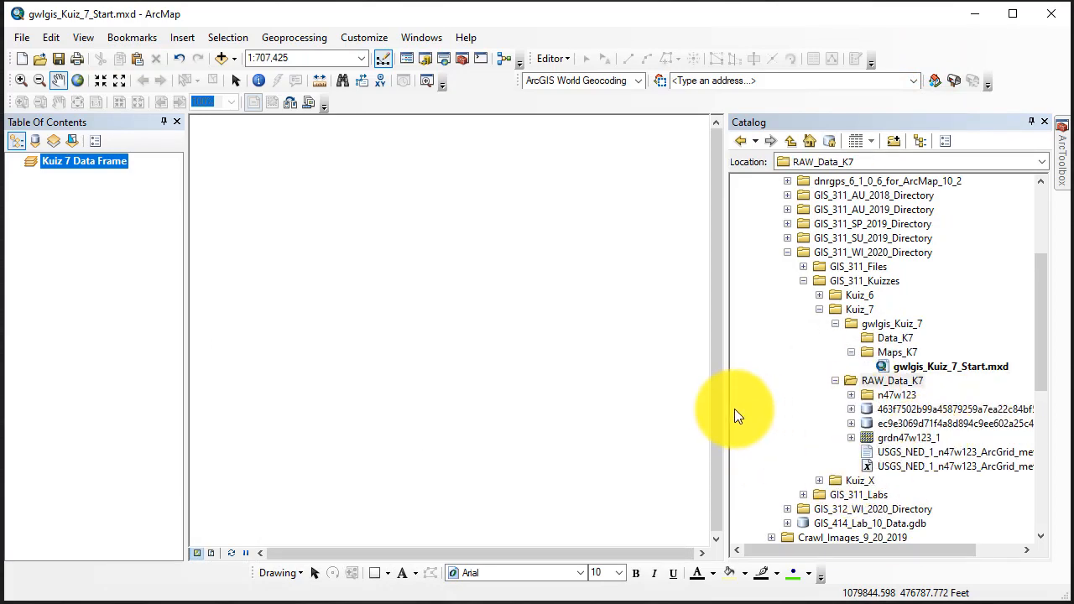
left_click(850, 409)
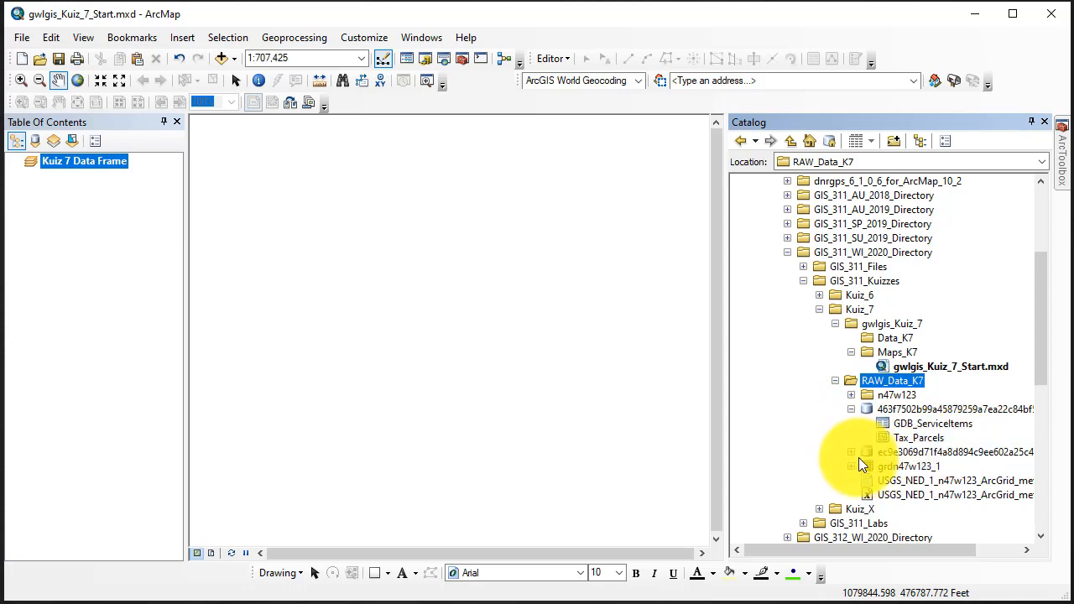
left_click(851, 452)
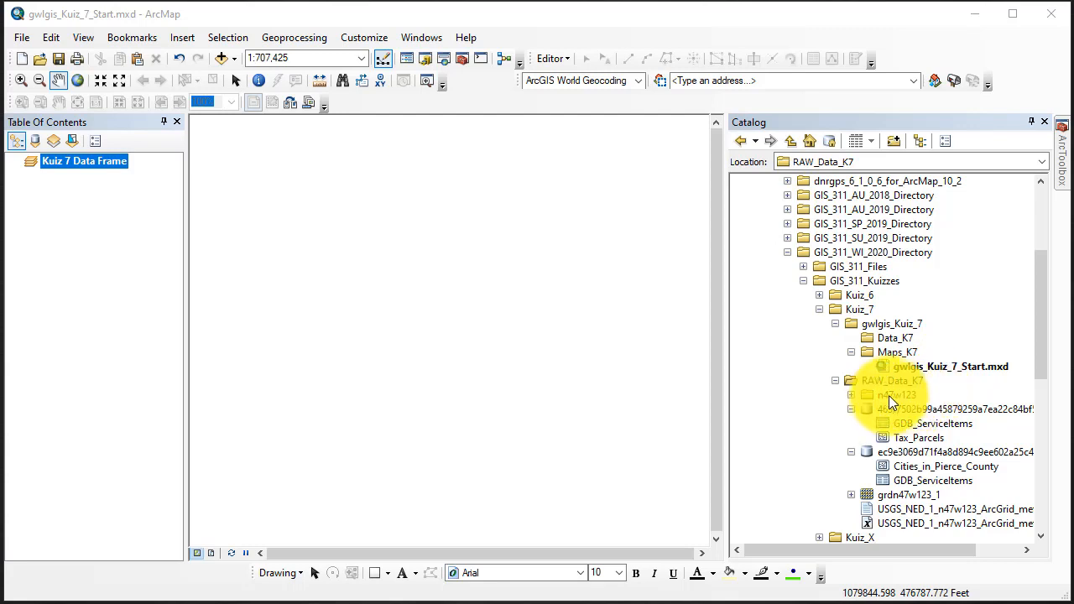
left_click(851, 395)
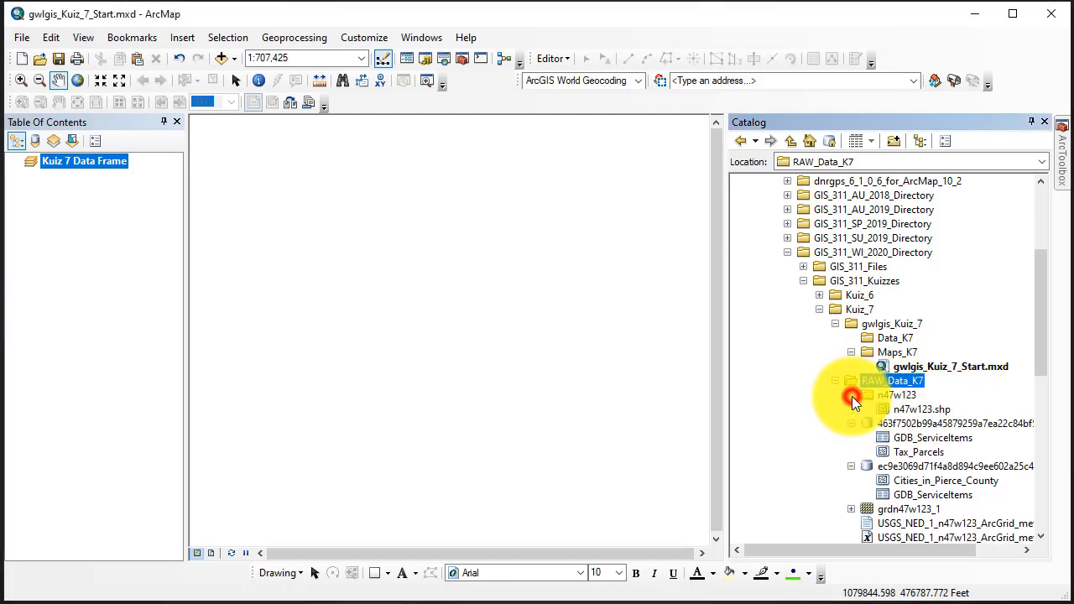
left_click(849, 395)
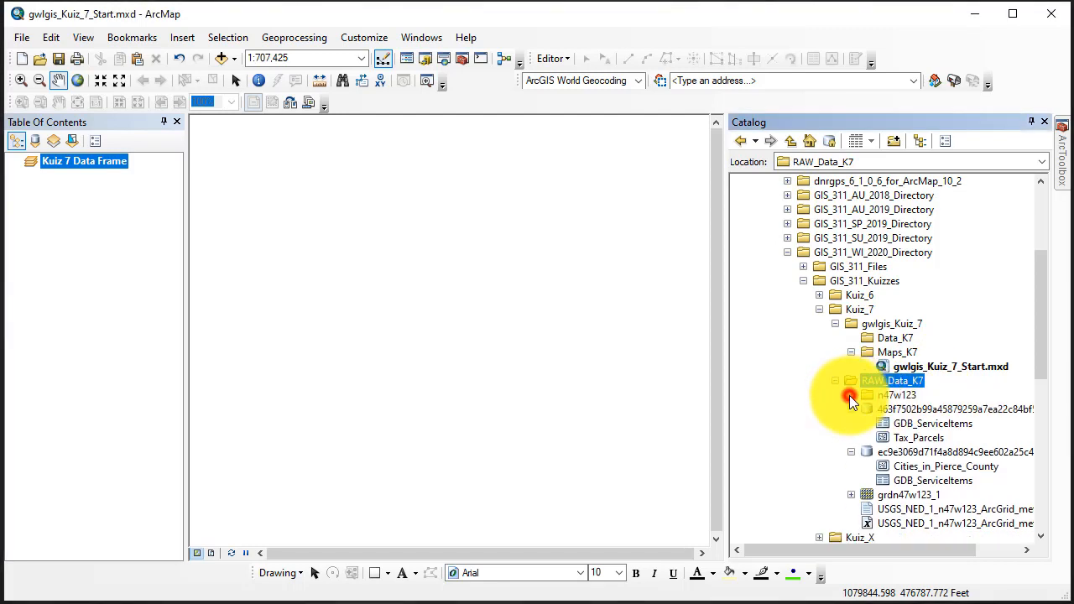
Check the XY coordinate system in the Tax_Parcels feature class properties, then close them without changes
left_click(903, 437)
right_click(903, 437)
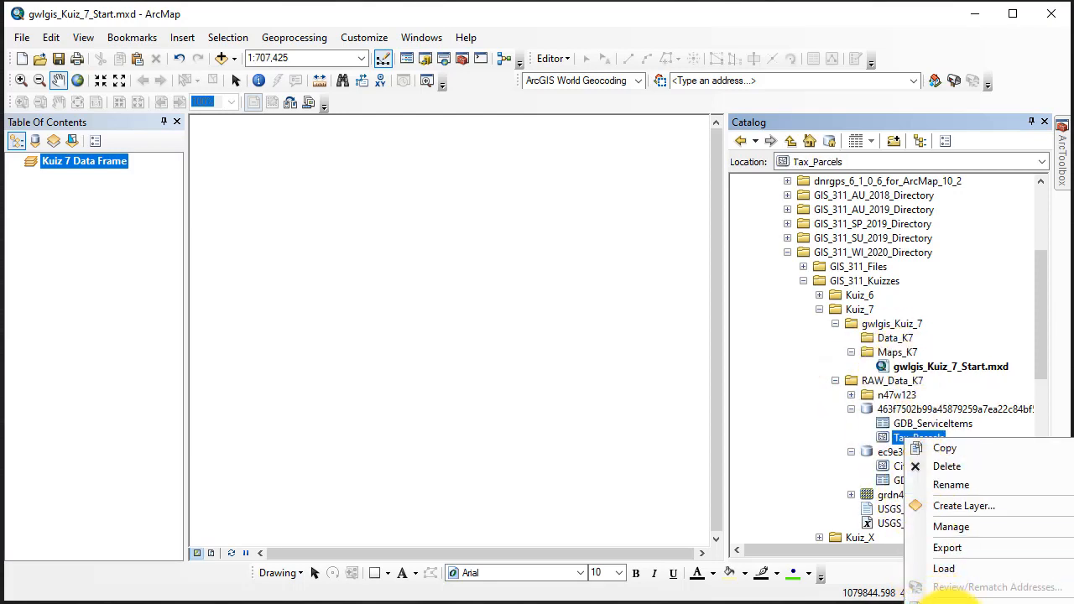
left_click(956, 597)
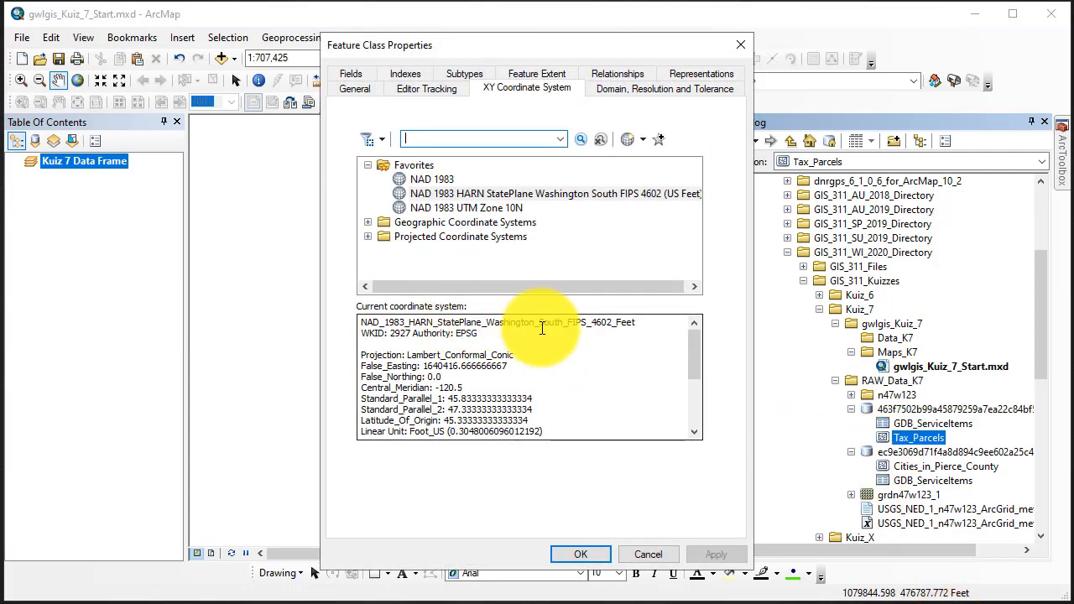
left_click(640, 321)
left_click_drag(639, 321, 359, 323)
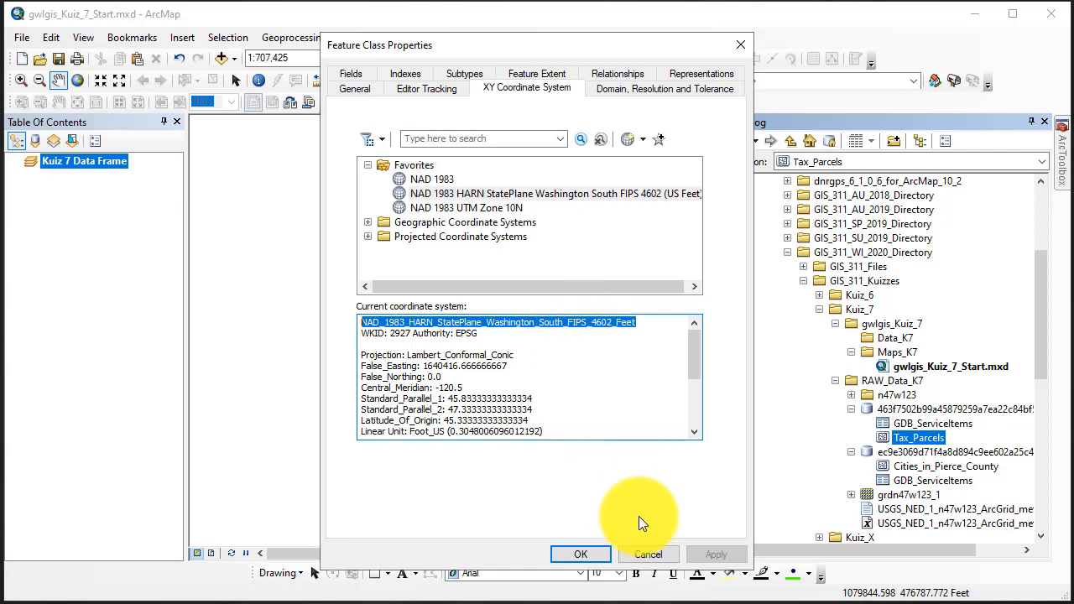
left_click(654, 554)
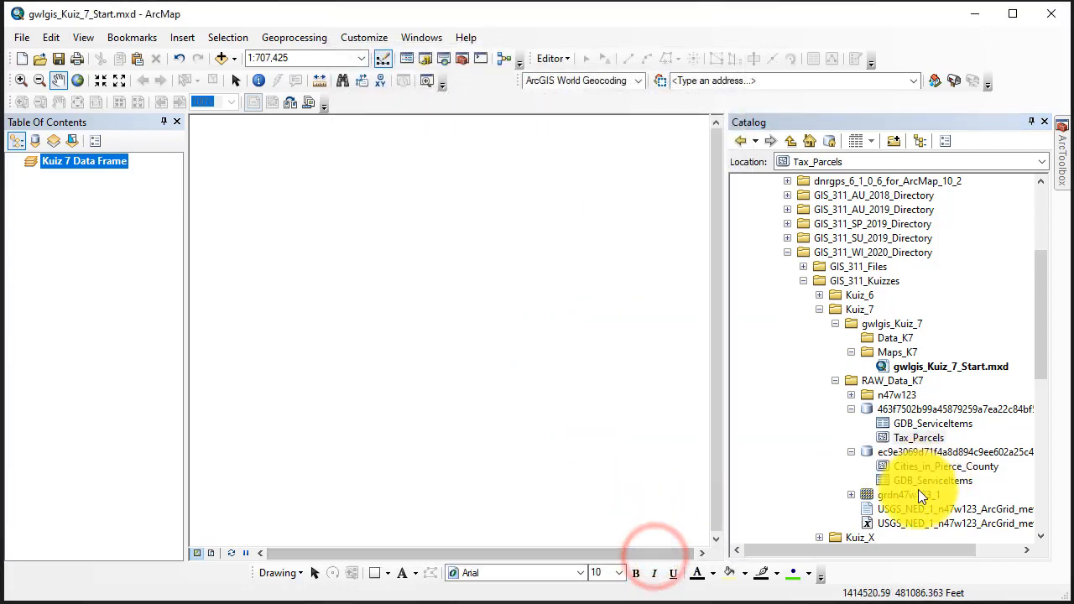
Check the XY coordinate system of the Cities_in_Pierce_County feature class and close its properties without changes
left_click_drag(1039, 324, 1037, 383)
right_click(900, 252)
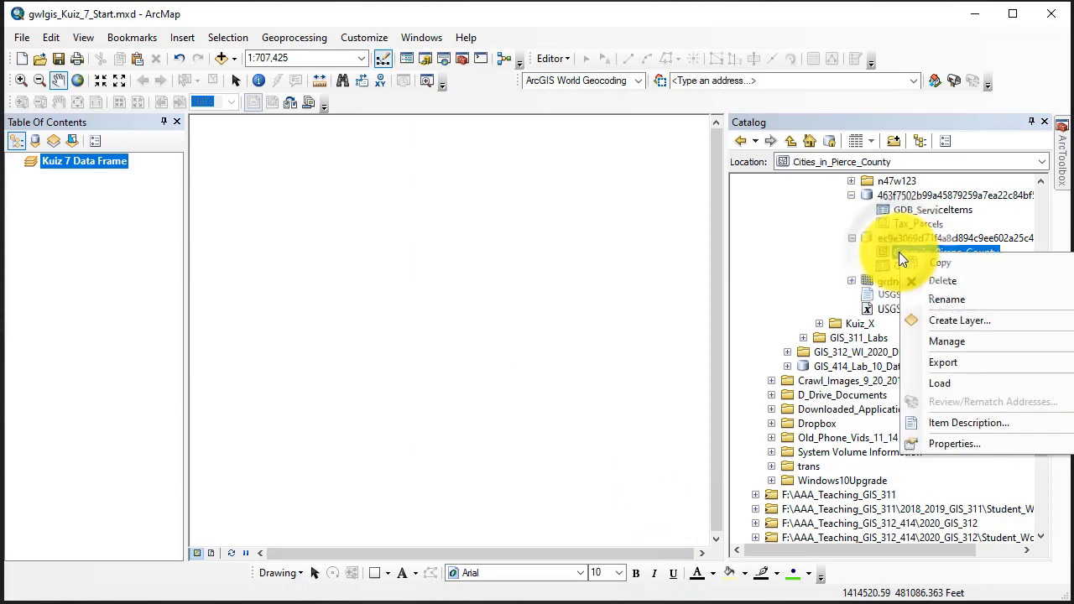
left_click(944, 443)
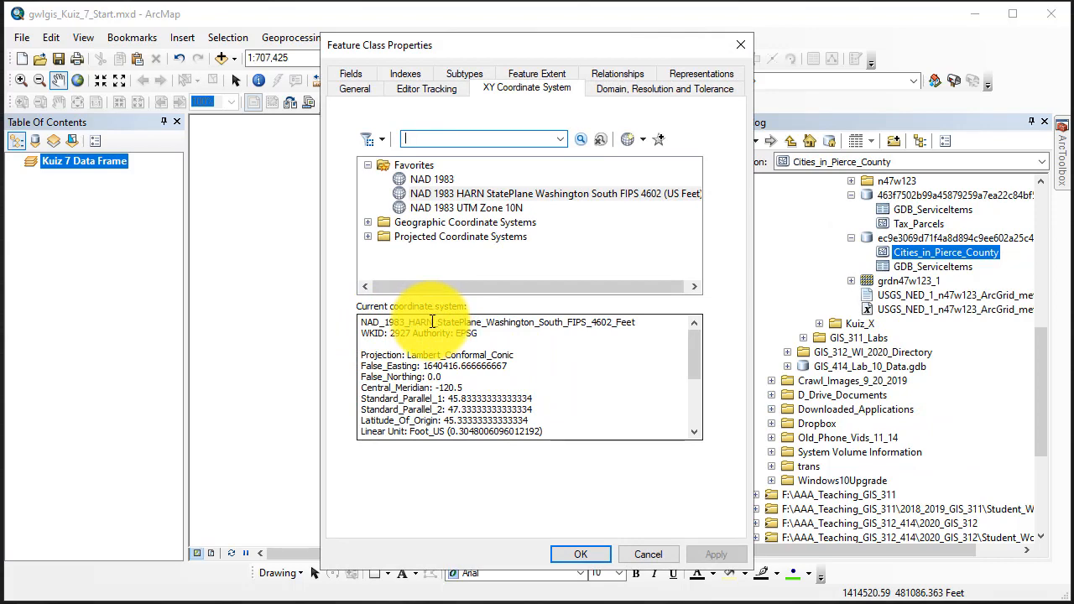
left_click(656, 555)
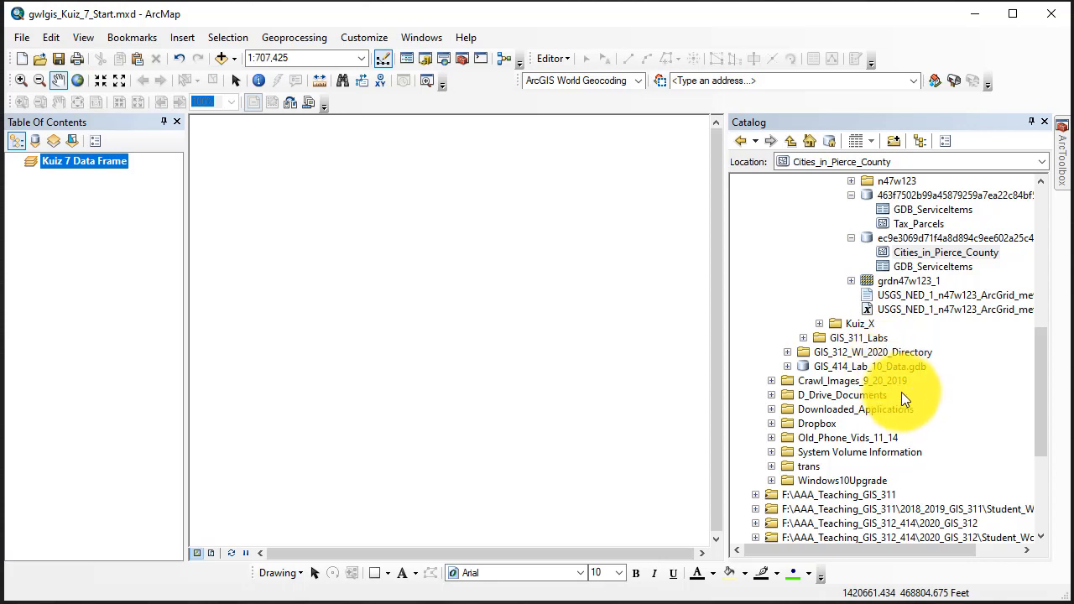
Examine the grdn47w123_1 raster's properties, including its cell size, spatial reference and statistics
left_click(867, 280)
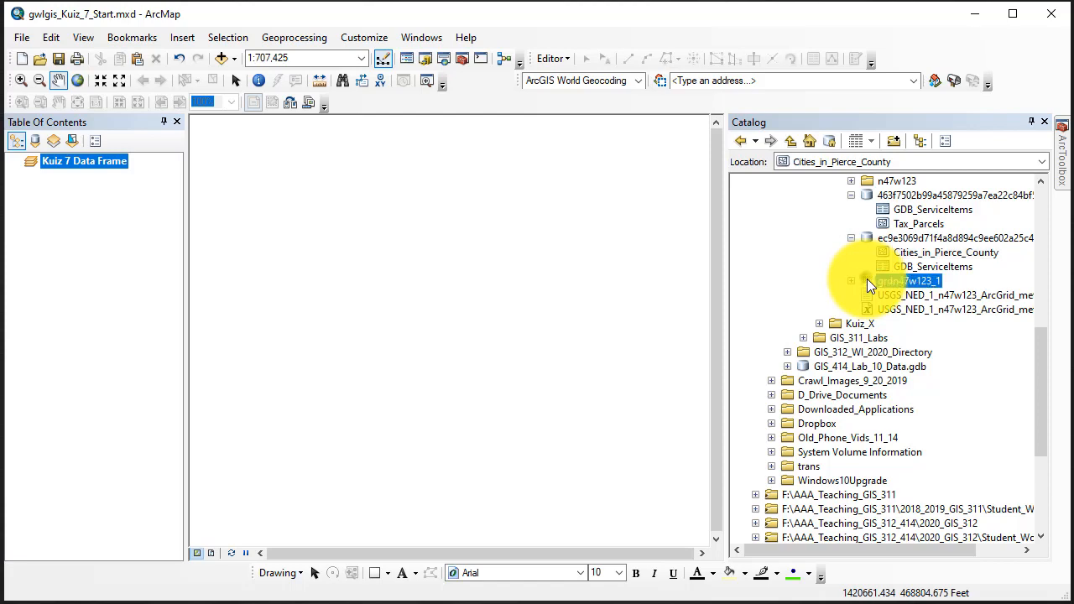
right_click(866, 281)
left_click(928, 505)
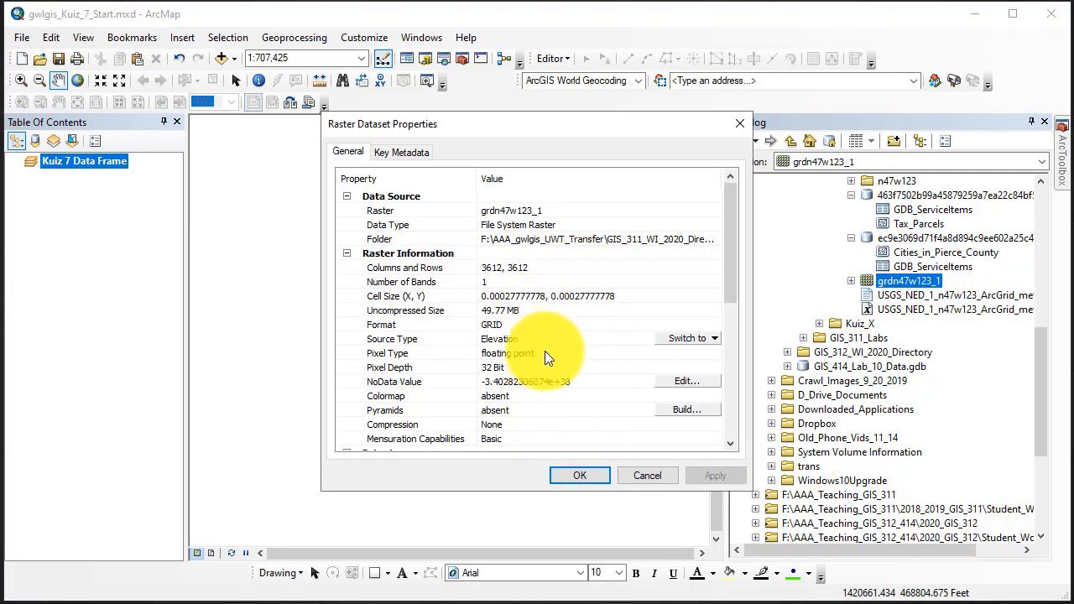
left_click_drag(730, 220, 723, 351)
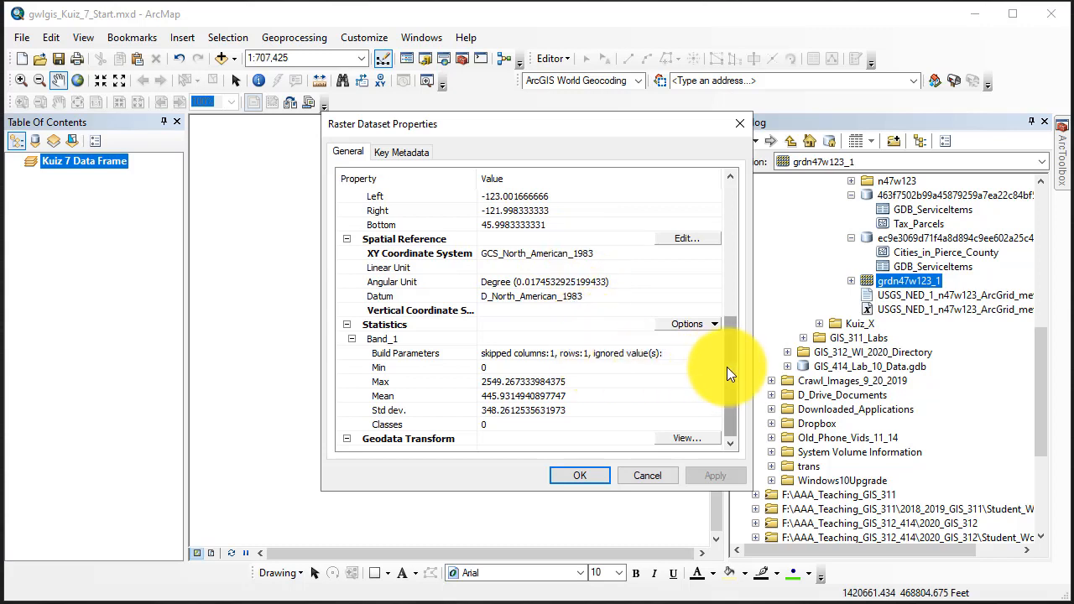
left_click_drag(727, 367, 729, 391)
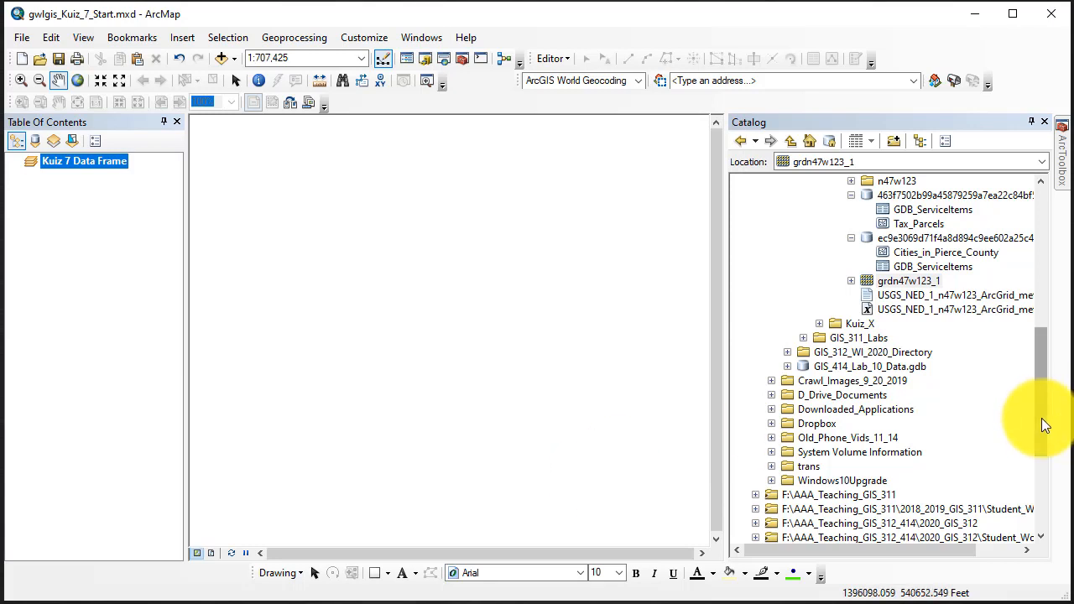
Add Tax_Parcels and Cities_in_Pierce_County to the map and start adding the grdn47w123_1 raster
left_click_drag(1041, 418, 1045, 354)
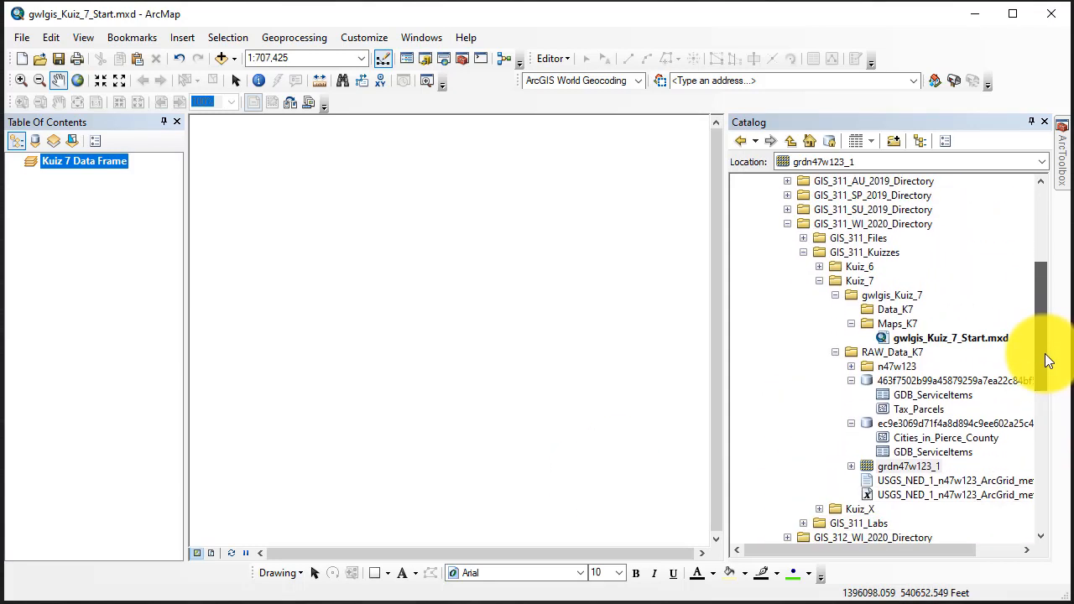
left_click_drag(924, 408, 550, 369)
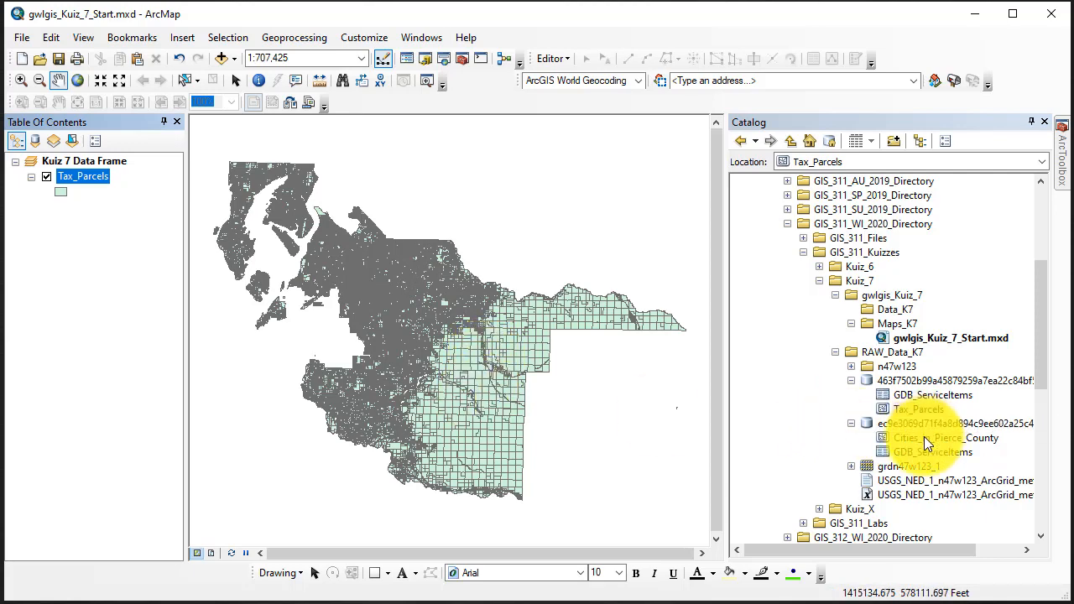
left_click_drag(924, 436, 563, 364)
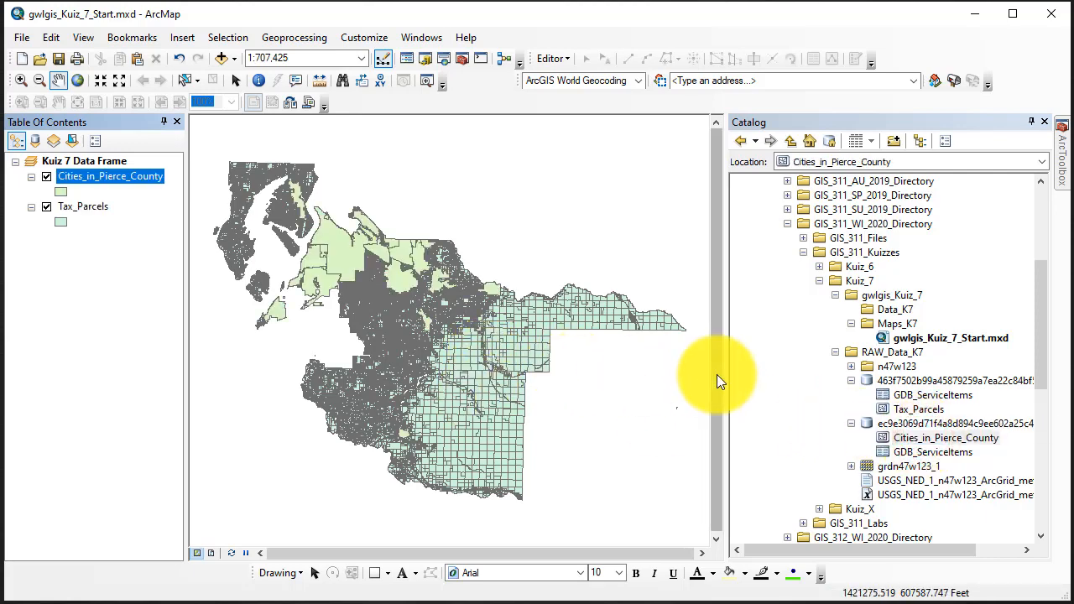
left_click_drag(907, 467, 461, 334)
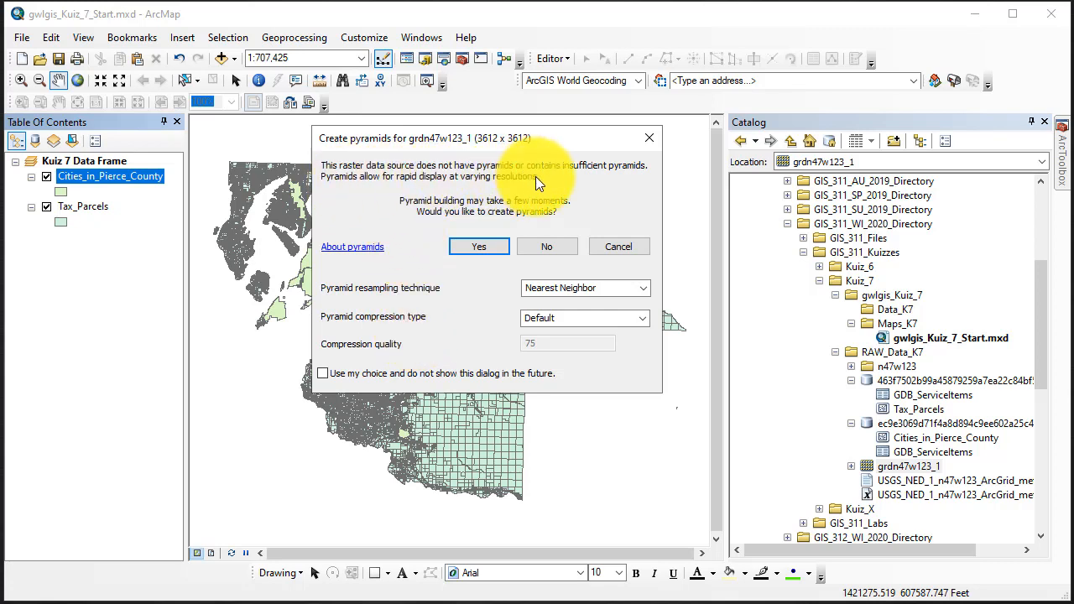
left_click(480, 247)
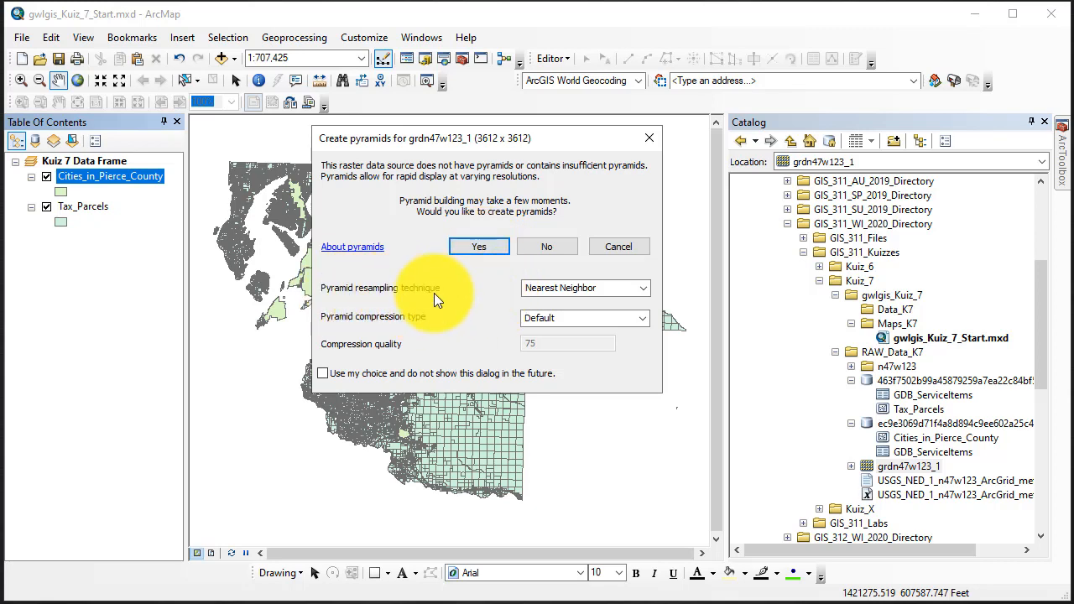
Read the help topic on building pyramids, examining the resampling techniques and compression types, and close it
left_click(360, 250)
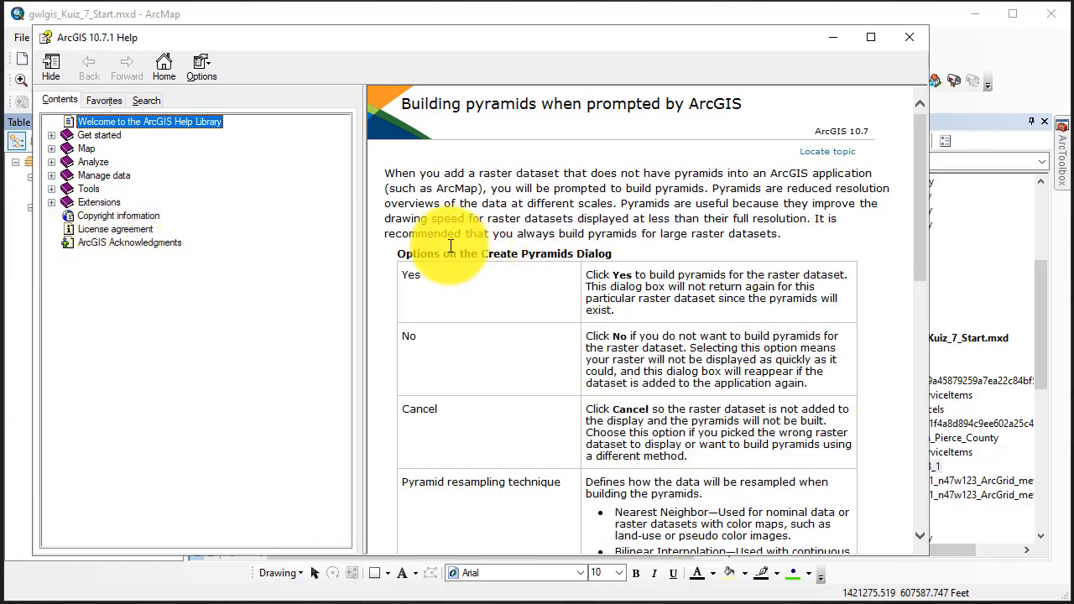
scroll(683, 263, "down", 3)
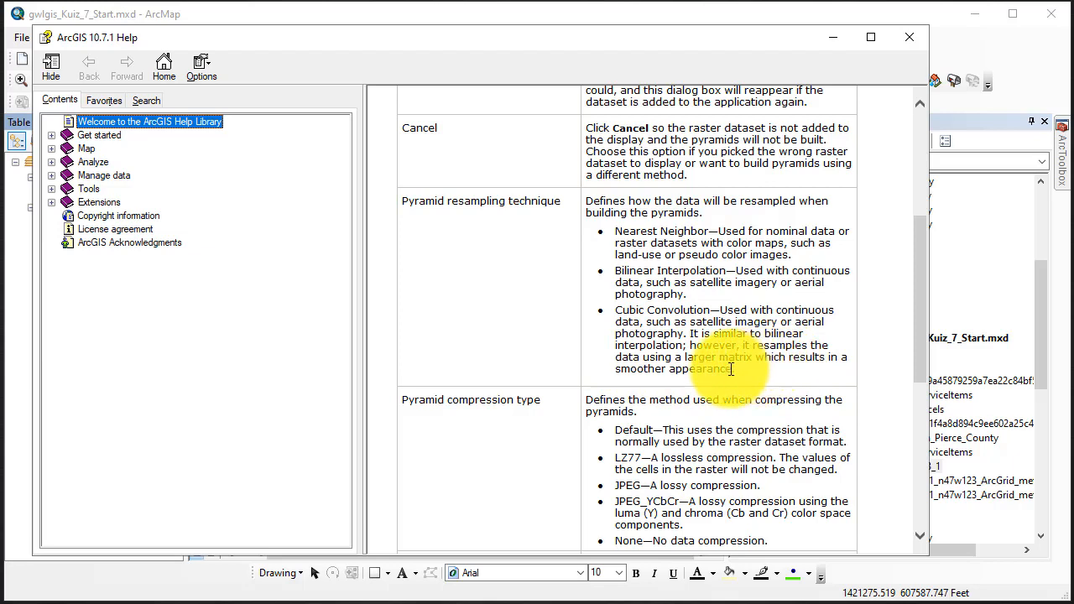
left_click_drag(686, 294, 610, 275)
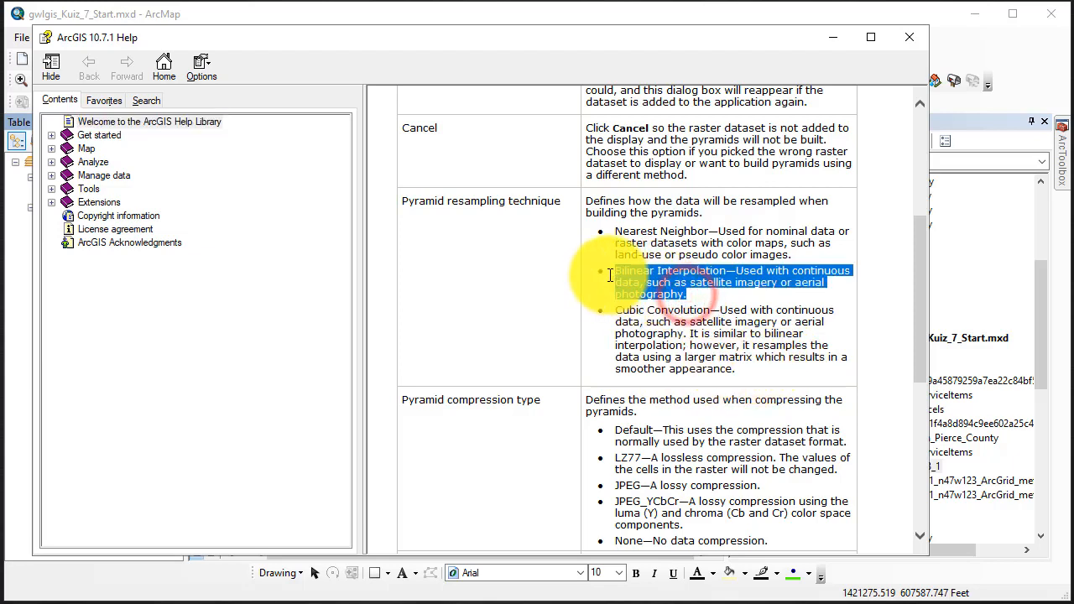
left_click(761, 285)
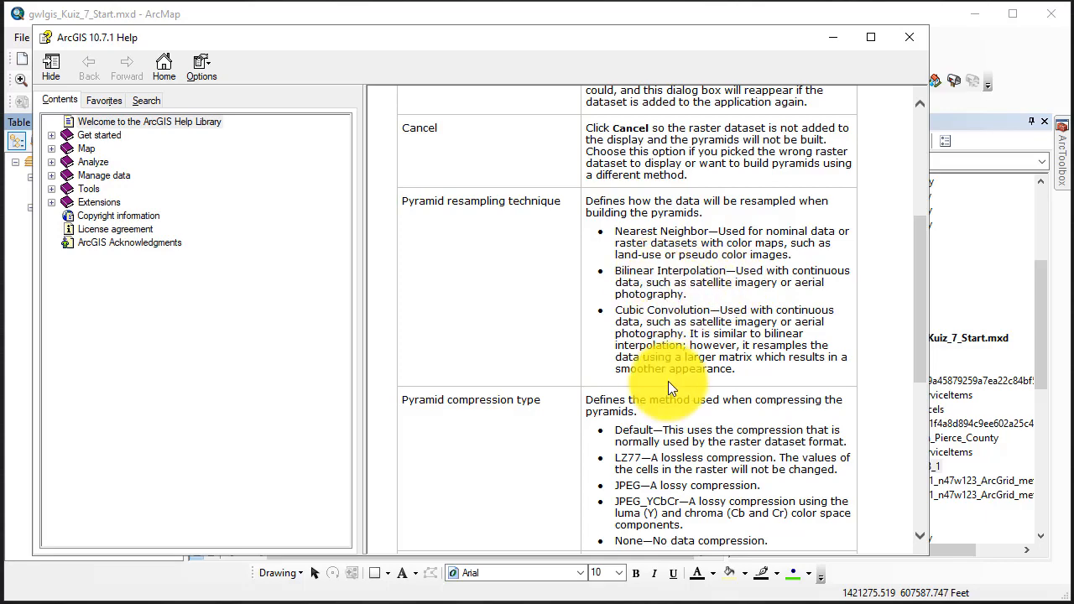
scroll(669, 381, "down", 5)
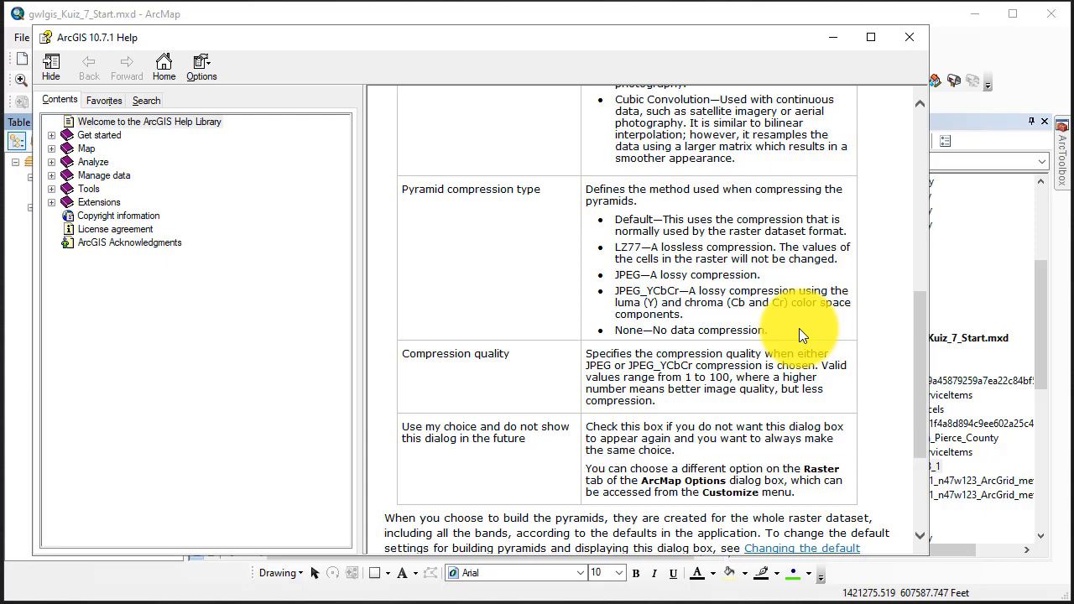
left_click(910, 41)
Build pyramids for grdn47w123_1 with Bilinear Interpolation resampling and LZ77 compression, and dismiss the geographic coordinate systems warning without setting a transformation
left_click(643, 289)
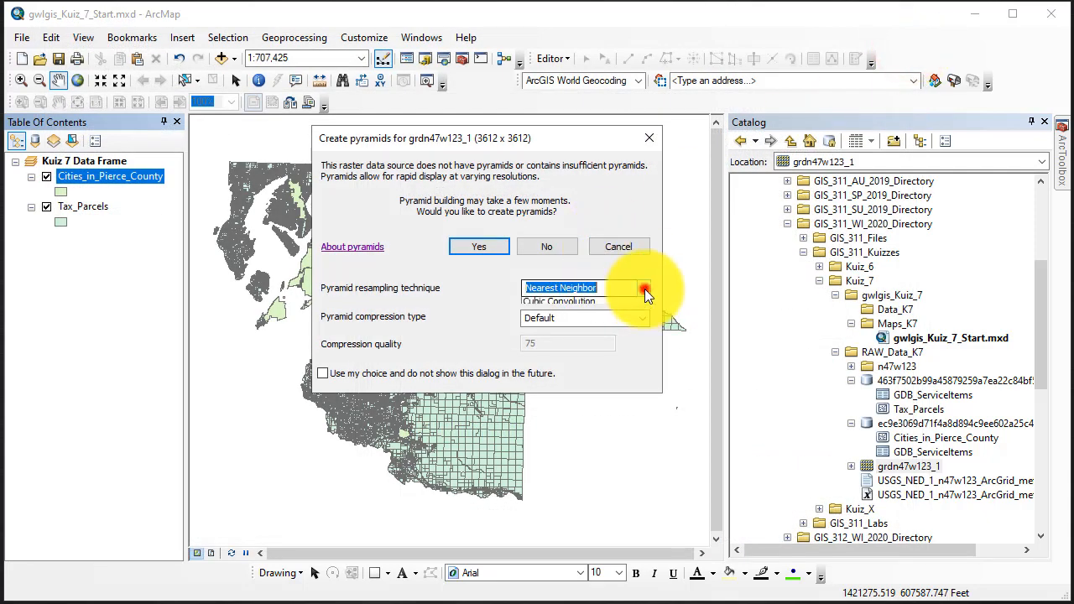
left_click(594, 312)
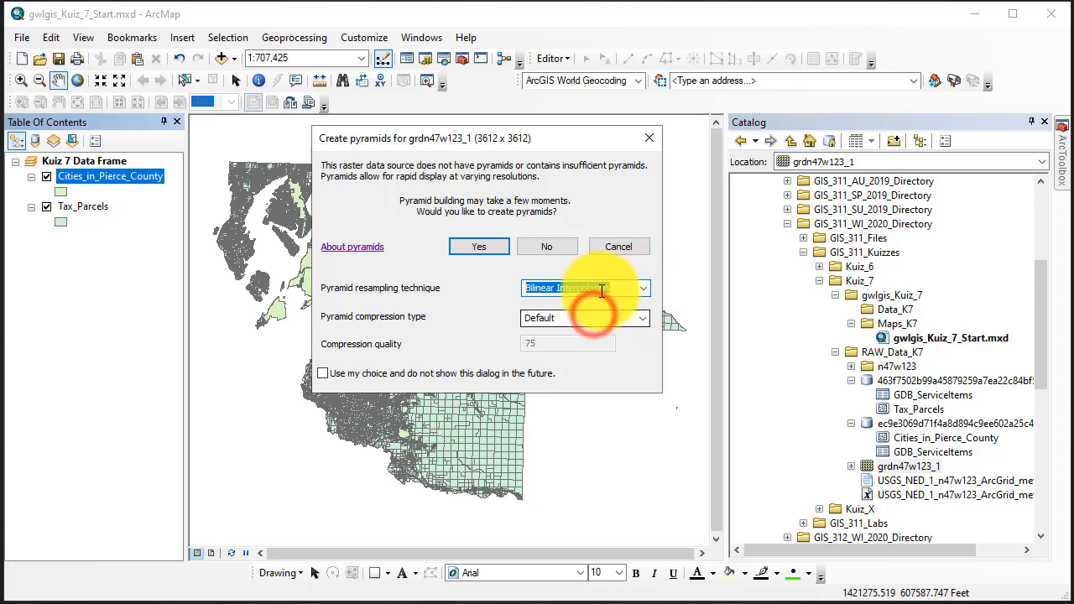
left_click(642, 319)
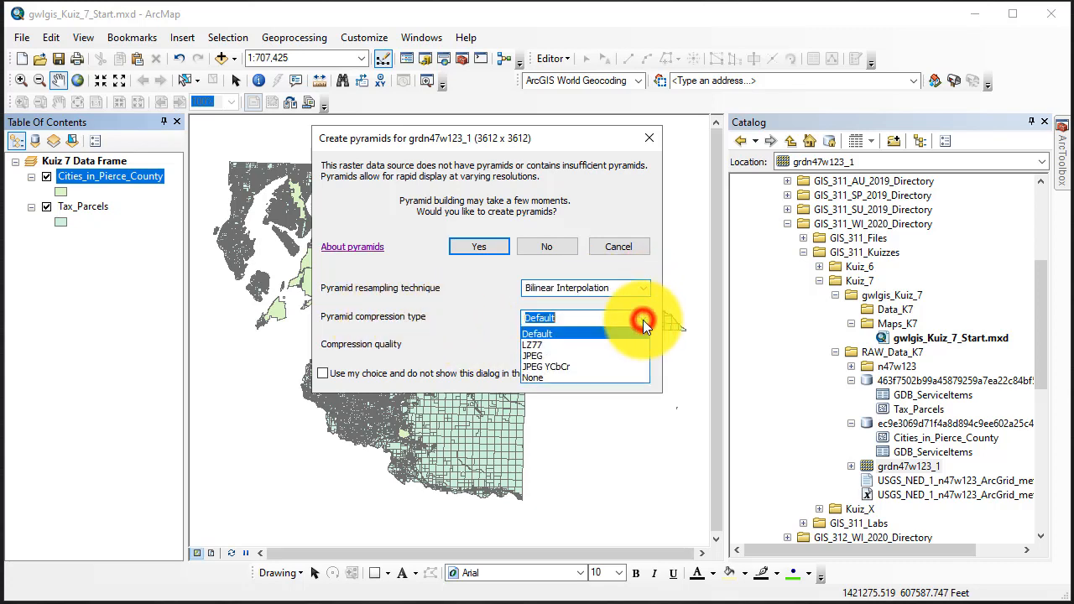
left_click(604, 345)
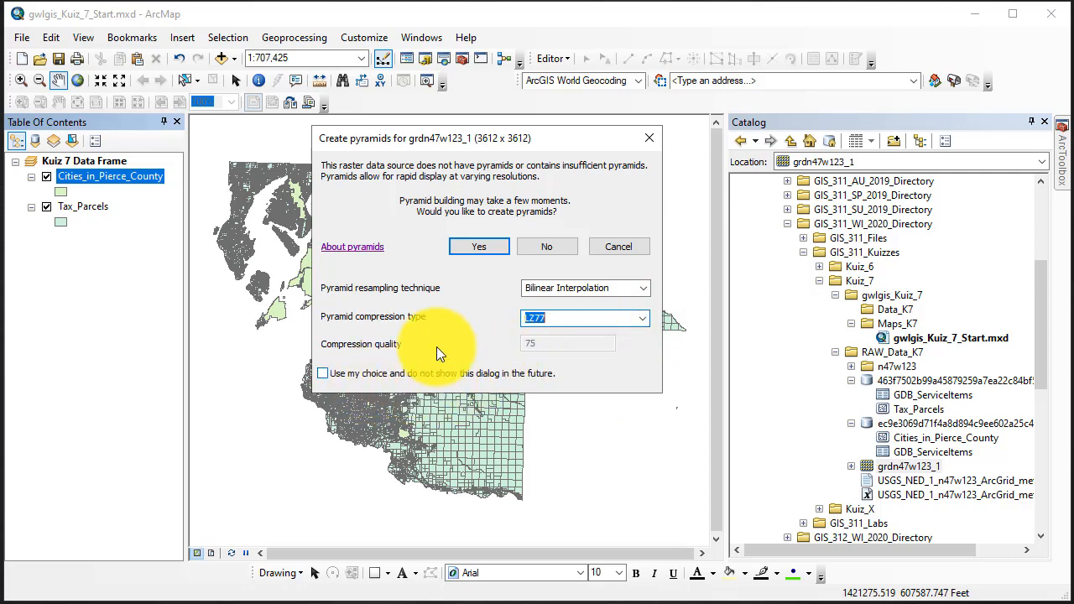
left_click(478, 244)
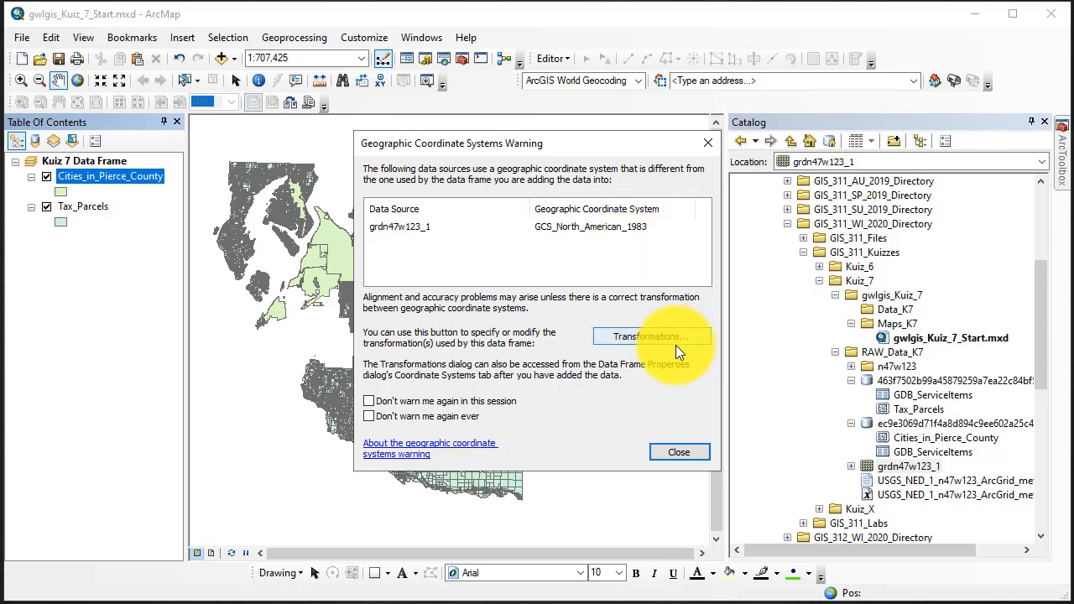
left_click(678, 453)
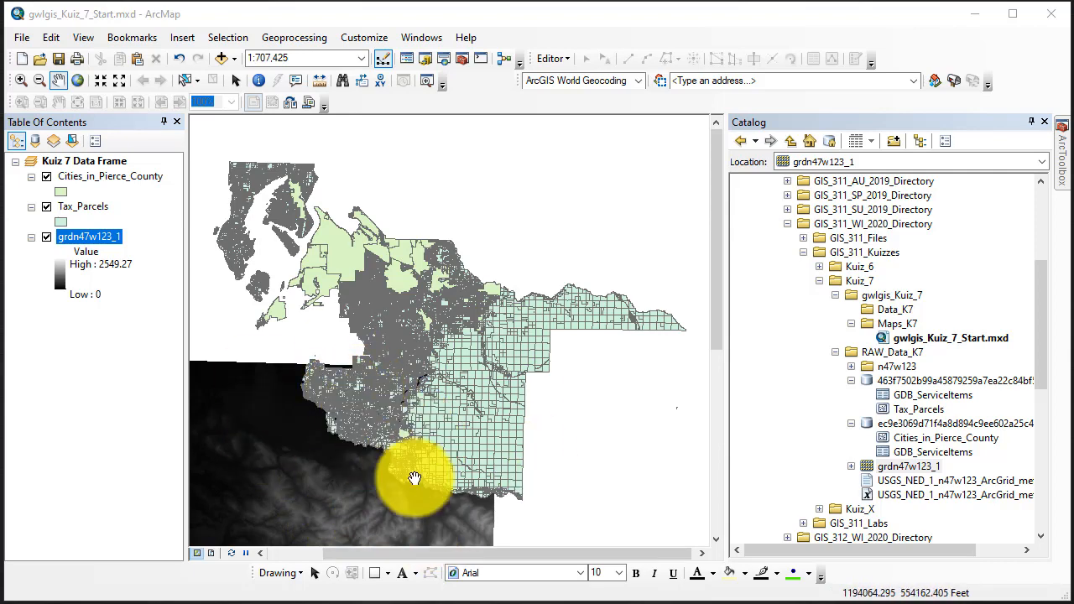
Clear the coordinate system of the Kuiz 7 Data Frame, apply the change and zoom to the grdn47w123_1 layer
right_click(96, 161)
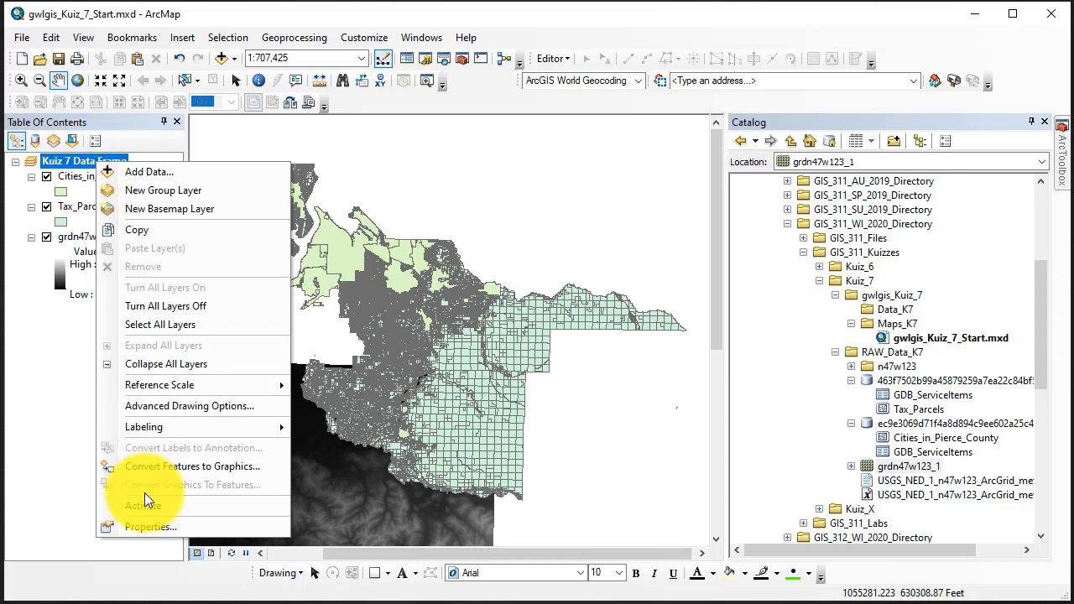
left_click(159, 526)
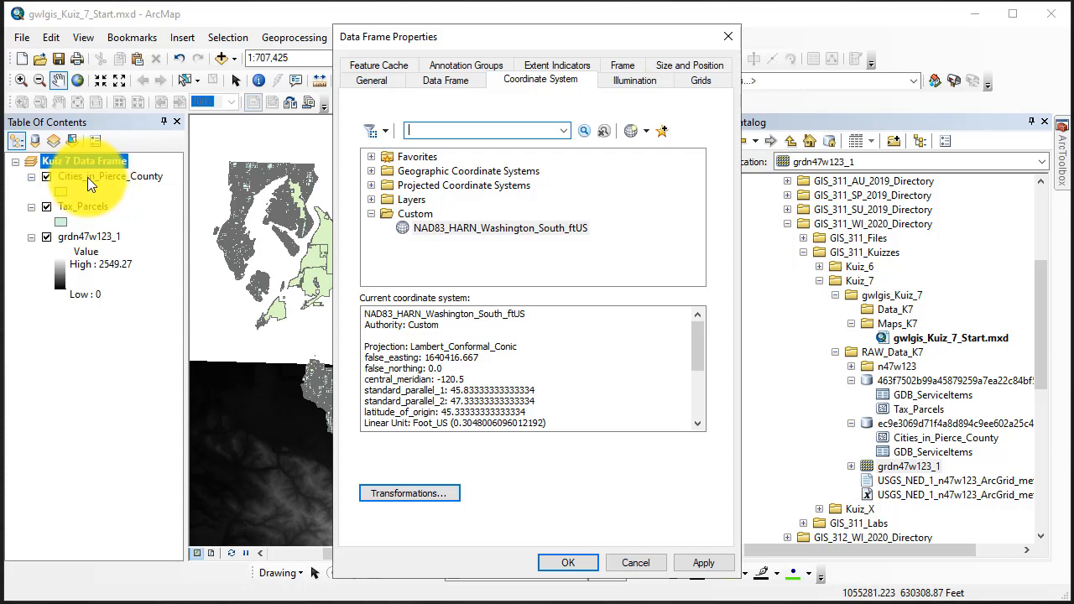
left_click(644, 133)
left_click(661, 197)
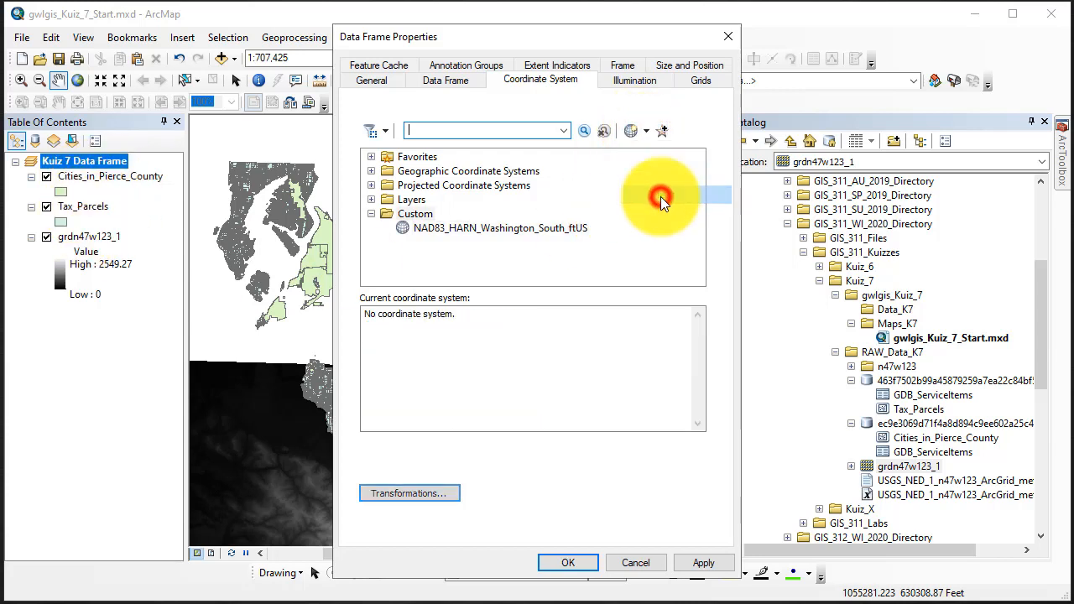
left_click(708, 563)
left_click(568, 563)
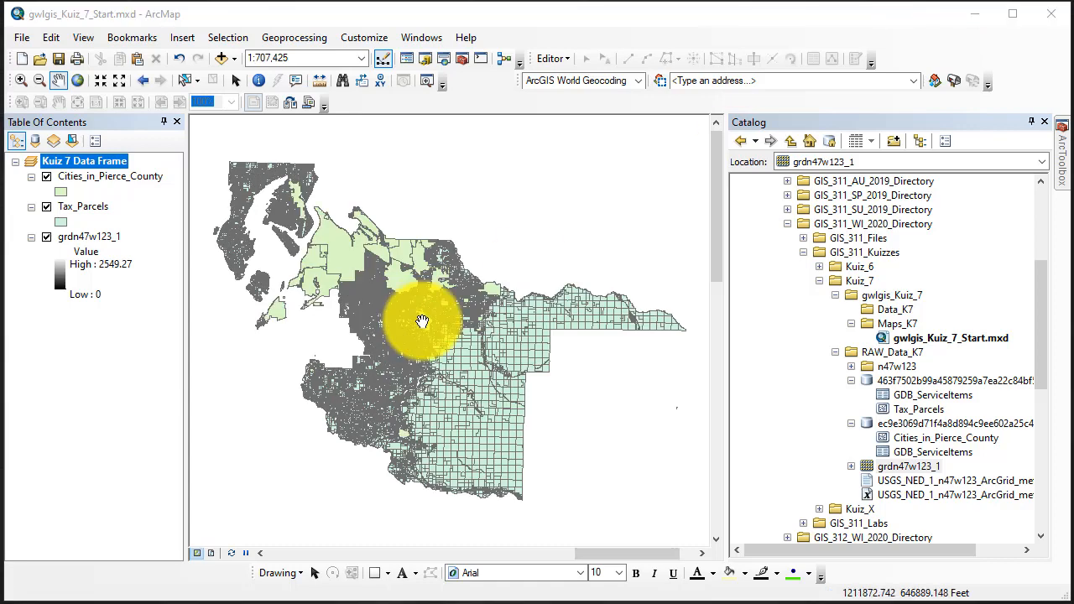
right_click(79, 237)
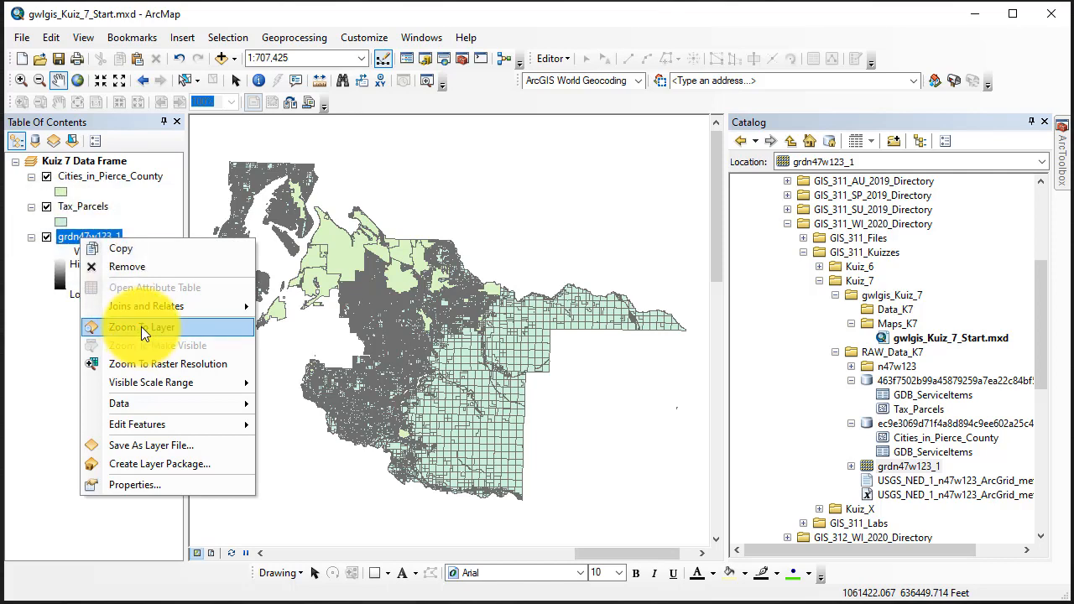
left_click(141, 326)
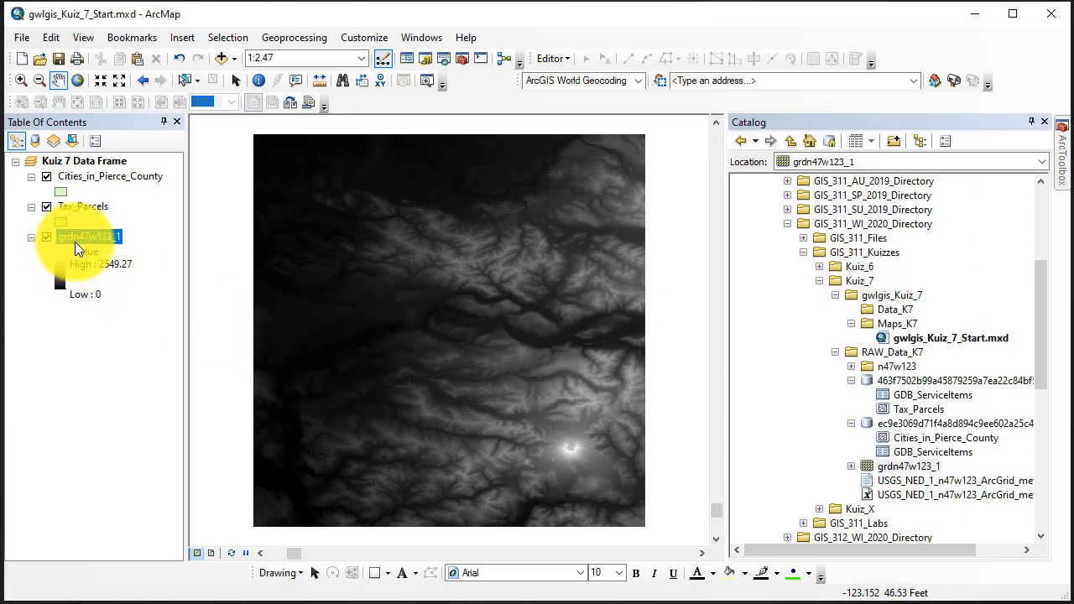
Open the Project Raster tool from the Data Management projection tools and set grdn47w123_1 as the input raster
left_click(1063, 160)
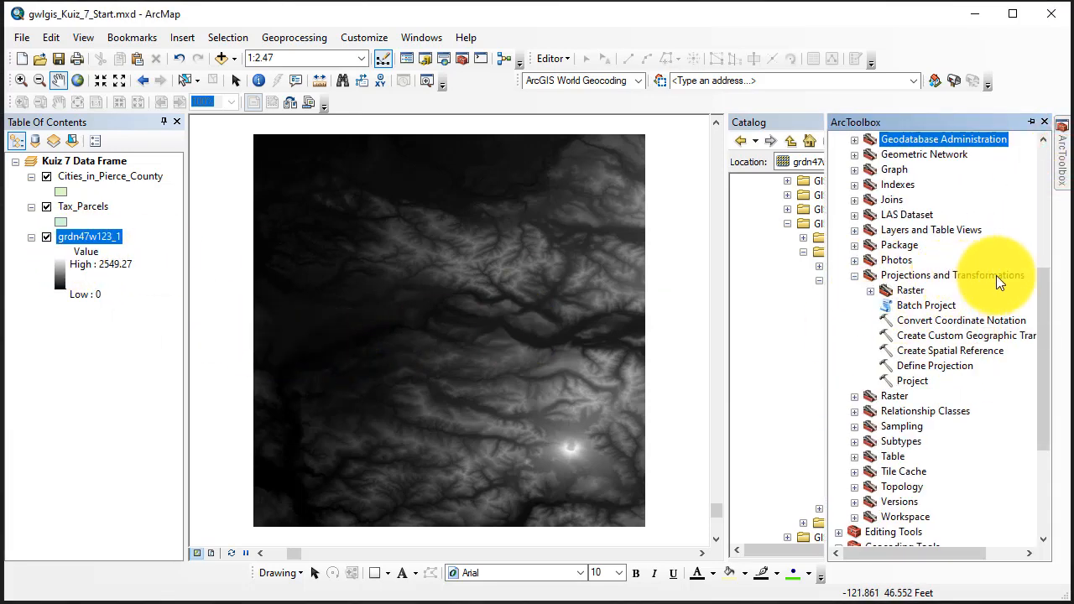
scroll(991, 277, "up", 6)
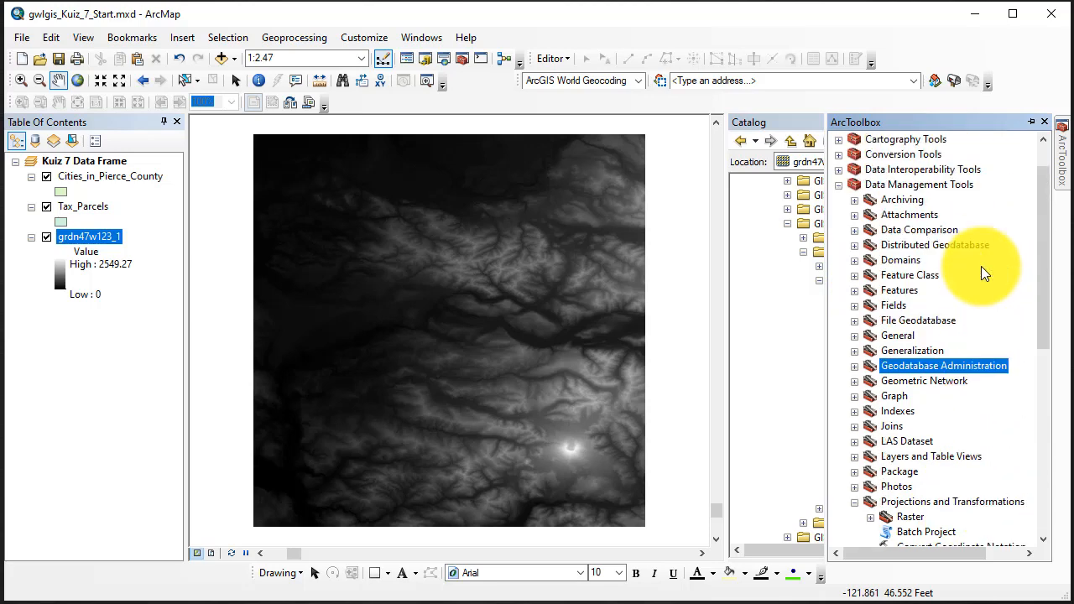
scroll(938, 276, "down", 6)
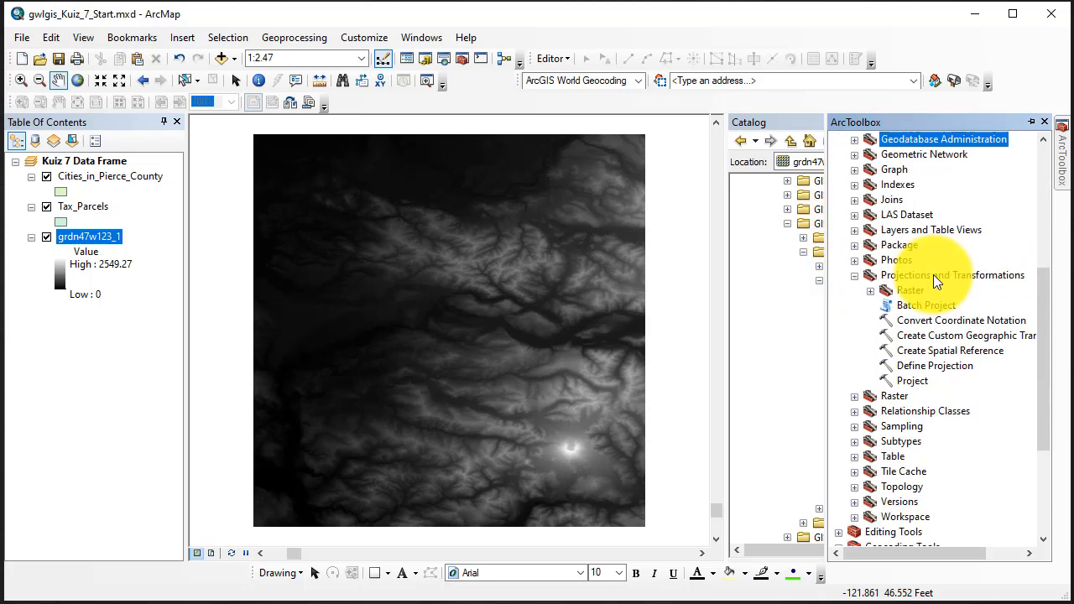
left_click(870, 291)
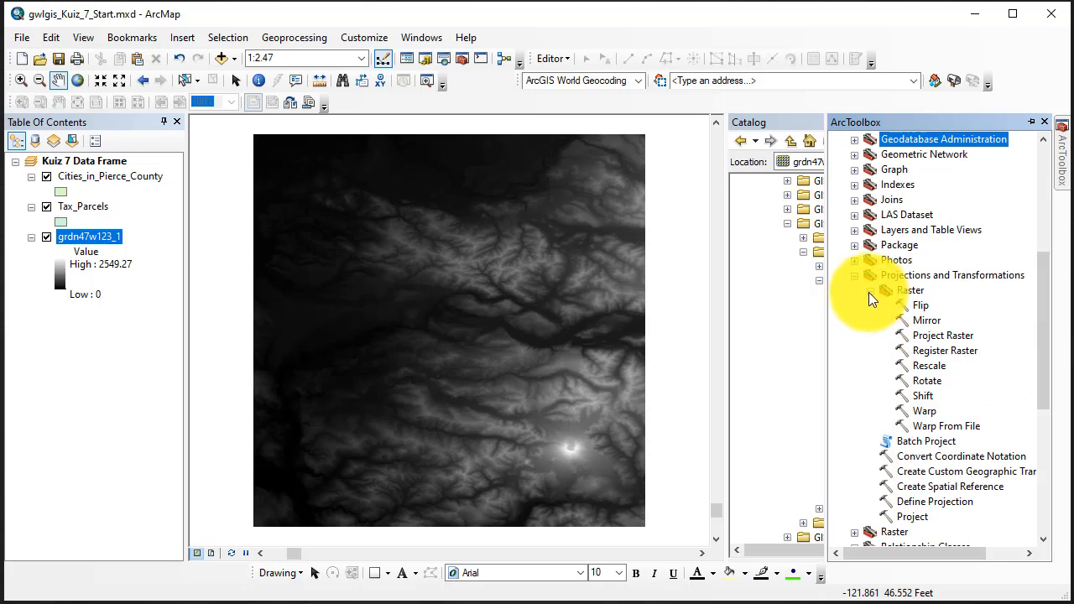
left_click(927, 336)
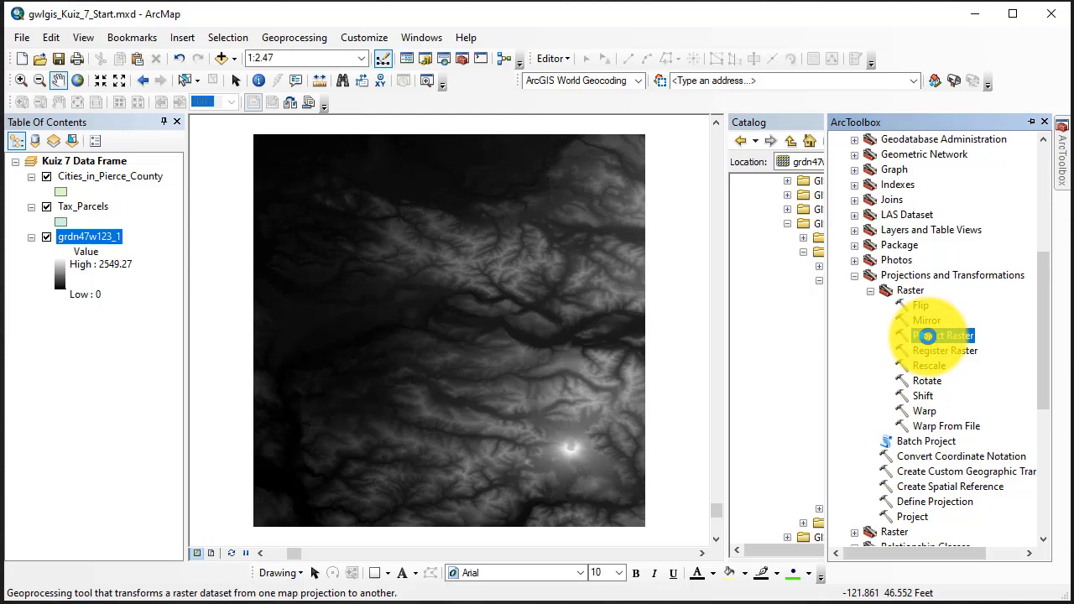
double_click(927, 336)
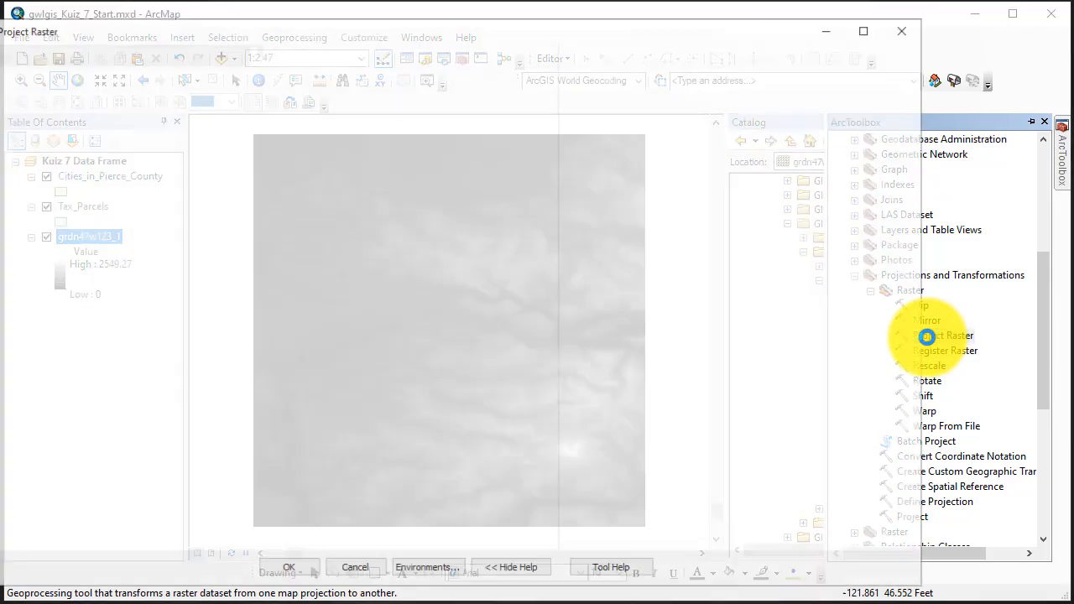
left_click_drag(537, 33, 636, 30)
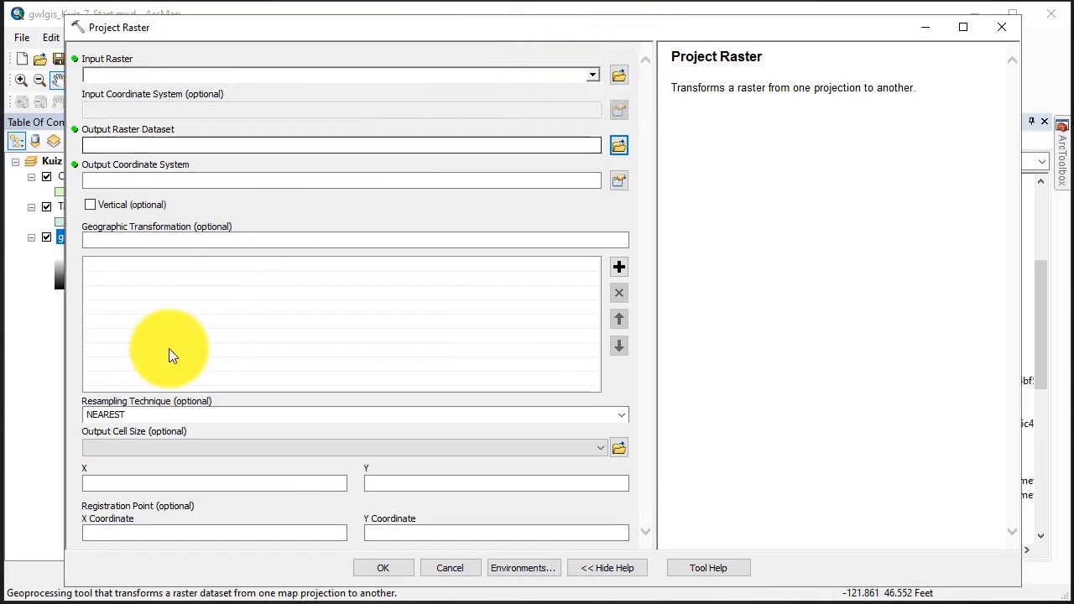
left_click(593, 75)
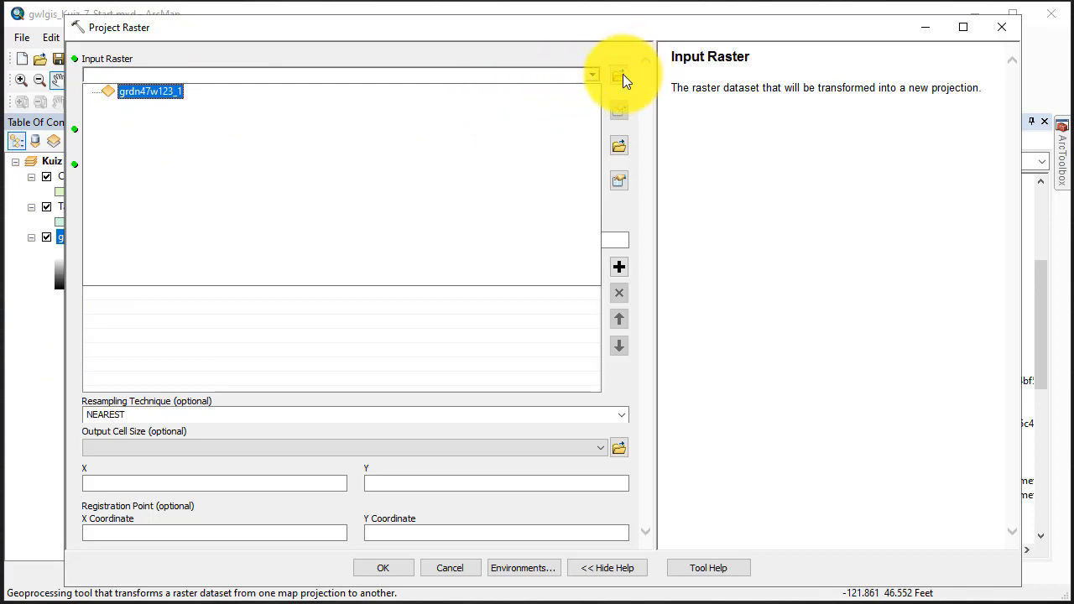
left_click(162, 94)
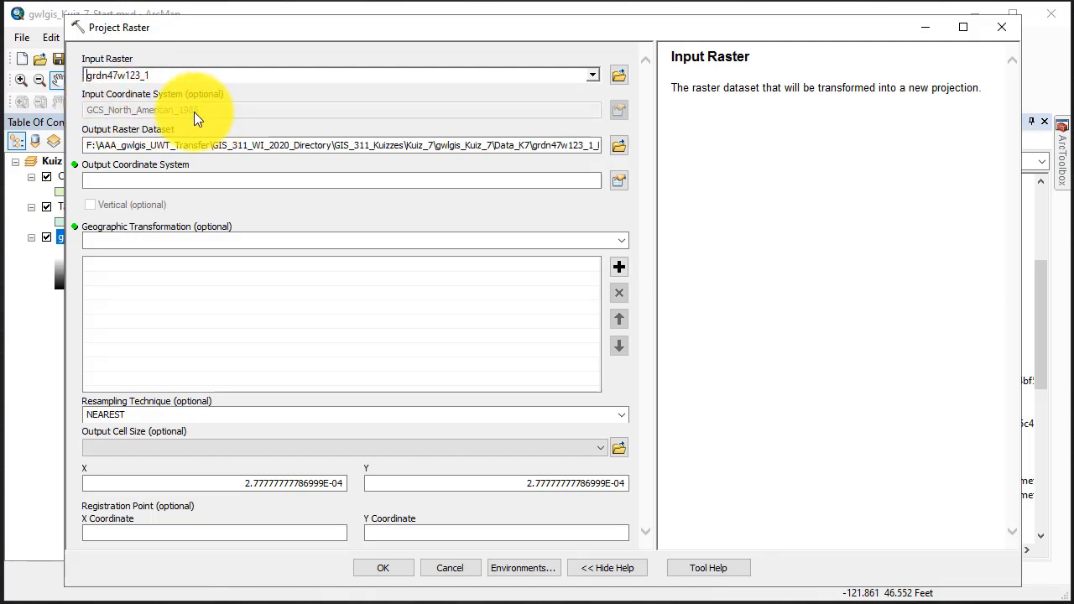
Set the output raster dataset to Raster_Proj in the Kuiz 7 Data_K7 folder on the F: drive
left_click(619, 146)
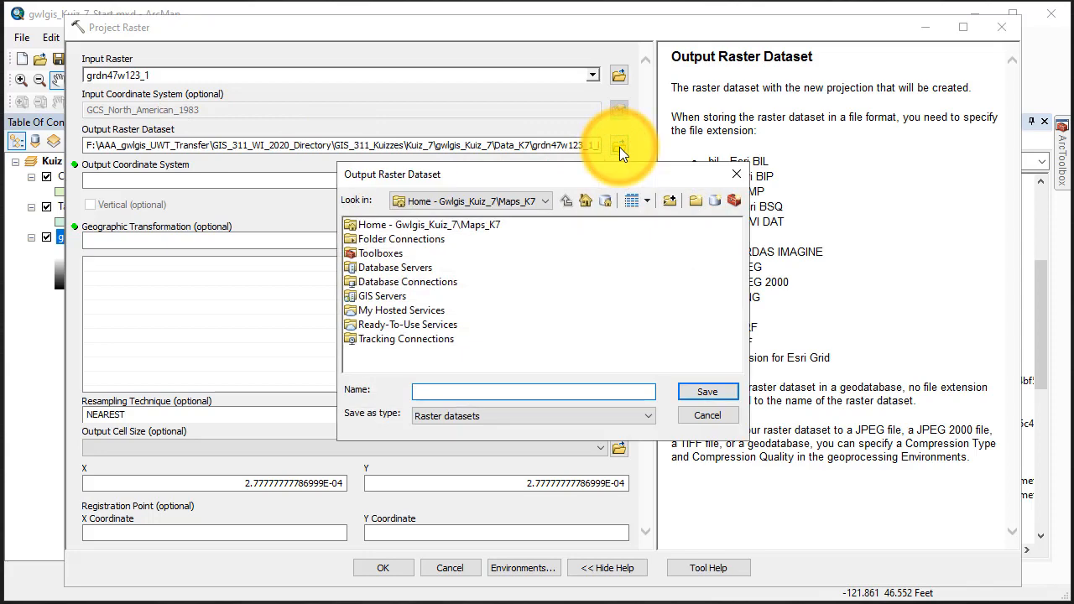
left_click(401, 240)
double_click(401, 239)
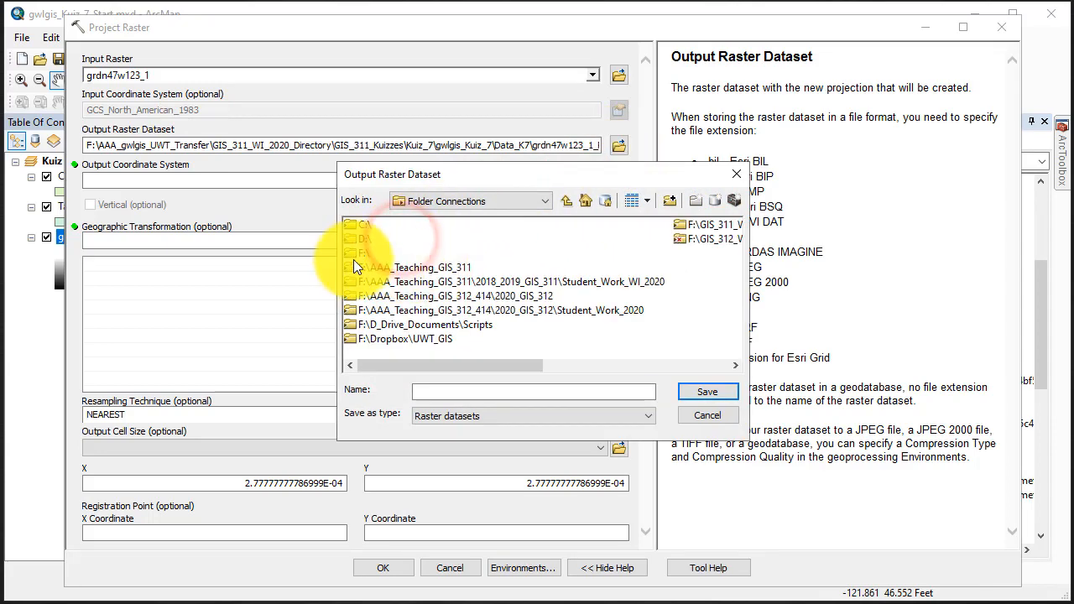
double_click(357, 255)
double_click(419, 239)
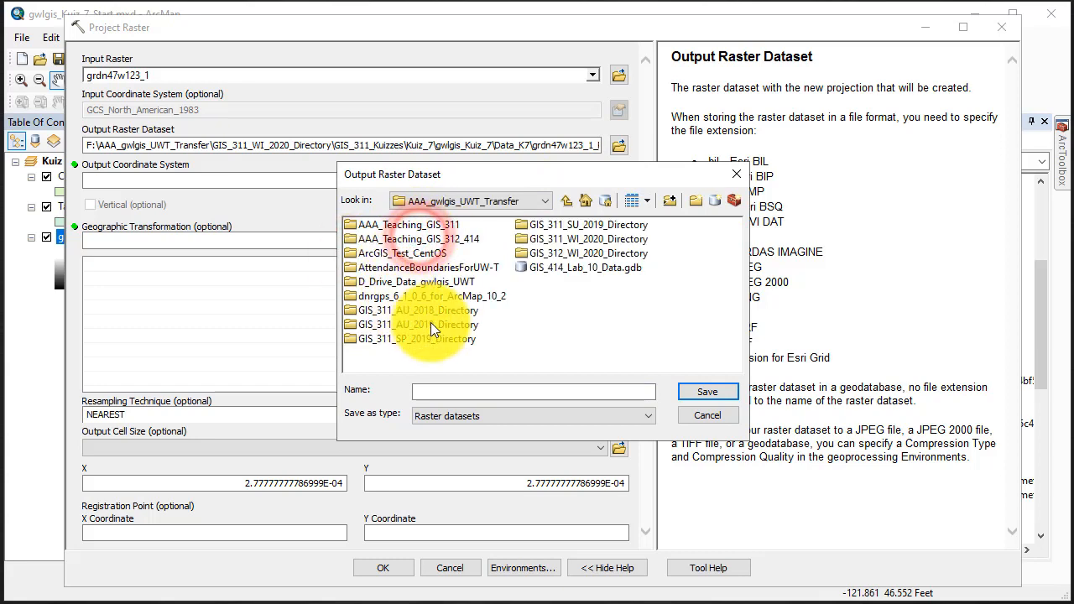
double_click(548, 237)
double_click(394, 239)
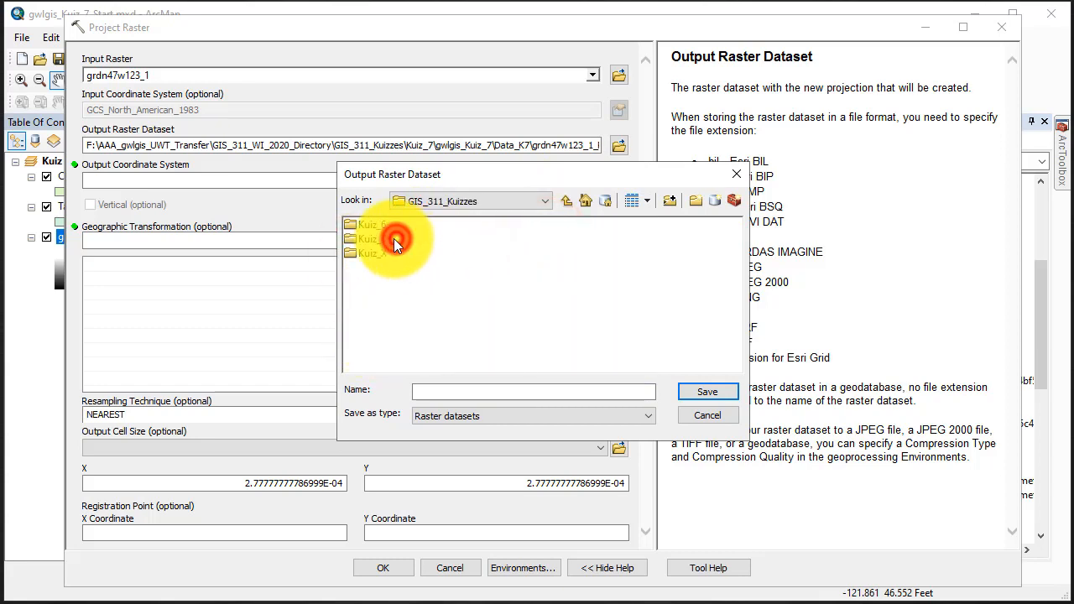
double_click(365, 239)
double_click(372, 225)
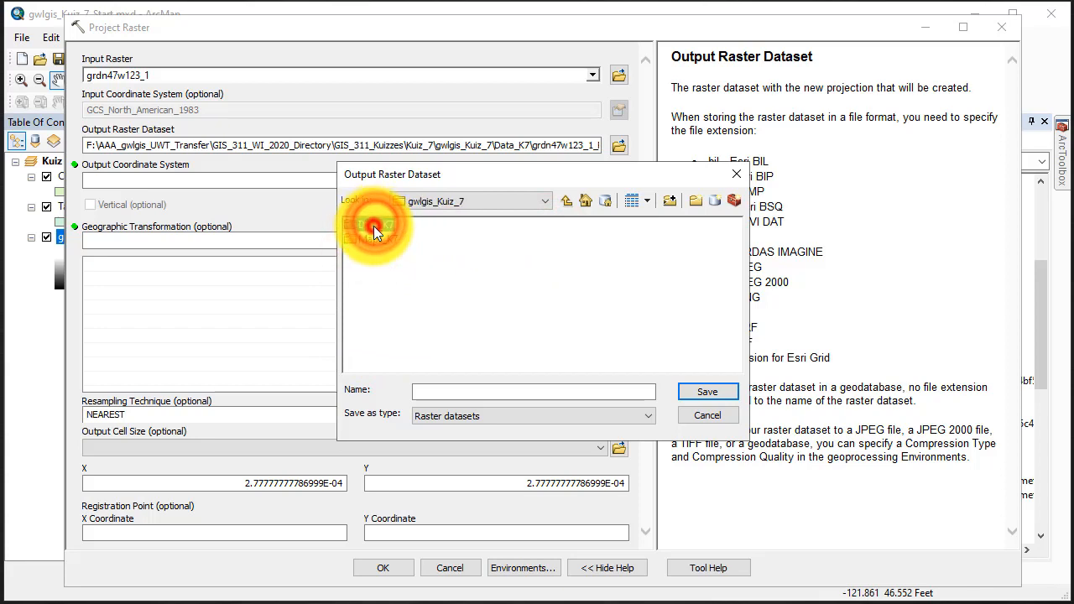
double_click(372, 226)
left_click(481, 387)
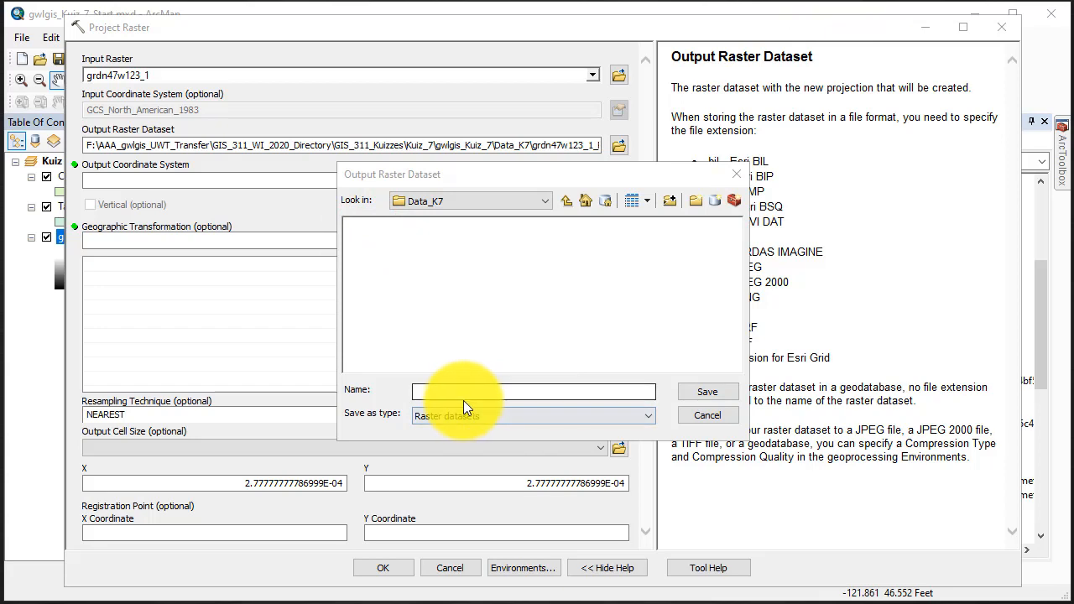
left_click(464, 392)
type("Raster_Proj")
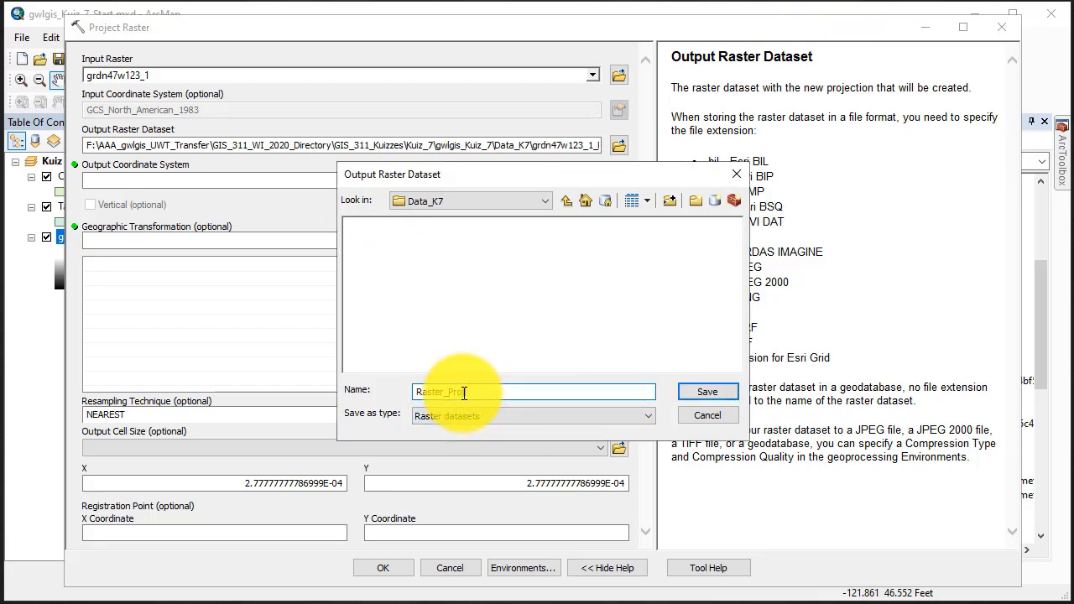
left_click(712, 392)
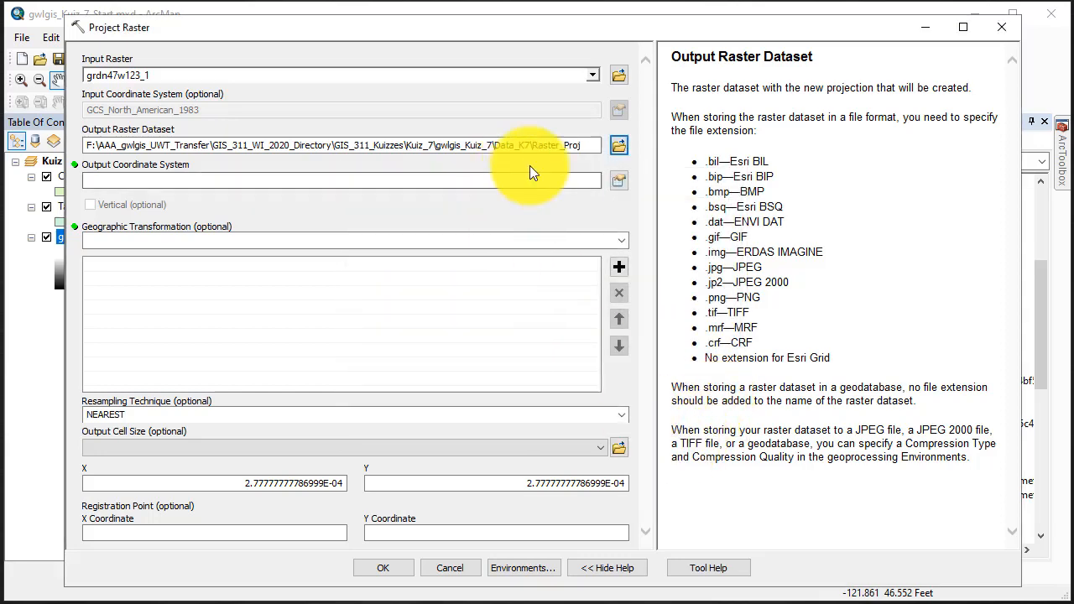
Set the output coordinate system to NAD 1983 HARN StatePlane Washington South FIPS 4602 (US Feet) from the favorites
left_click(619, 179)
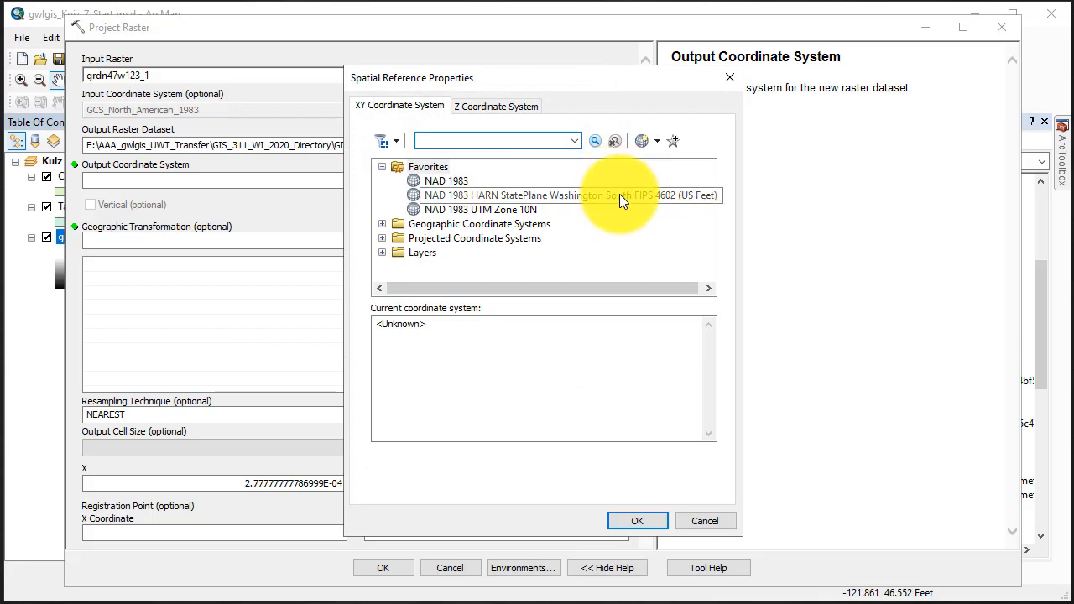
left_click(619, 195)
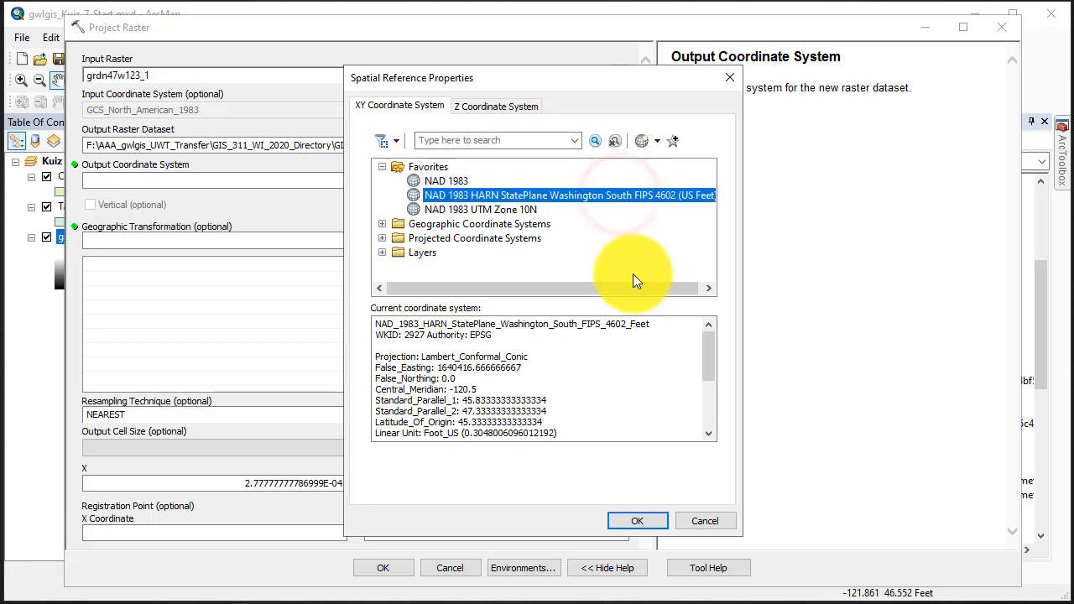
left_click(639, 521)
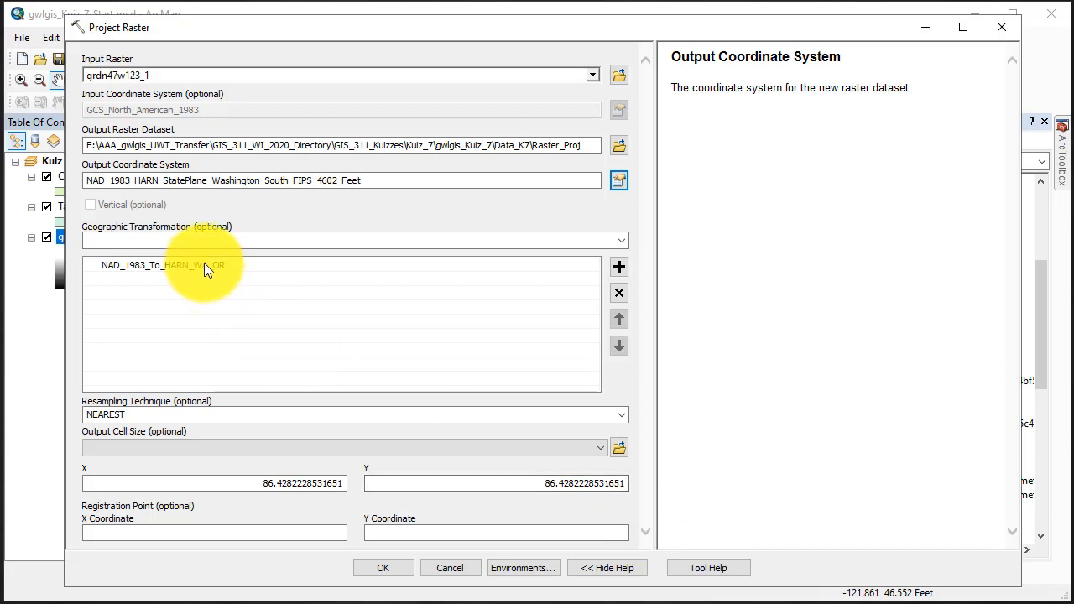
Review the resampling technique help and set the Project Raster resampling technique to BILINEAR
left_click(202, 417)
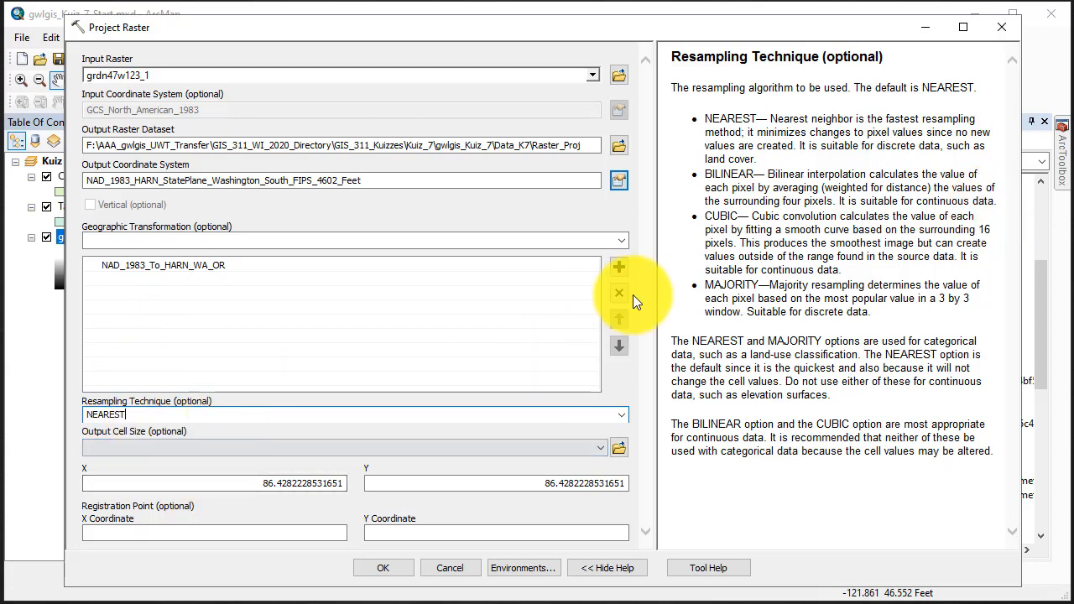
left_click(620, 415)
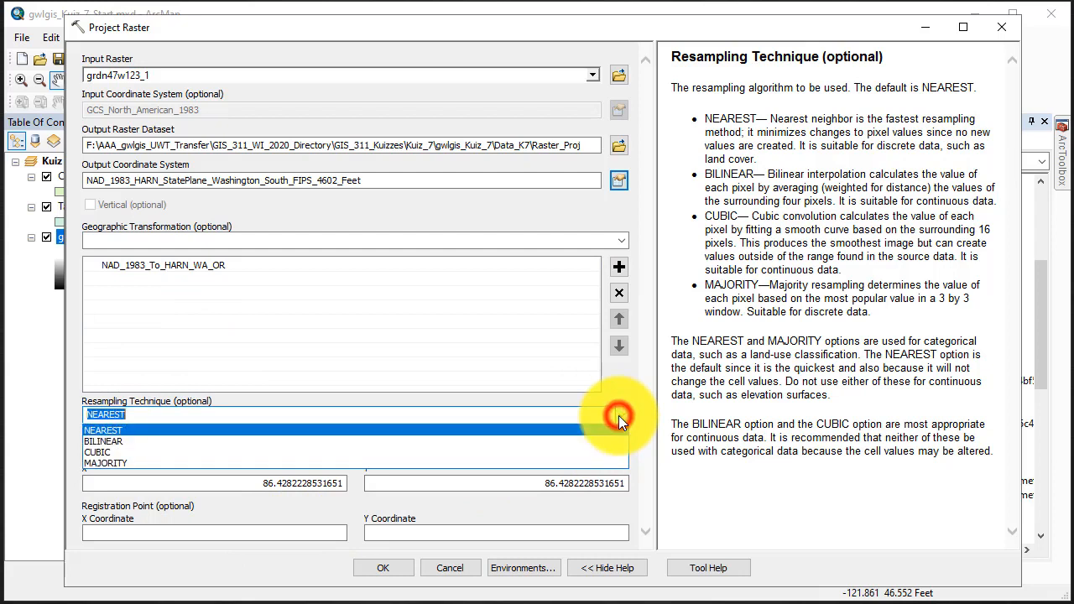
left_click(517, 442)
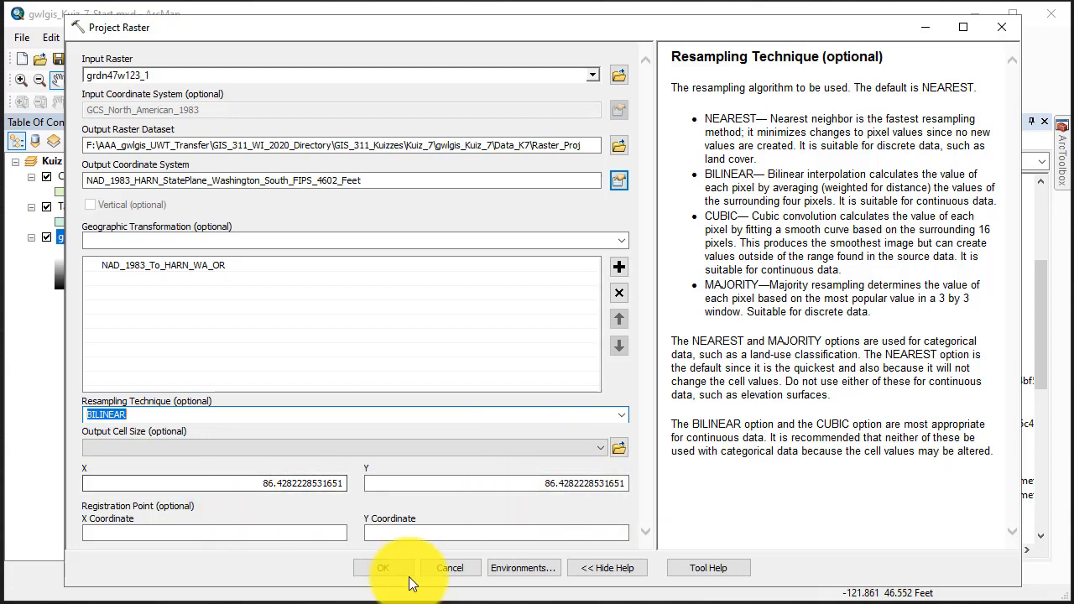
Run the Project Raster tool, read through its completion messages and close the results dialog
left_click(377, 569)
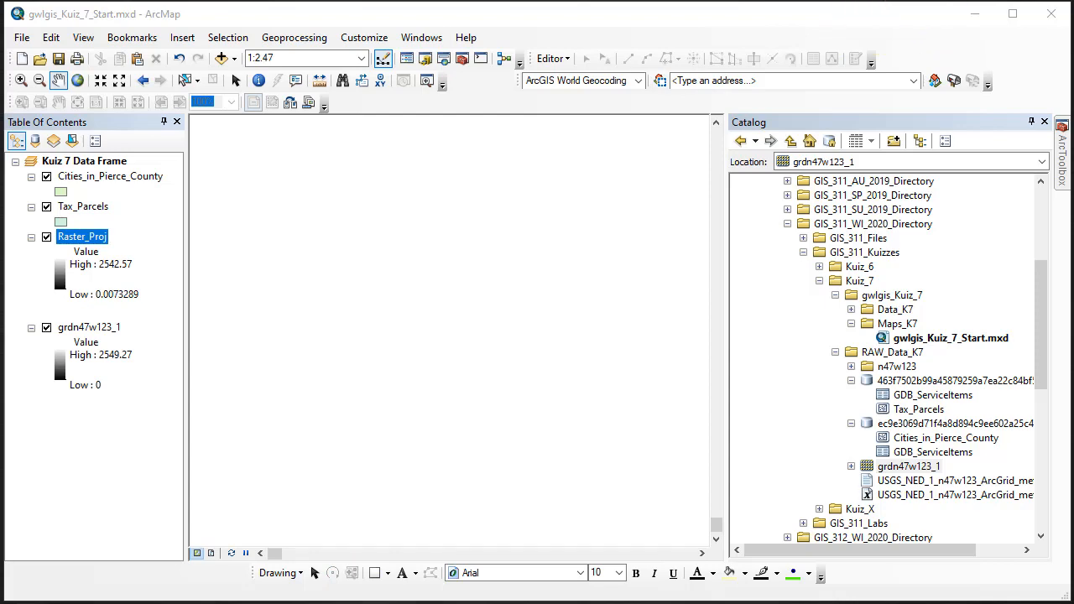
left_click_drag(449, 177, 513, 191)
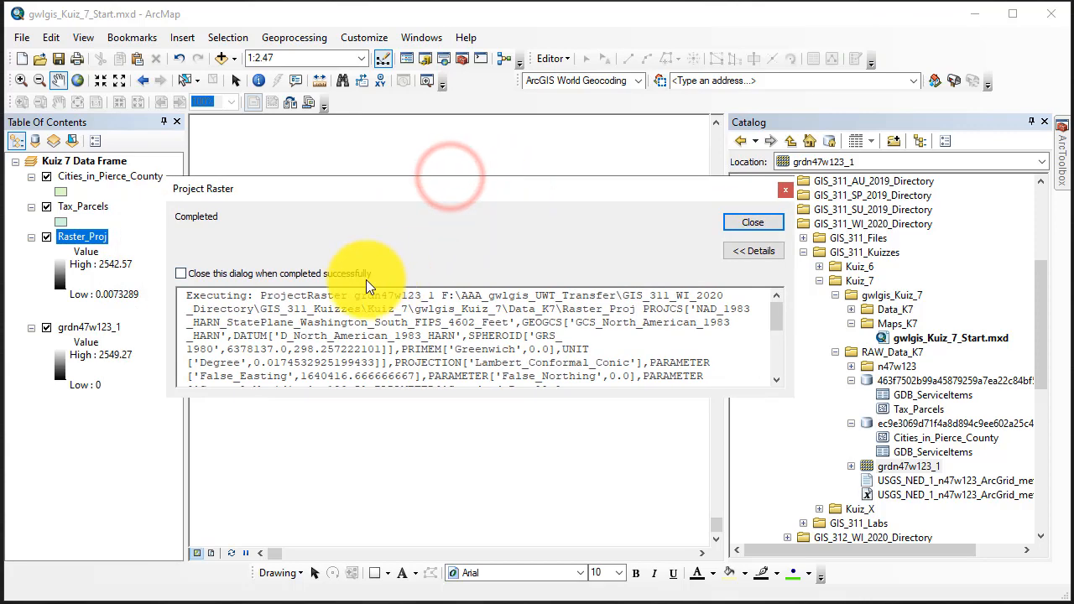
left_click_drag(775, 316, 773, 388)
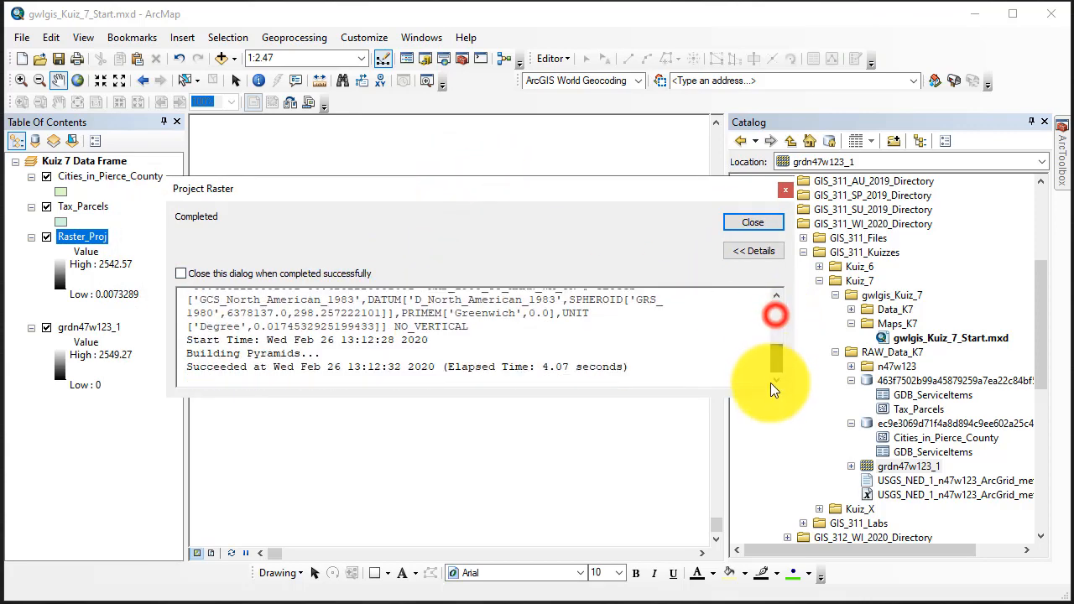
left_click(752, 221)
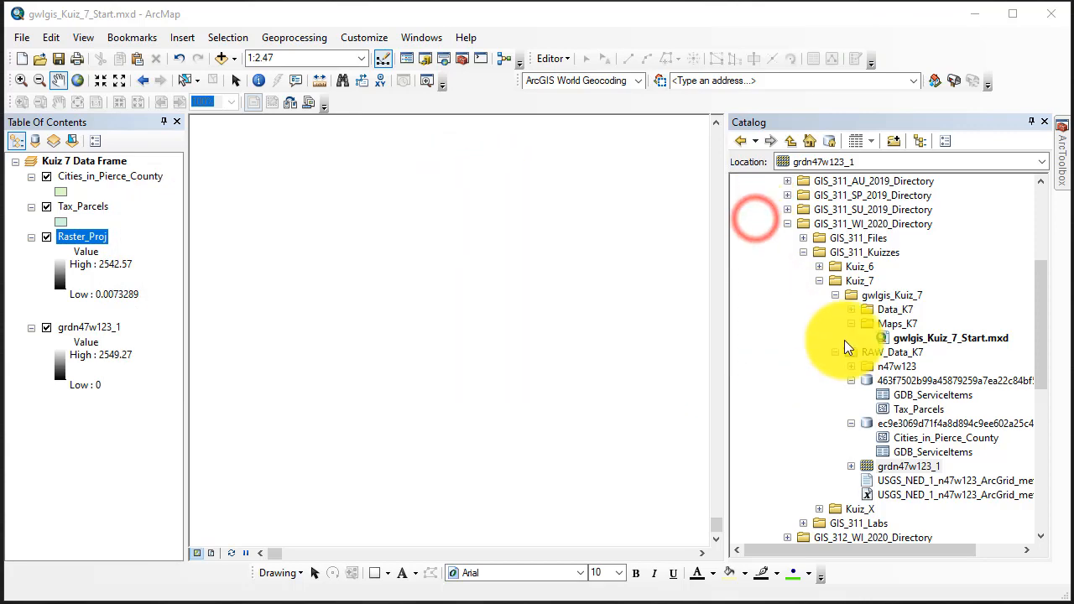
Check the spatial reference of raster_proj in the Data_K7 folder through its raster dataset properties
left_click(851, 310)
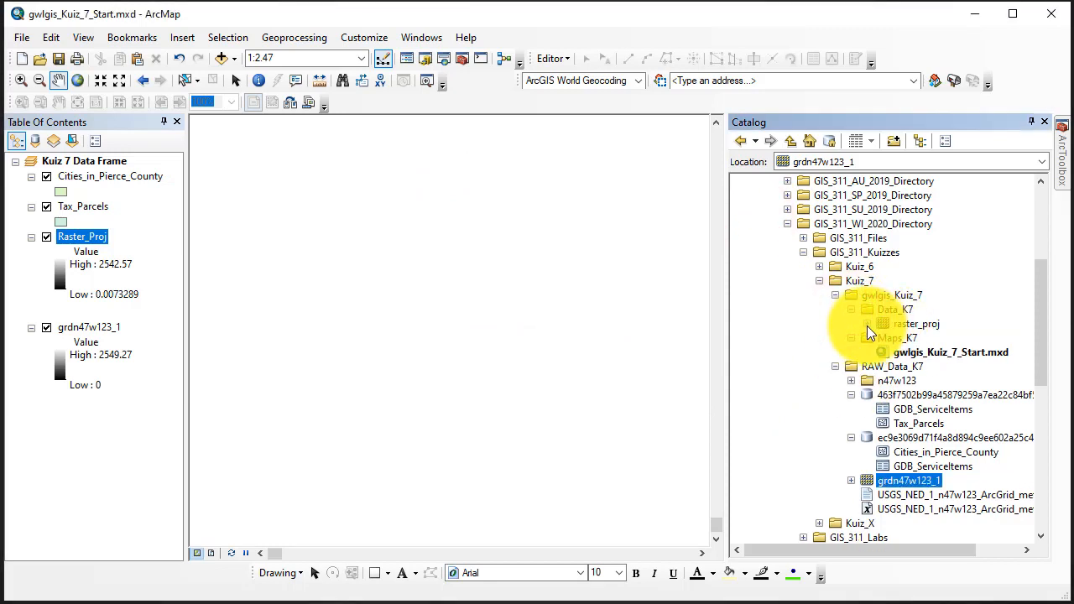
right_click(891, 320)
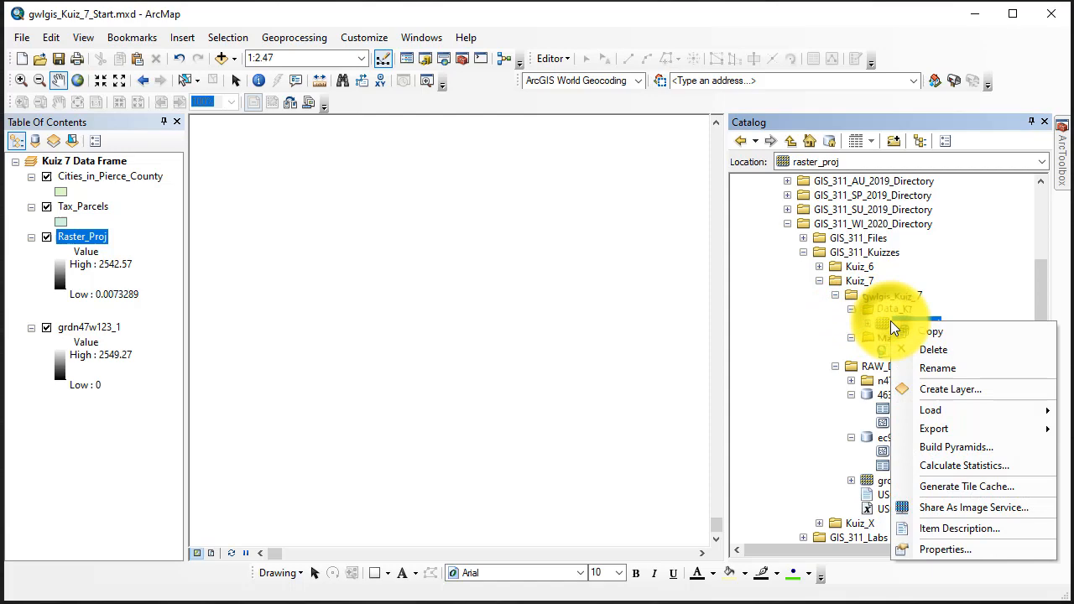
left_click(949, 549)
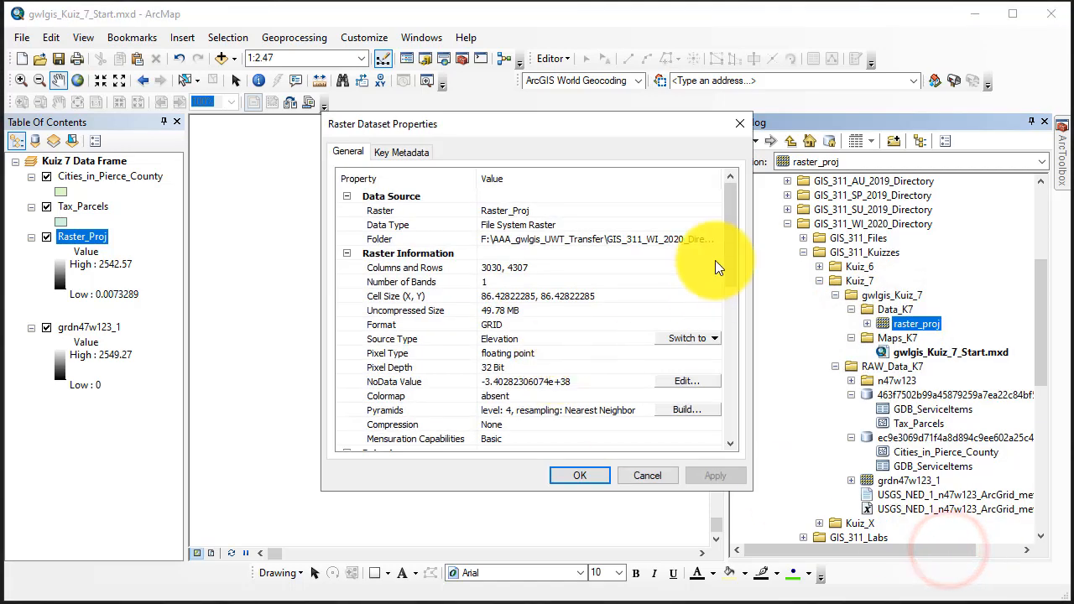
left_click_drag(731, 201, 736, 312)
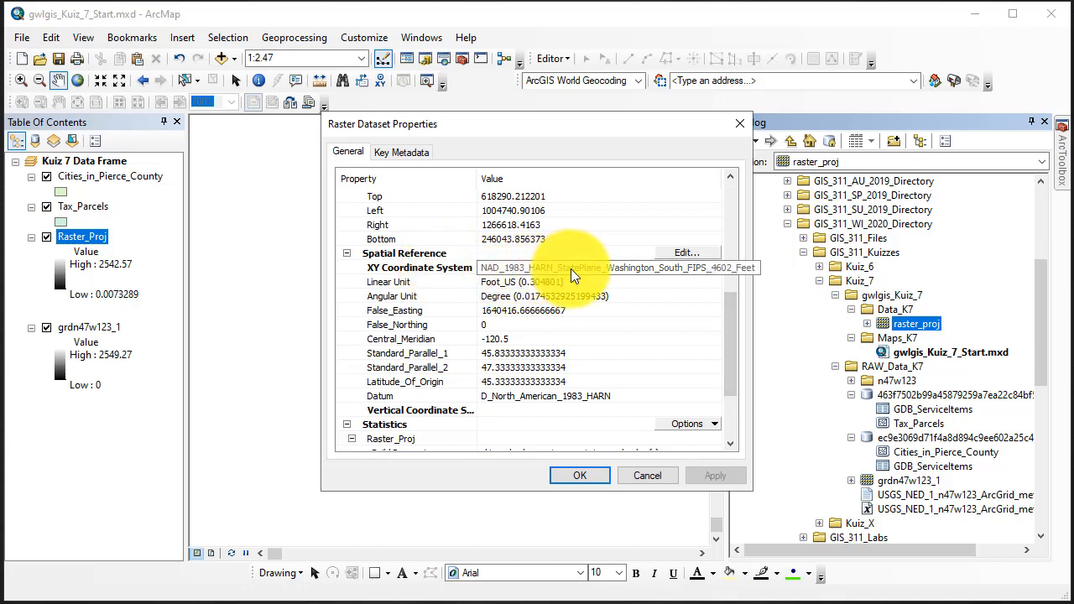
left_click(650, 475)
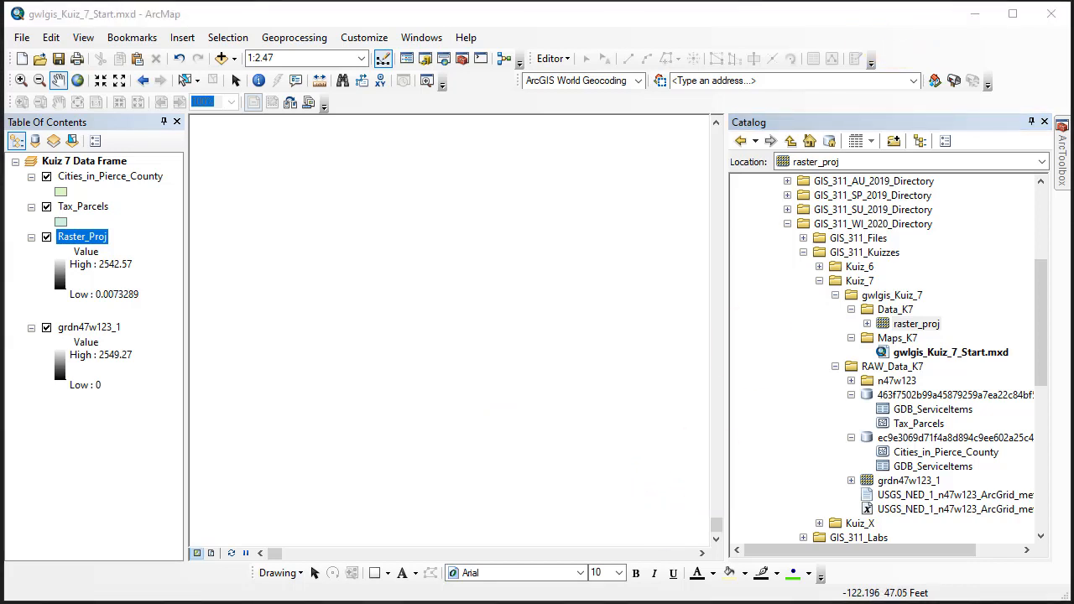
Remove the unprojected grdn47w123_1 layer from the map
right_click(88, 327)
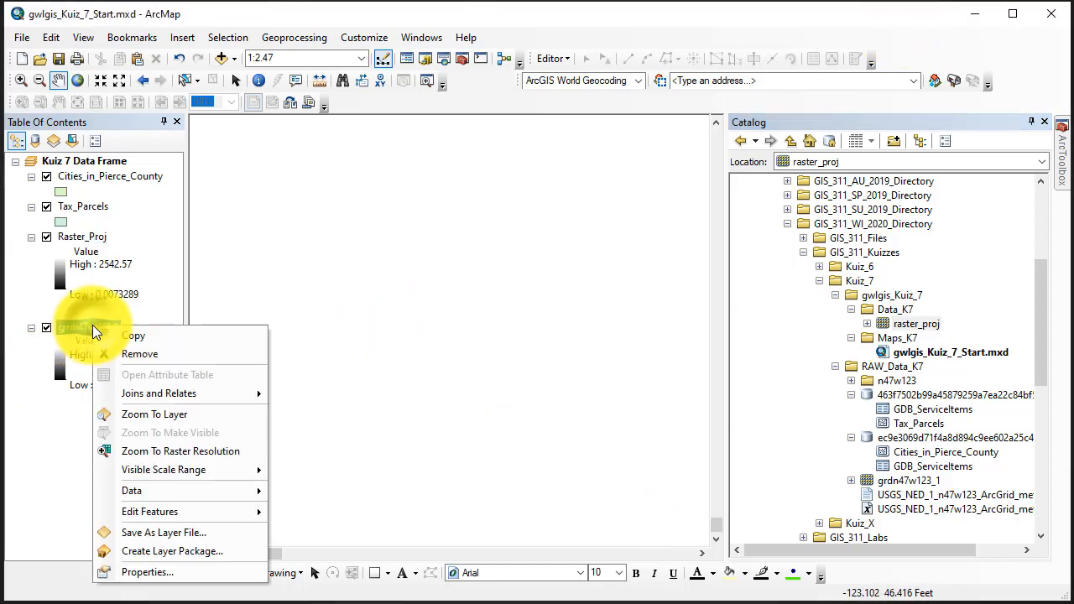
left_click(131, 354)
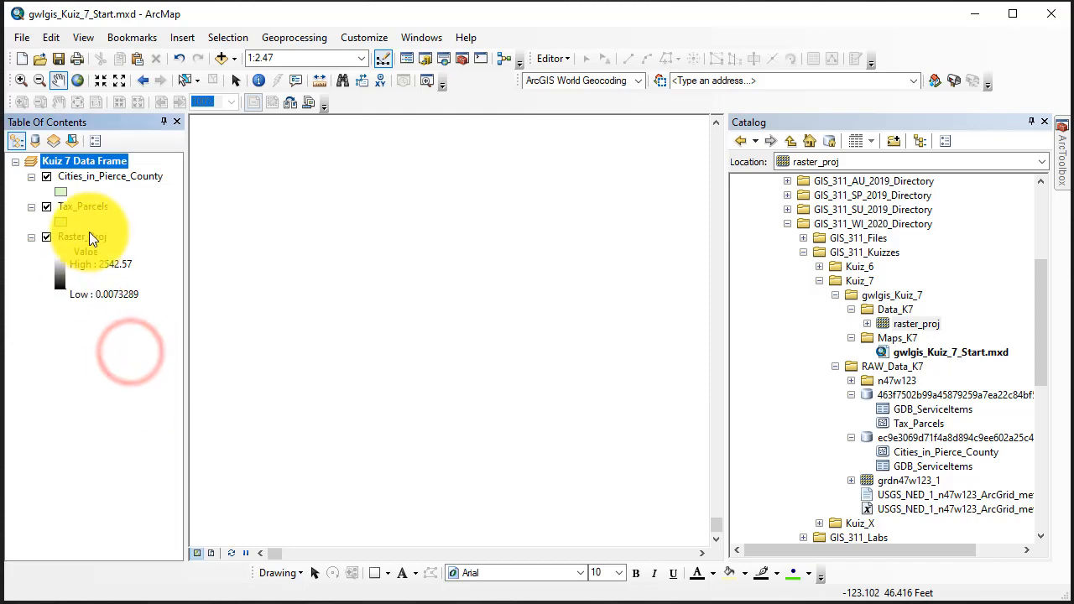
Check the source coordinate systems of the Tax_Parcels and Cities_in_Pierce_County layers in their layer properties
right_click(91, 207)
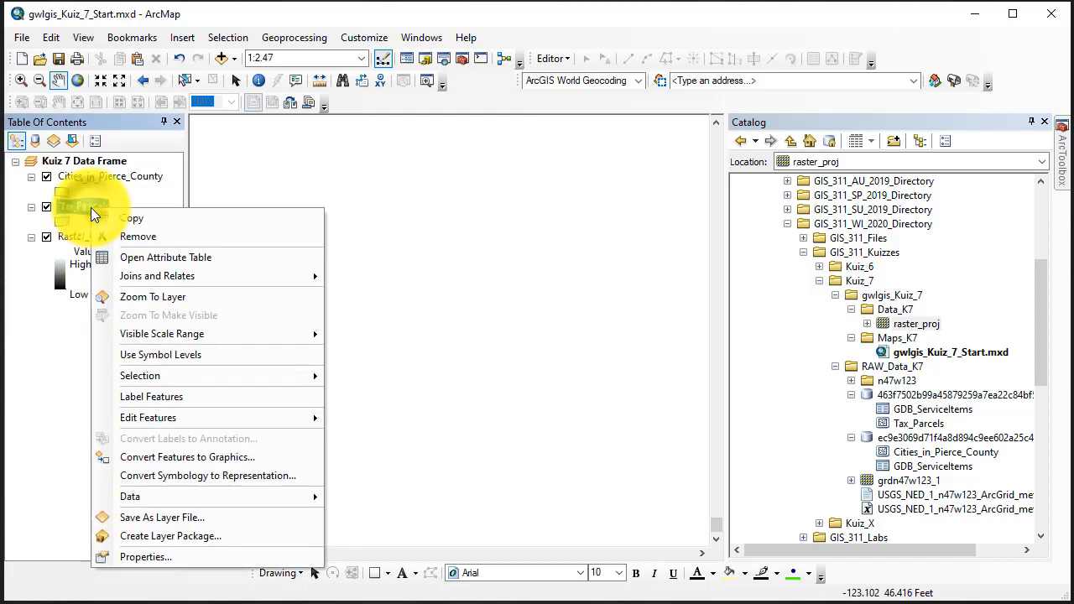
left_click(219, 556)
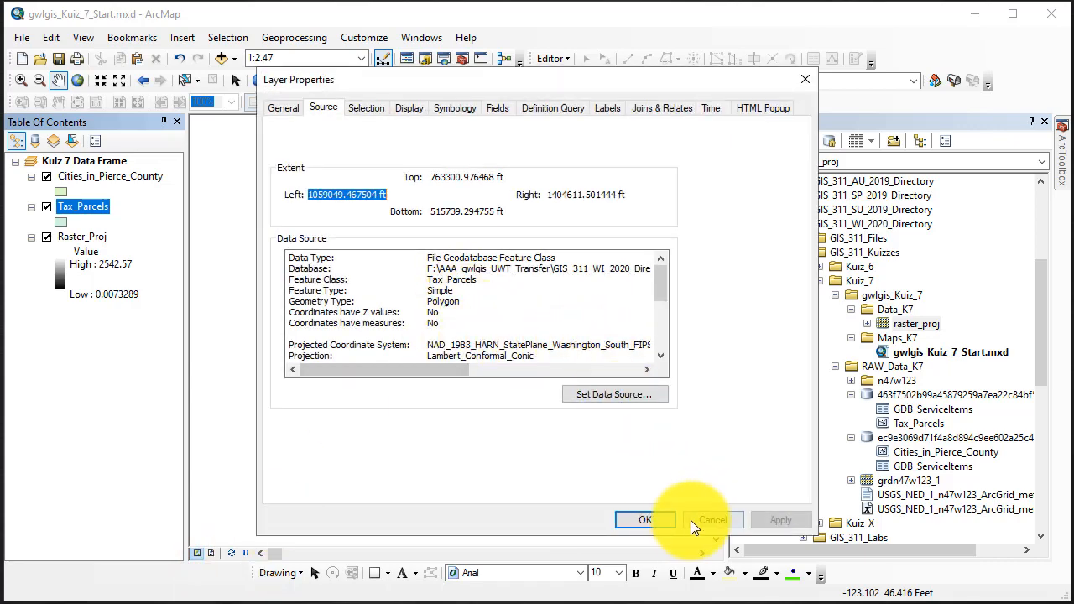
left_click(646, 519)
right_click(119, 175)
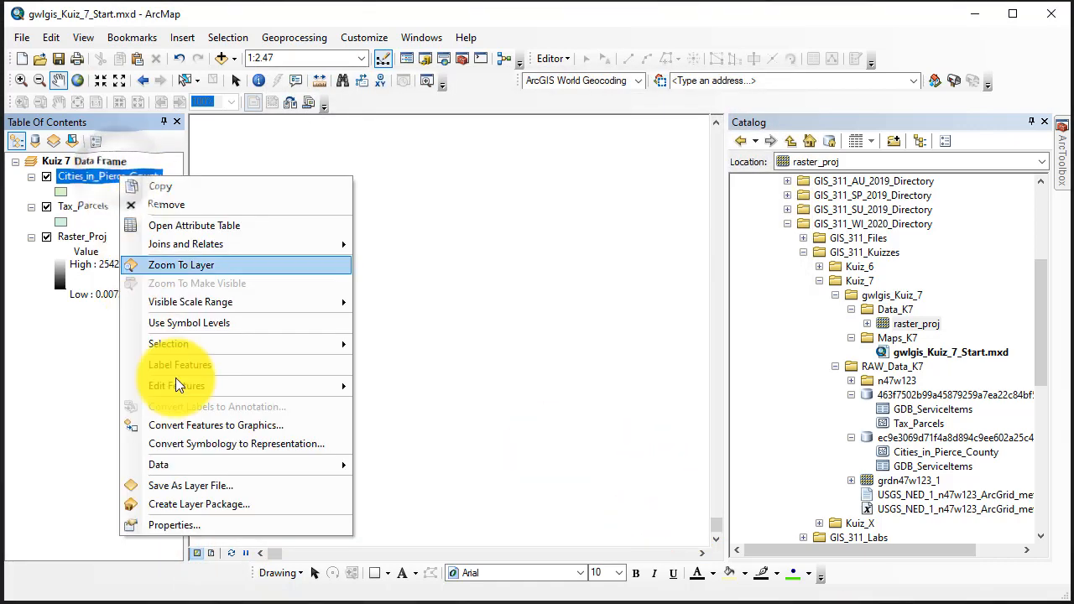
left_click(225, 523)
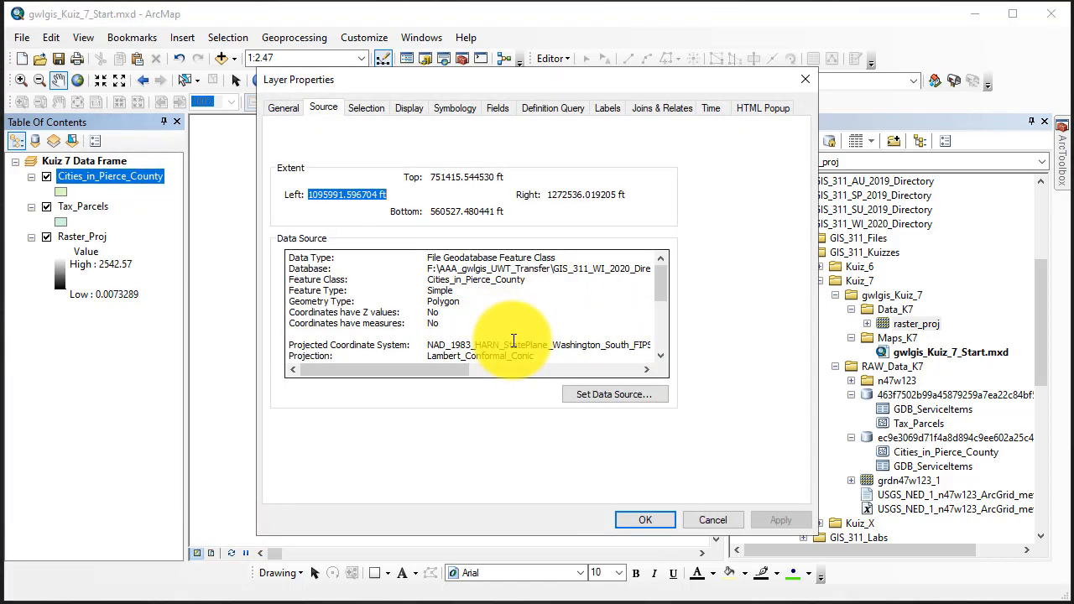
left_click(646, 520)
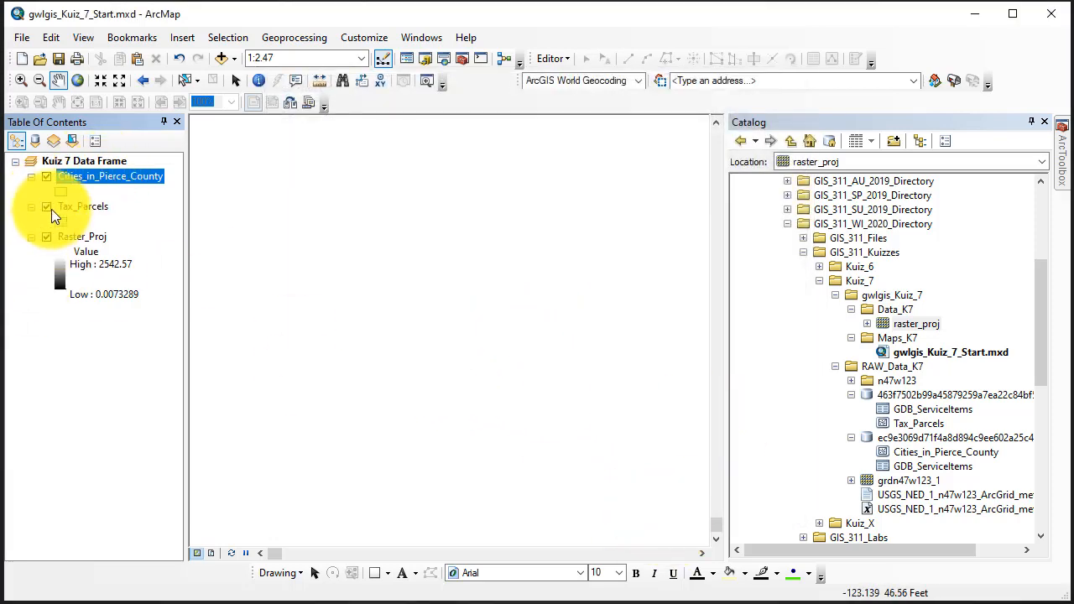
List the layers by source and widen the table of contents enough to read the folder paths
left_click(35, 140)
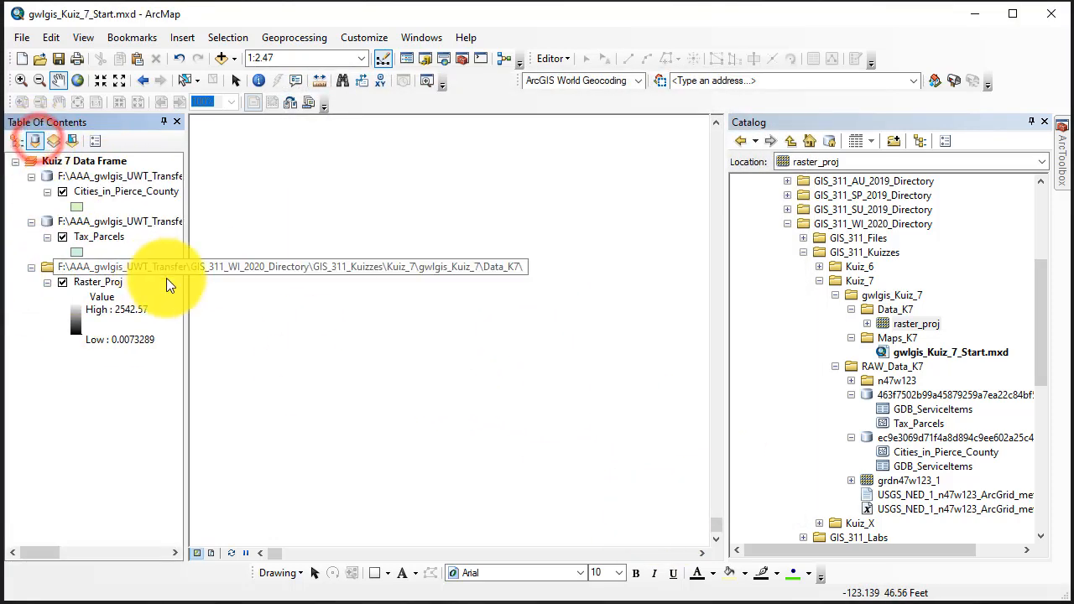
left_click_drag(184, 306, 310, 310)
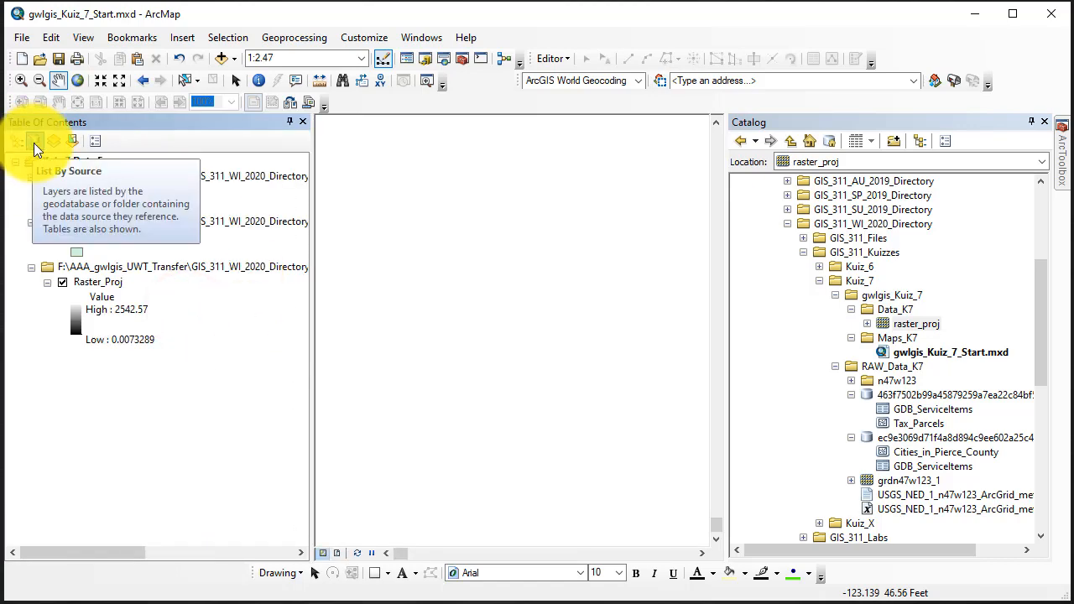
left_click_drag(312, 329, 520, 310)
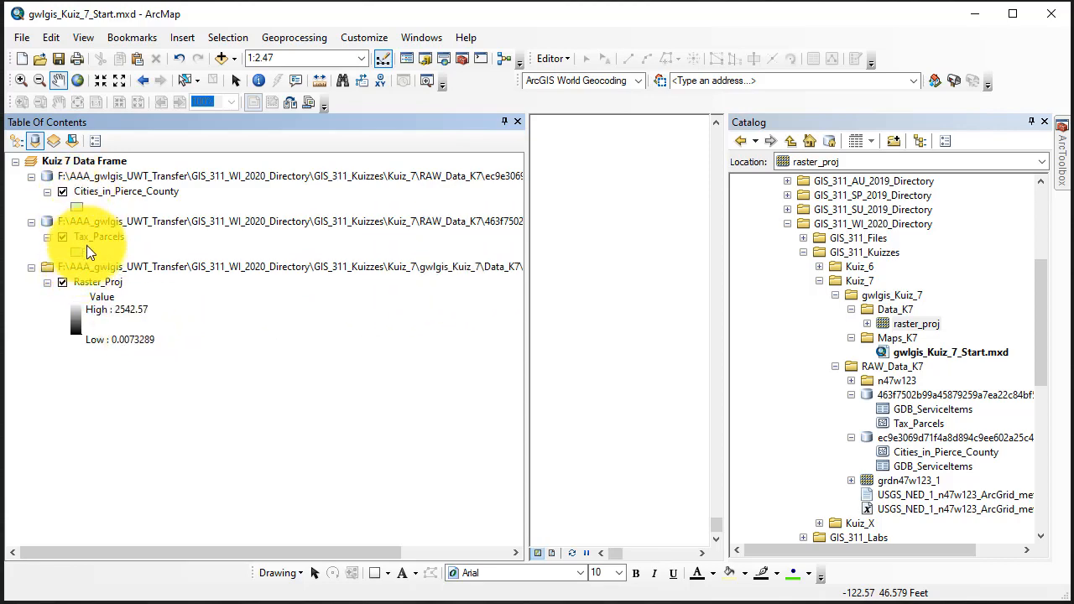
Export all Cities_in_Pierce_County features to the Data_K7 folder as the shapefile Cities_in_Pierce.shp and add it to the map
right_click(143, 193)
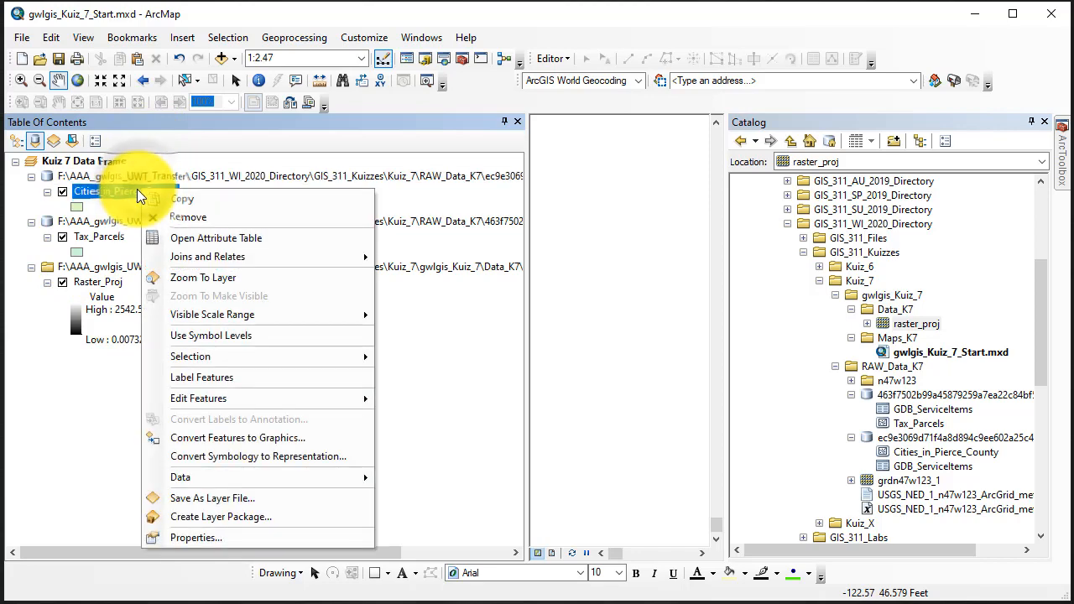
mouse_move(359, 487)
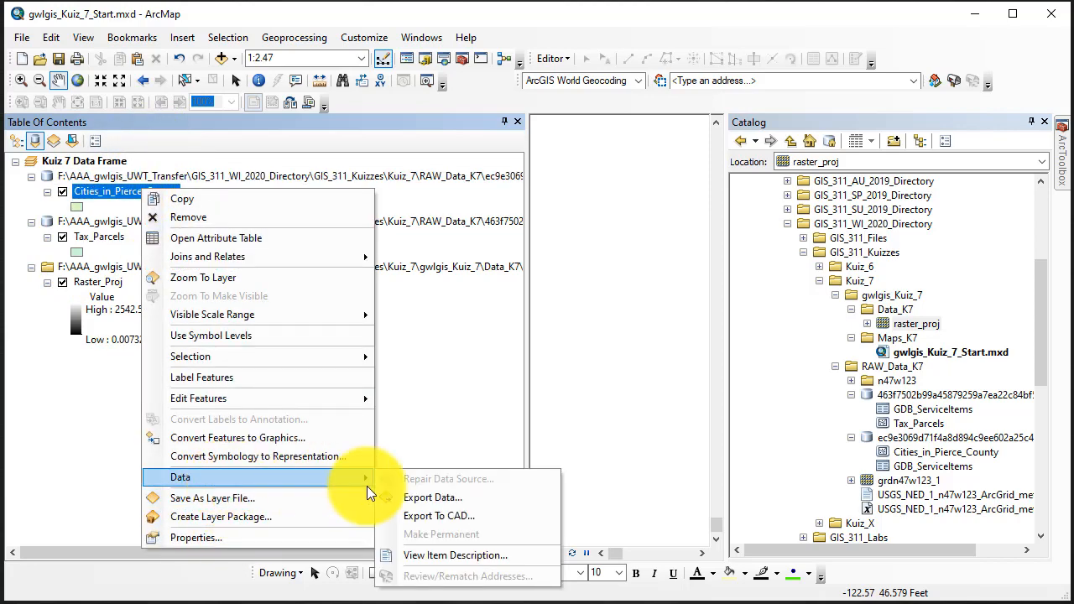
left_click(409, 492)
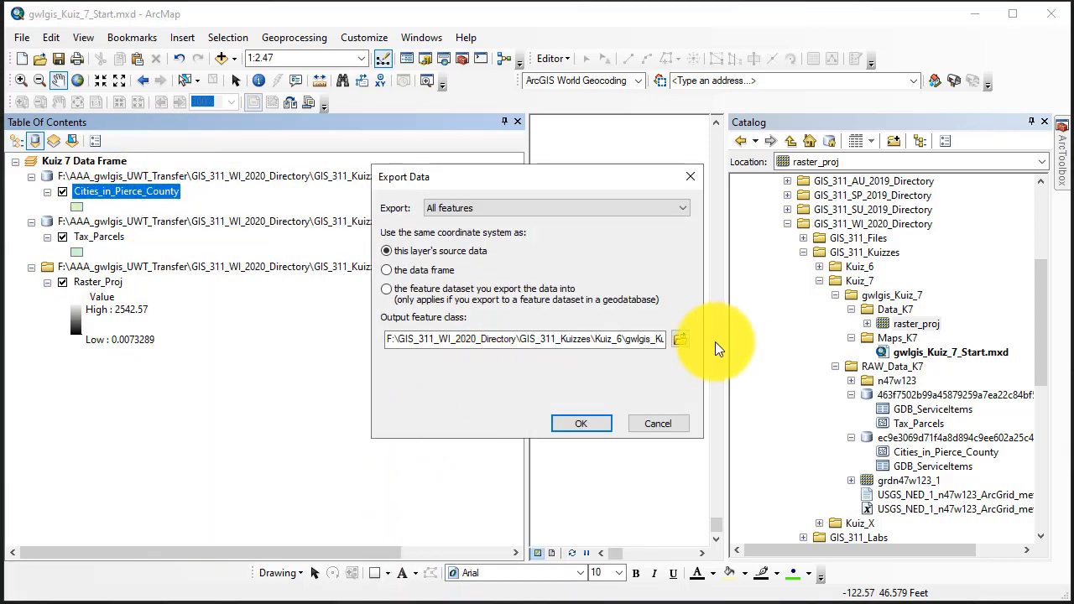
left_click(680, 338)
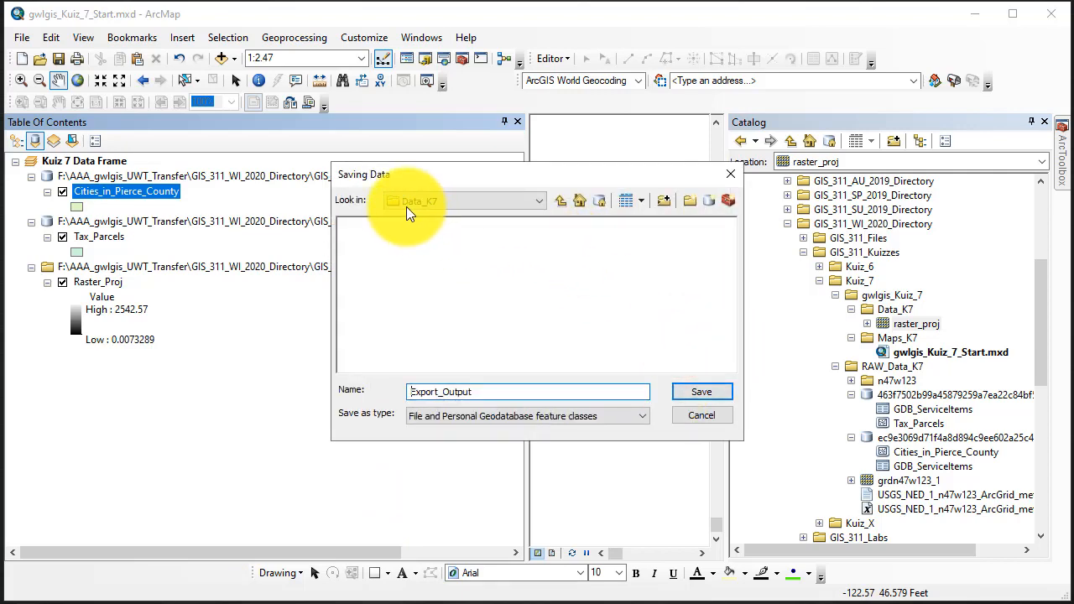
left_click_drag(487, 391, 352, 400)
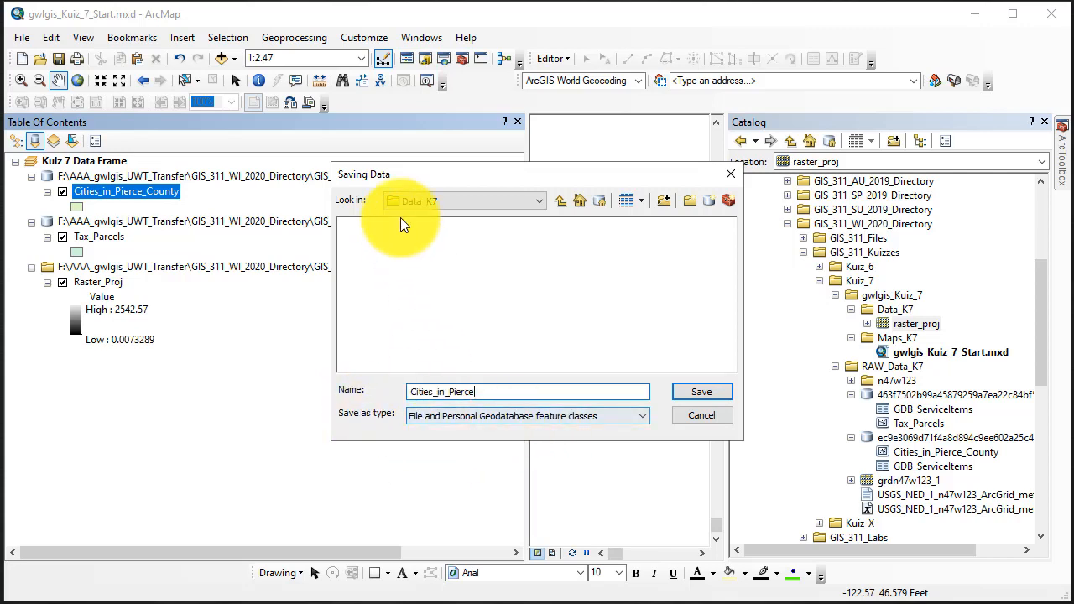
left_click(537, 421)
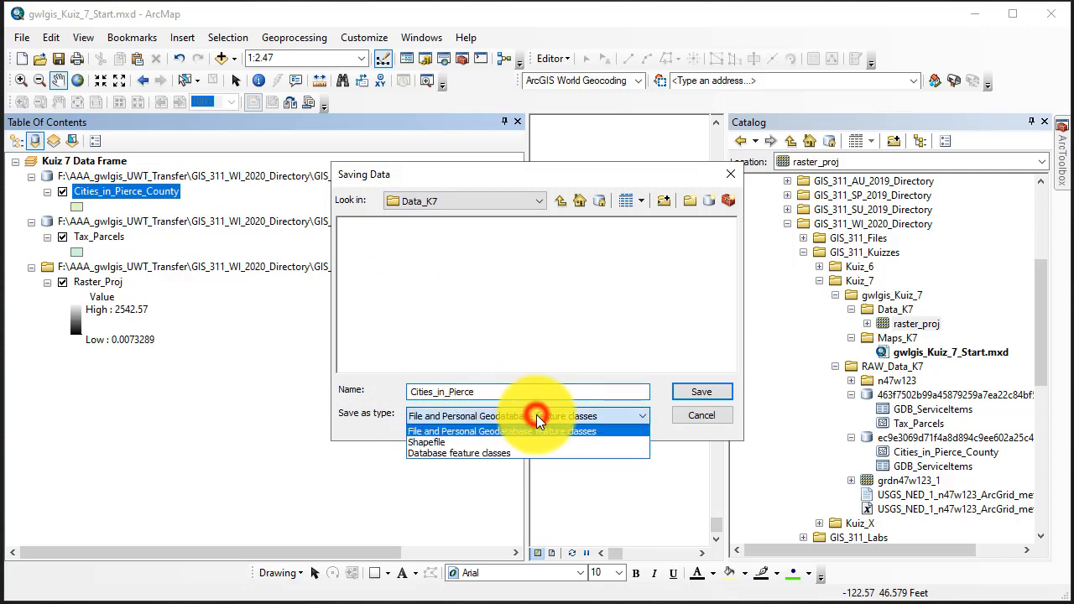
left_click(509, 438)
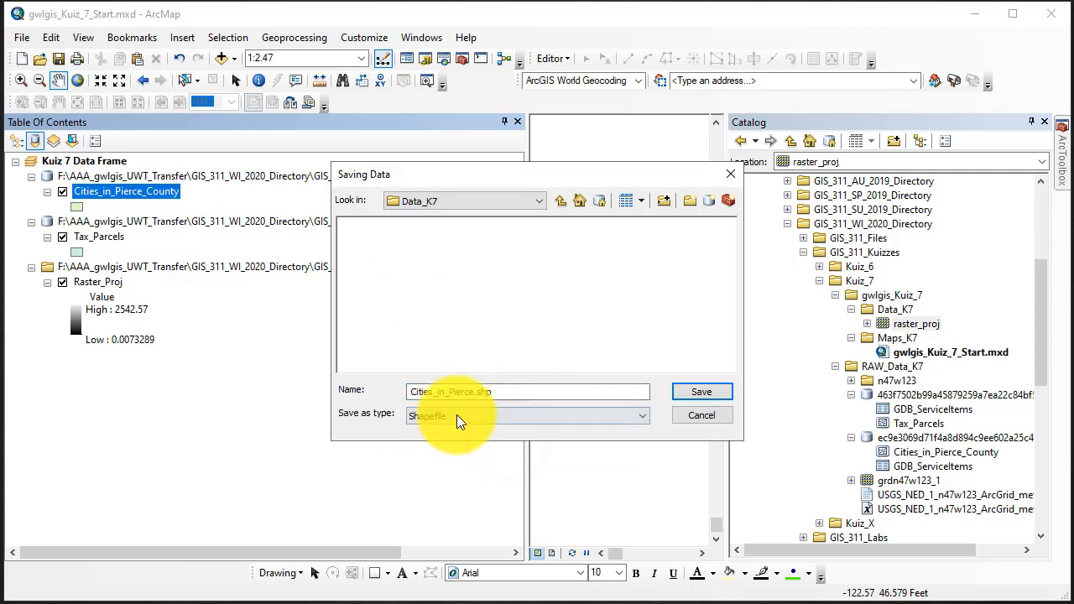
left_click(701, 394)
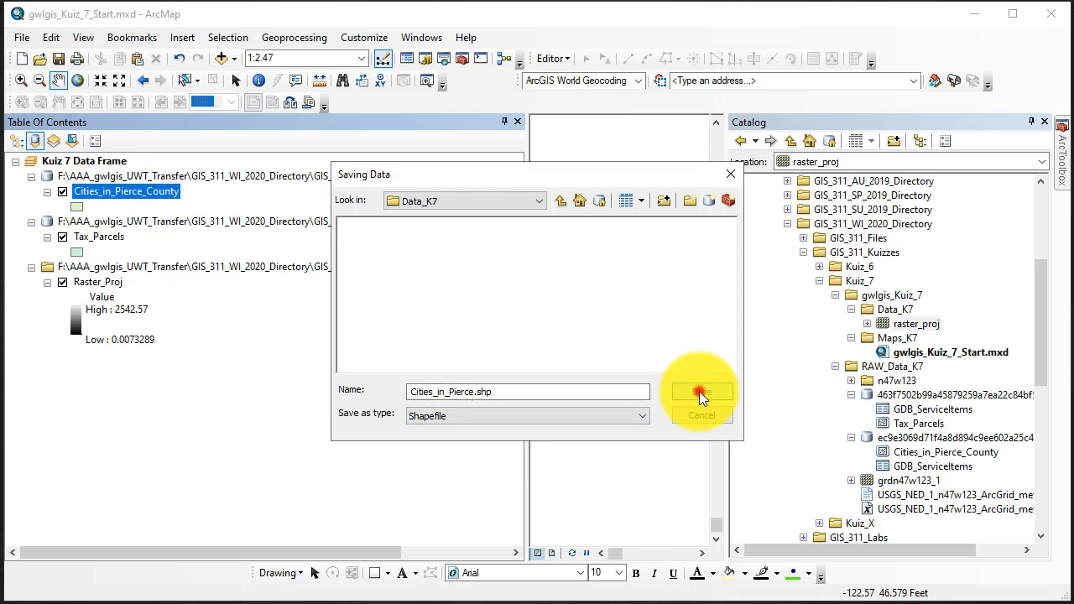
left_click(593, 417)
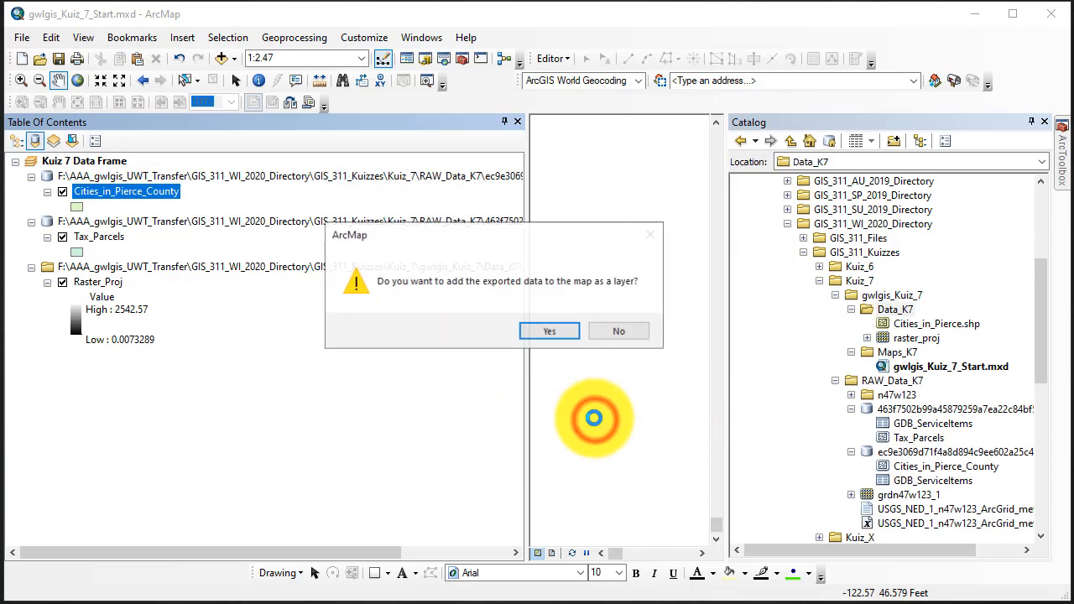
left_click(550, 331)
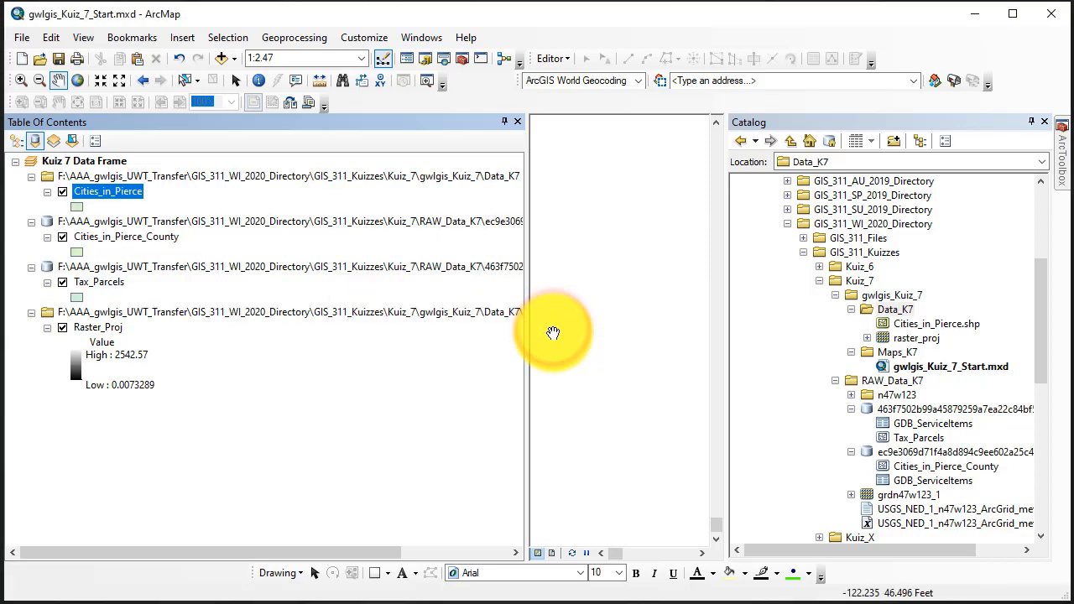
Export all Tax_Parcels features to the Data_K7 folder as the shapefile Tax_Parcels_Pierce and add it to the map
right_click(108, 284)
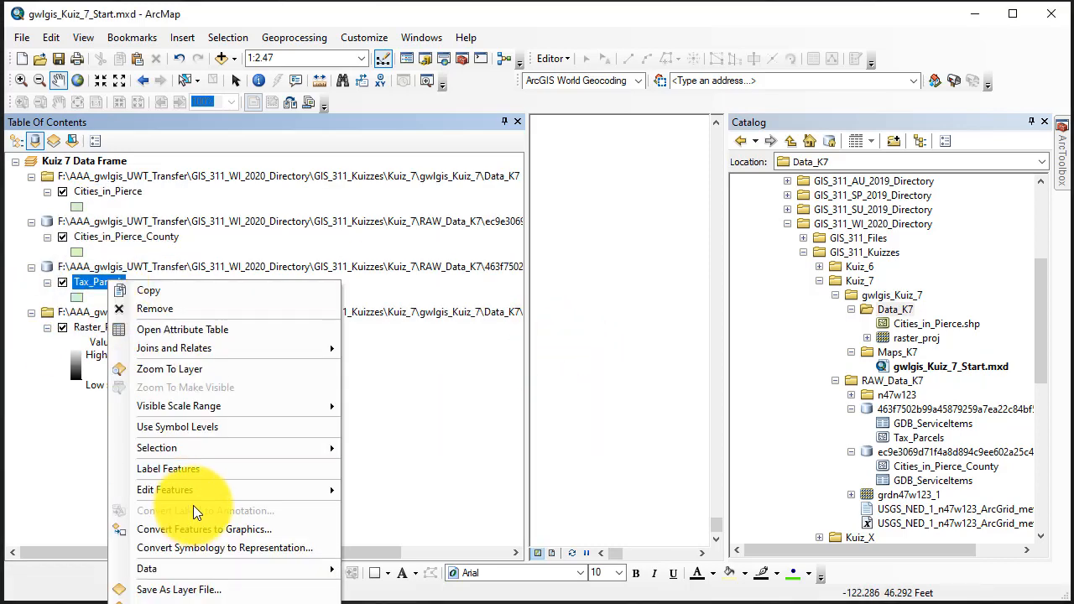
mouse_move(216, 573)
left_click(395, 585)
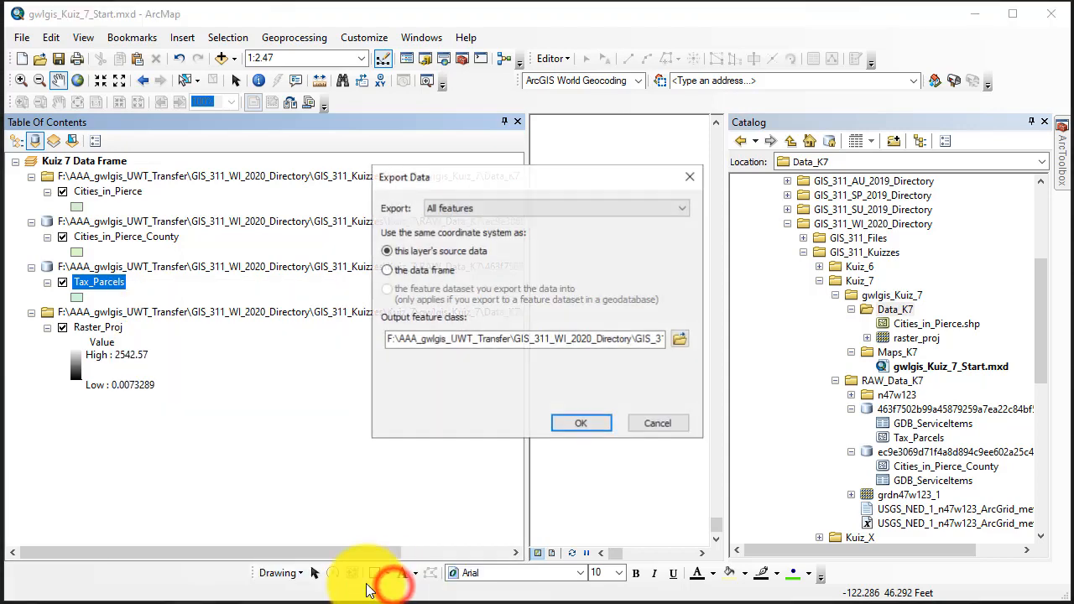
left_click(679, 339)
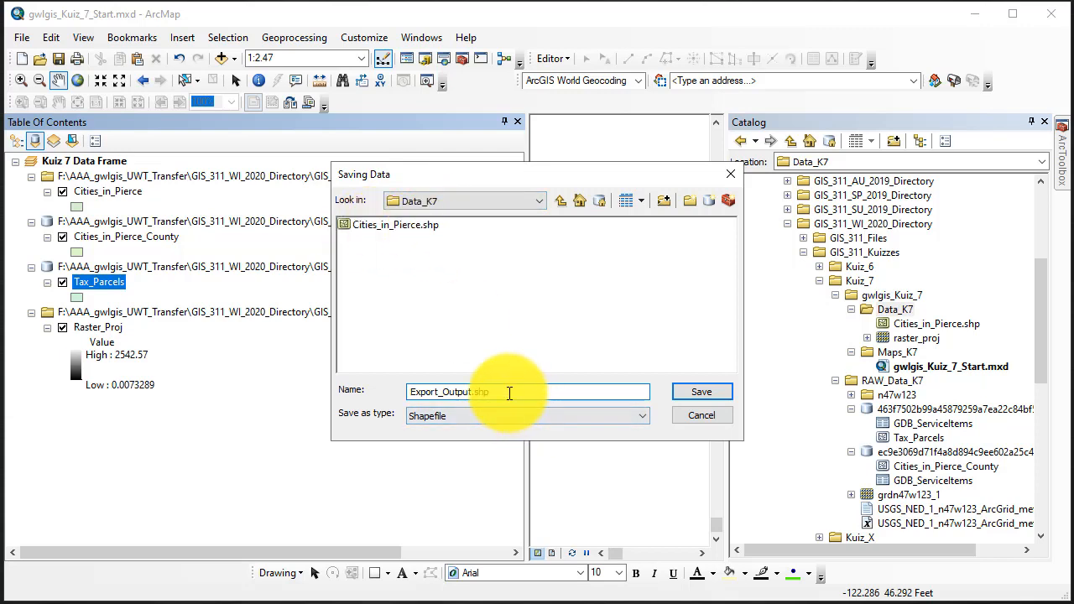
left_click_drag(509, 393, 347, 396)
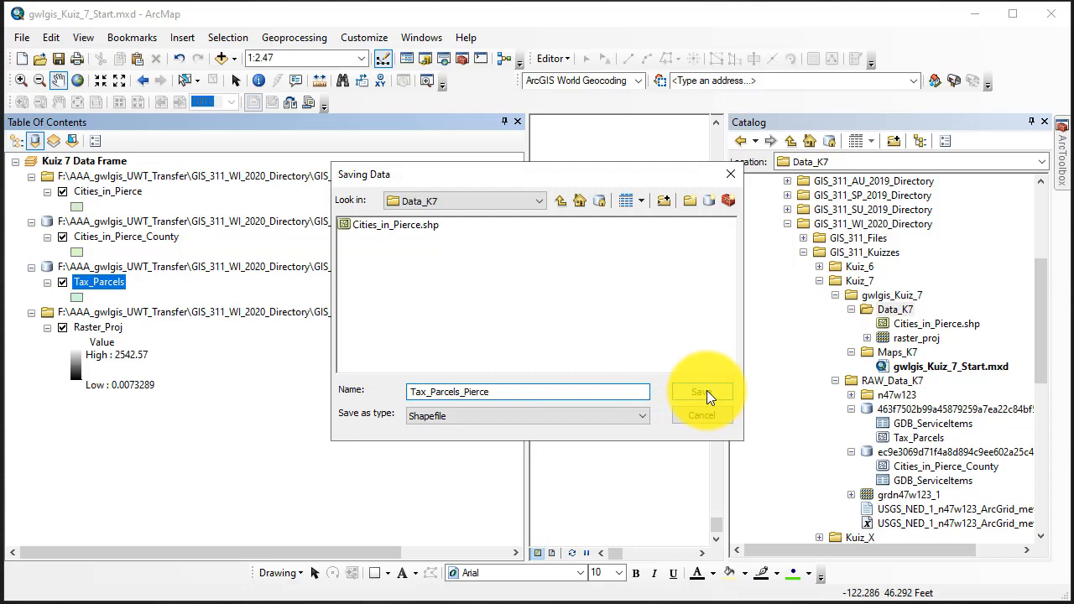
left_click(706, 392)
left_click(580, 426)
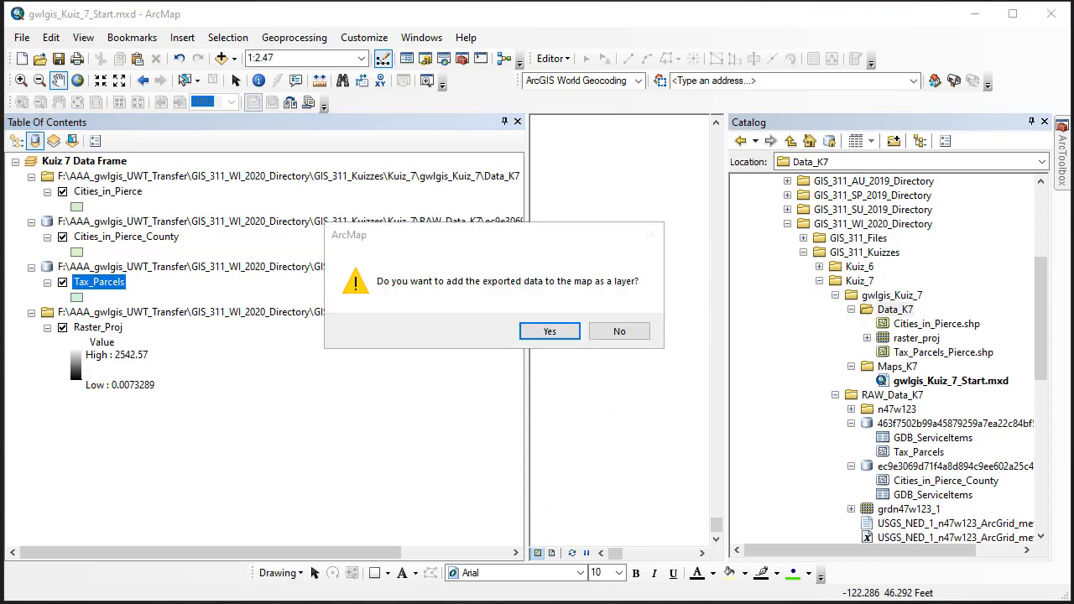
left_click(548, 330)
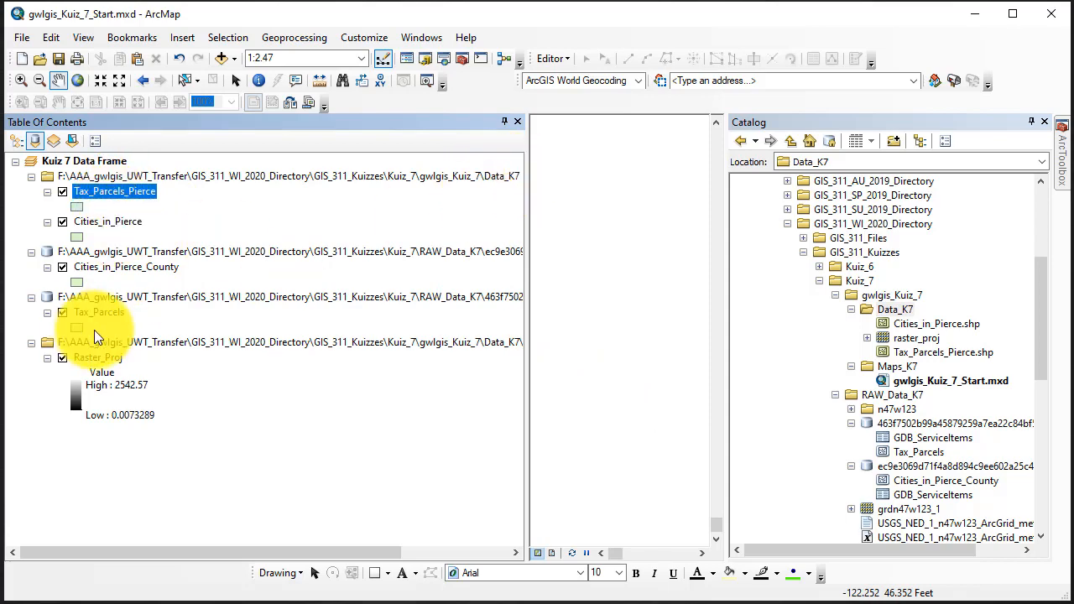
Remove the original Cities_in_Pierce_County and Tax_Parcels geodatabase layers from the Kuiz 7 Data Frame
right_click(105, 267)
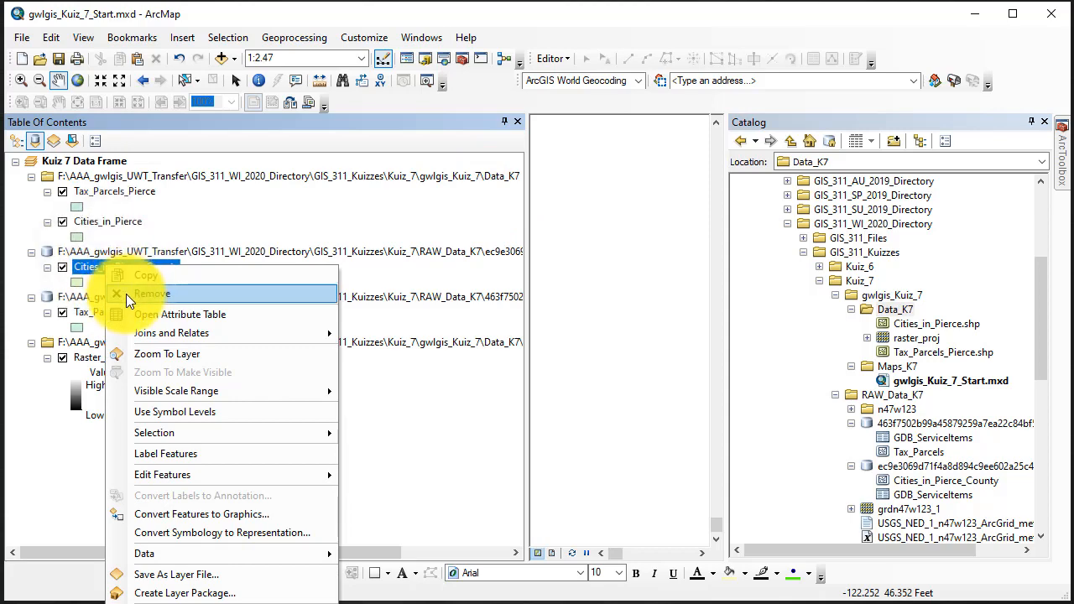
left_click(126, 294)
right_click(105, 265)
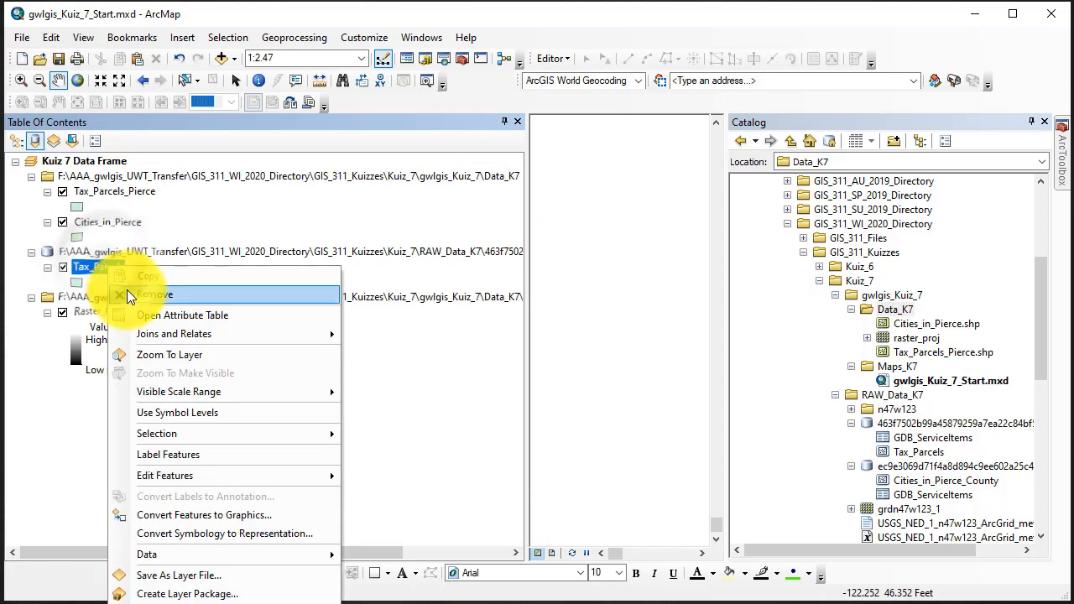
left_click(128, 294)
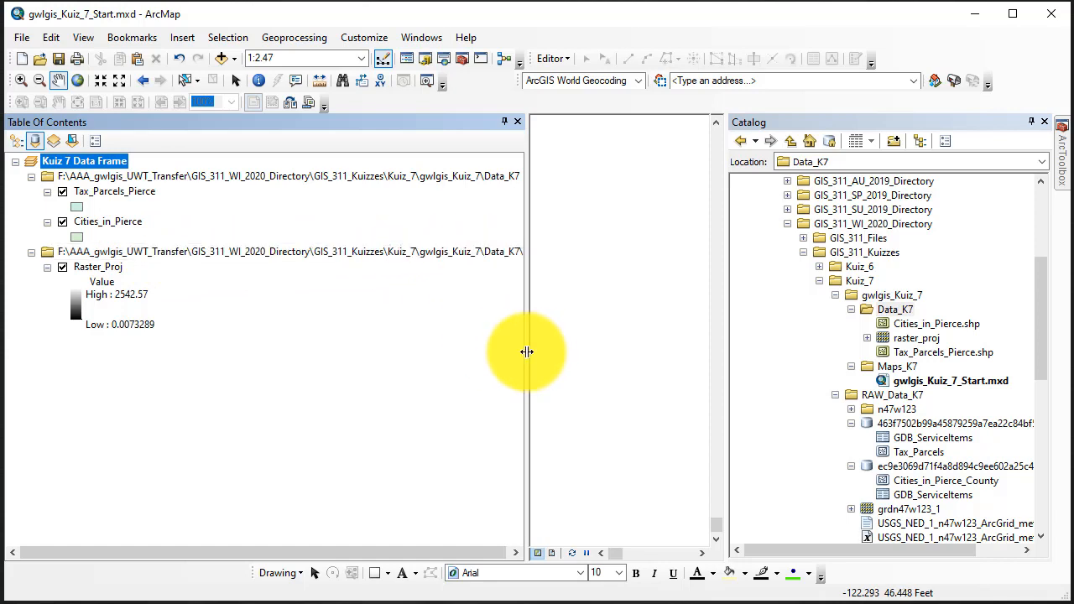
Widen the table of contents to read the full source folder paths of the remaining layers
left_click_drag(529, 352, 618, 348)
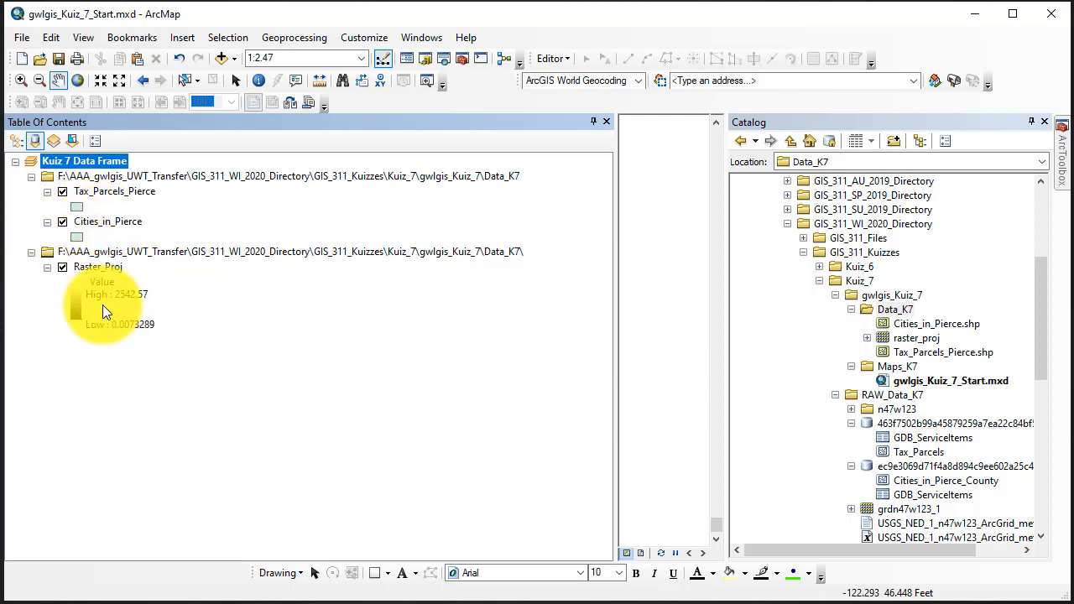
left_click(78, 255)
left_click(121, 352)
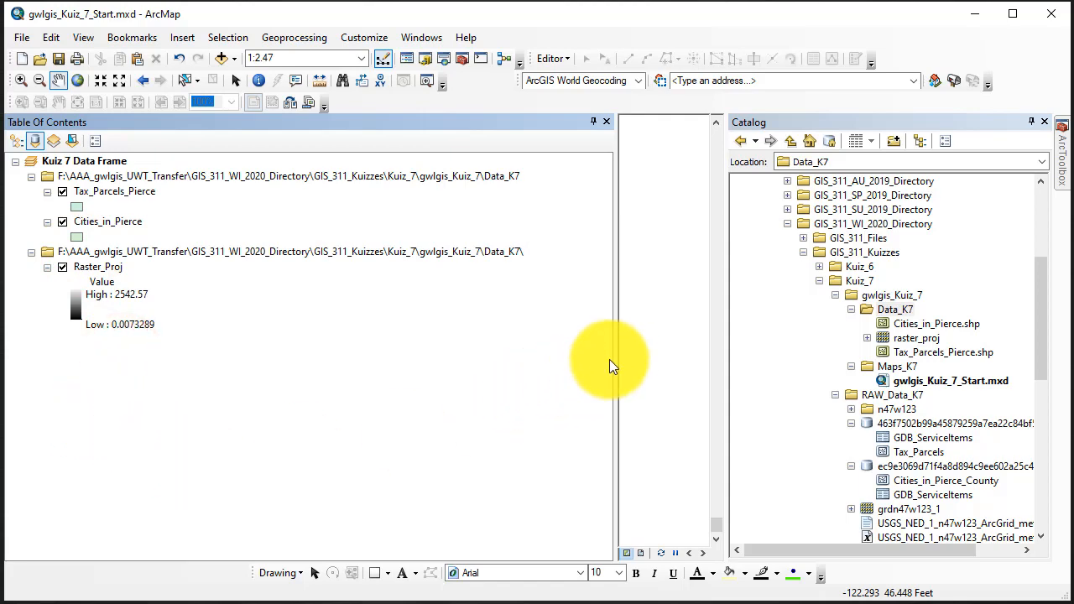
Return the table of contents to a narrow list by drawing order and zoom the map to the Tax_Parcels_Pierce layer
left_click_drag(616, 356, 194, 333)
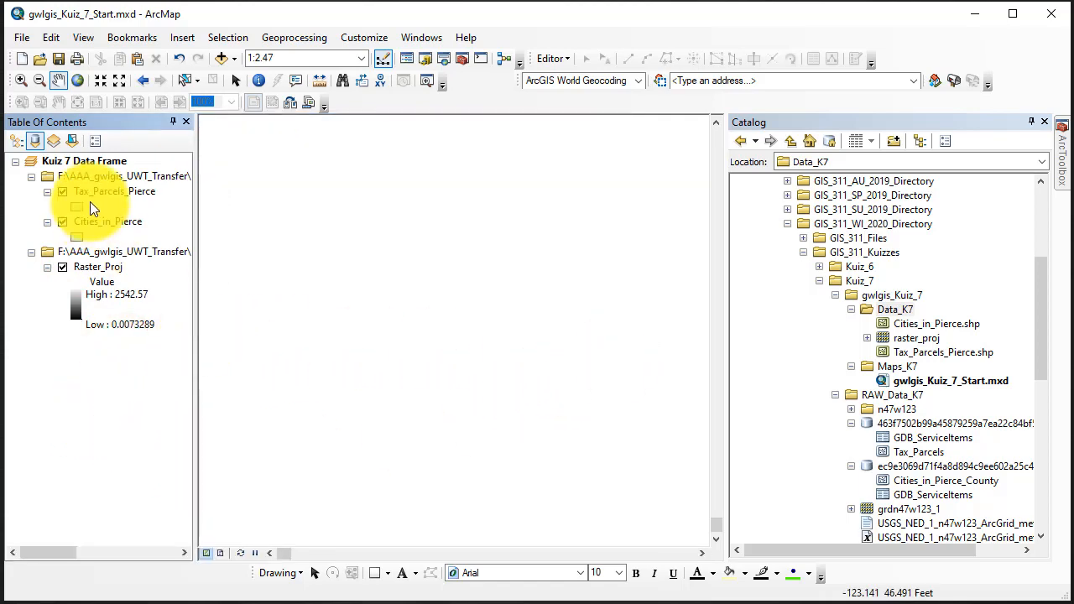
left_click(16, 140)
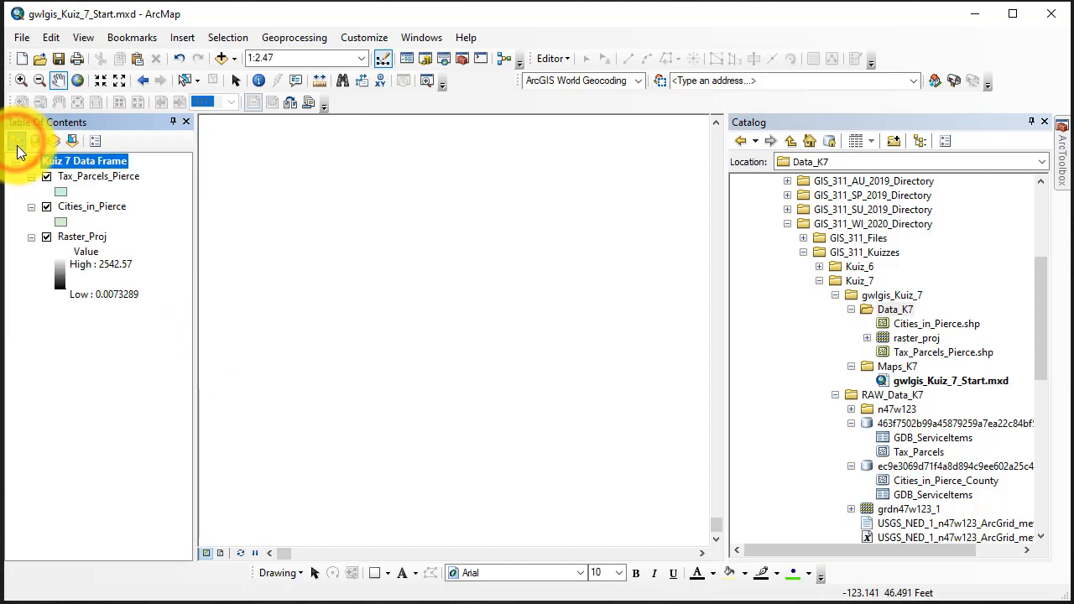
right_click(94, 174)
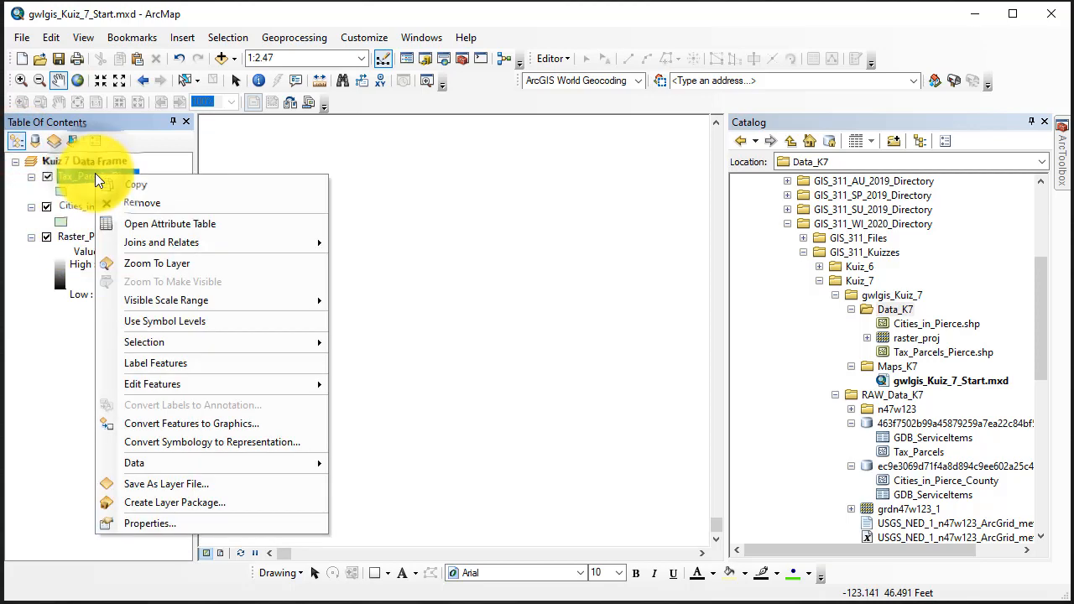
left_click(164, 264)
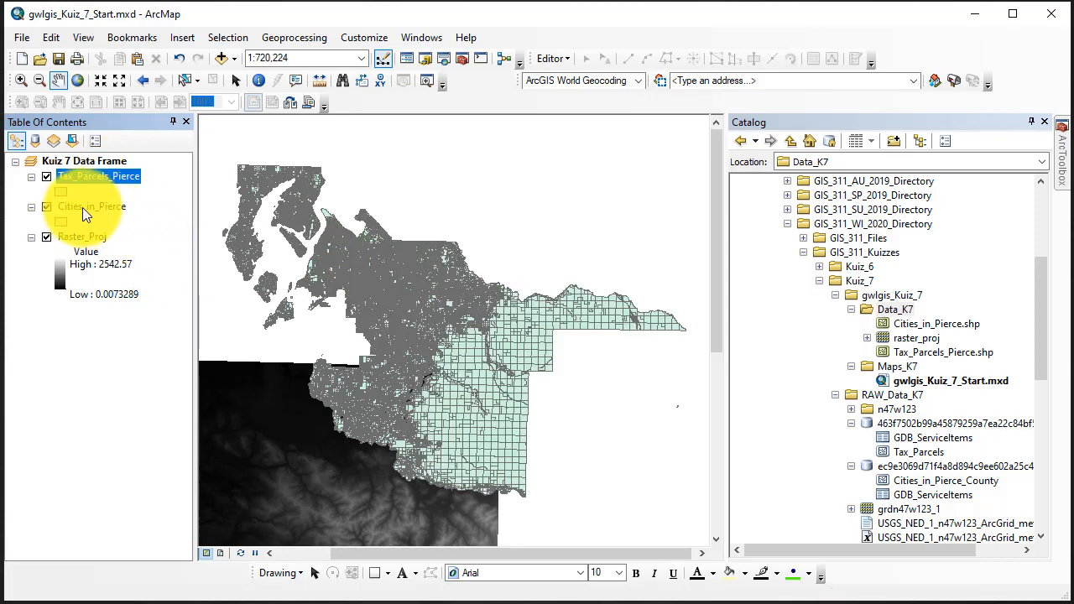
Move Cities_in_Pierce above Tax_Parcels_Pierce in the drawing order and change its fill color to bright blue
left_click_drag(82, 207, 90, 176)
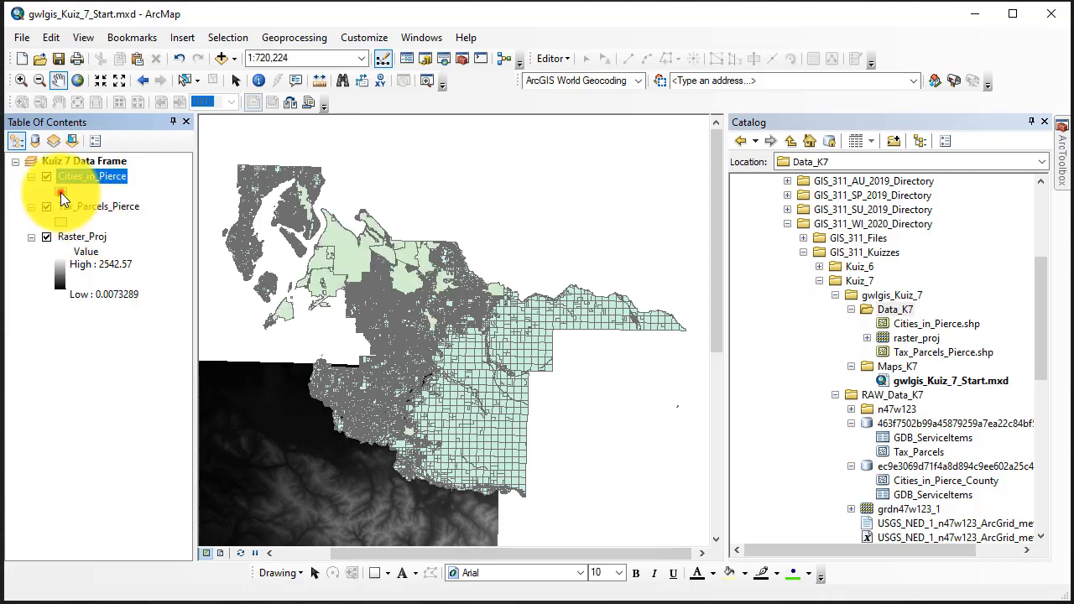
left_click(60, 193)
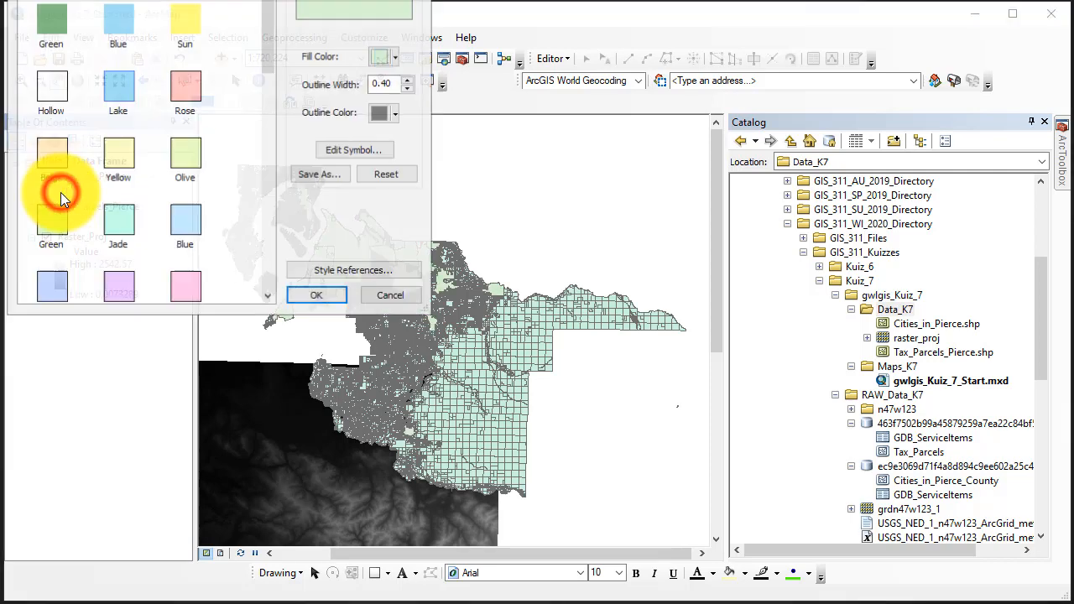
left_click(395, 56)
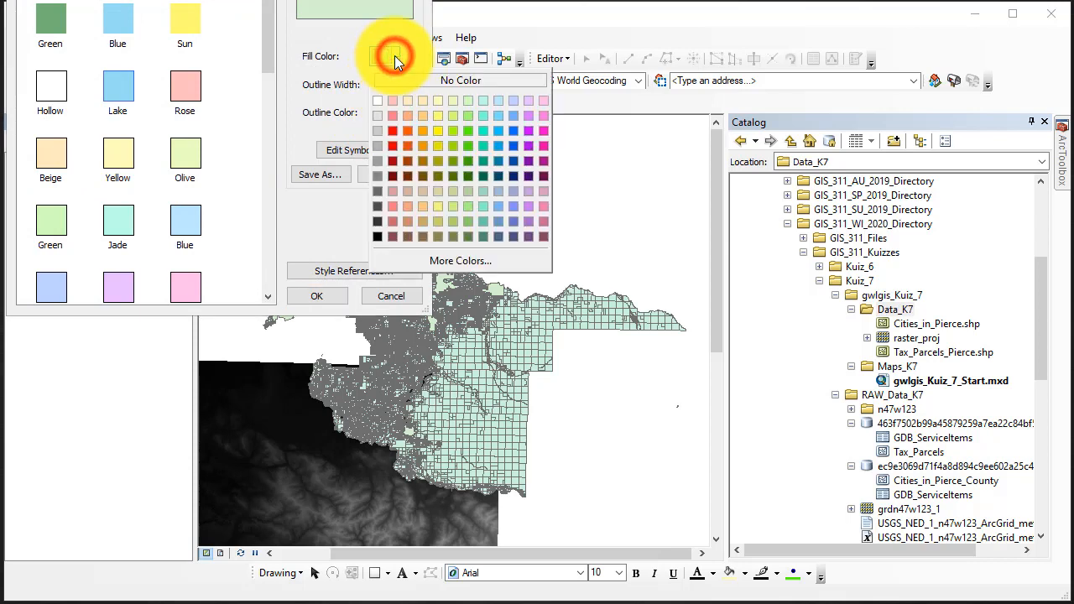
left_click(511, 129)
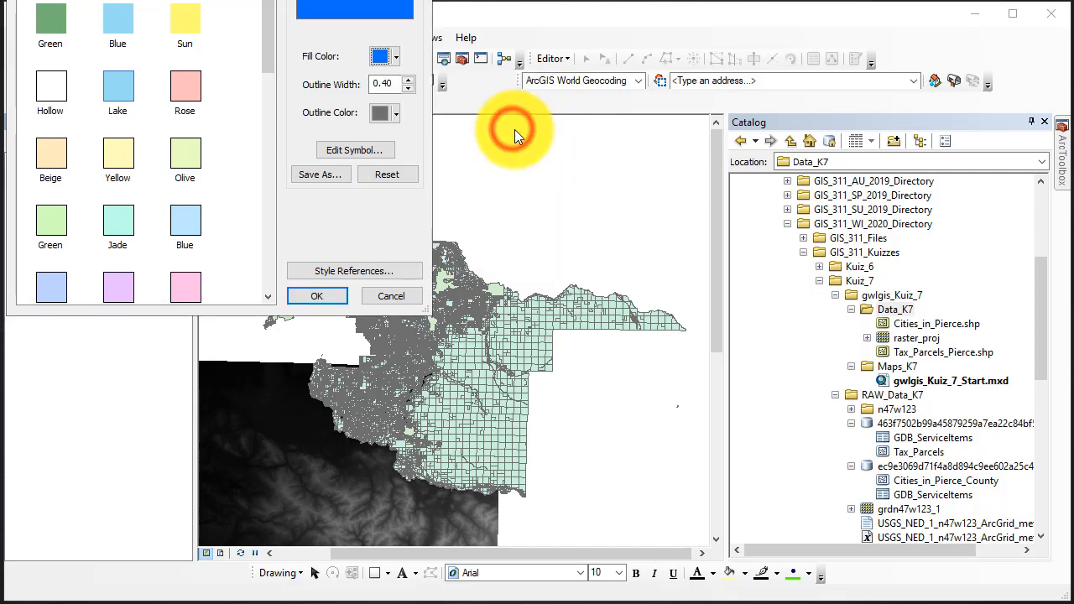
left_click(321, 294)
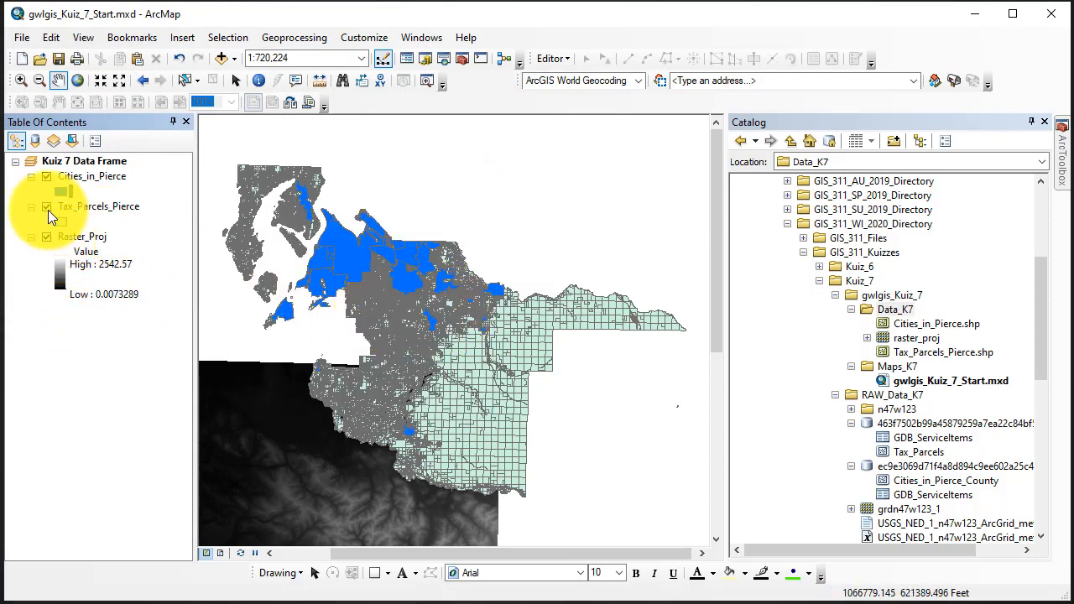
left_click_drag(56, 215, 61, 228)
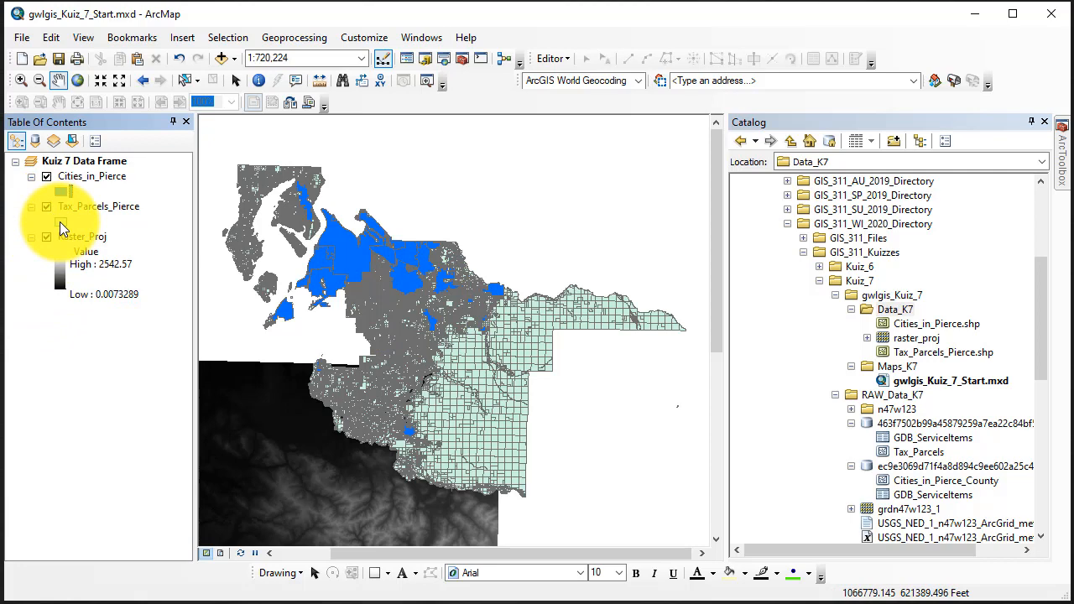